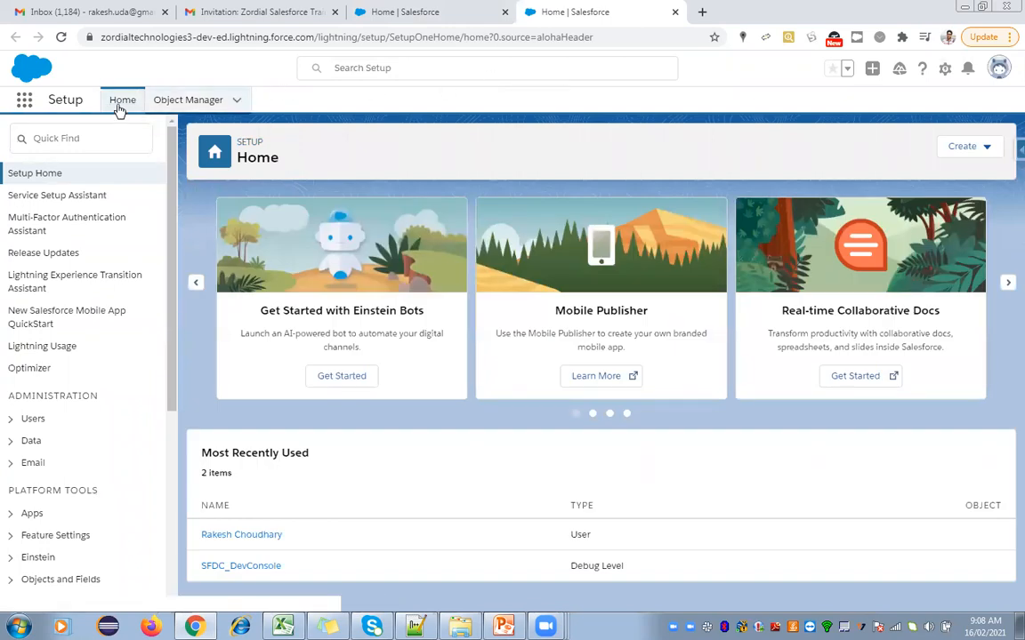
Open the Object Manager, dismiss the record pages notice, and start creating a new custom object.
{"action": "left_click", "coordinate": [189, 103]}
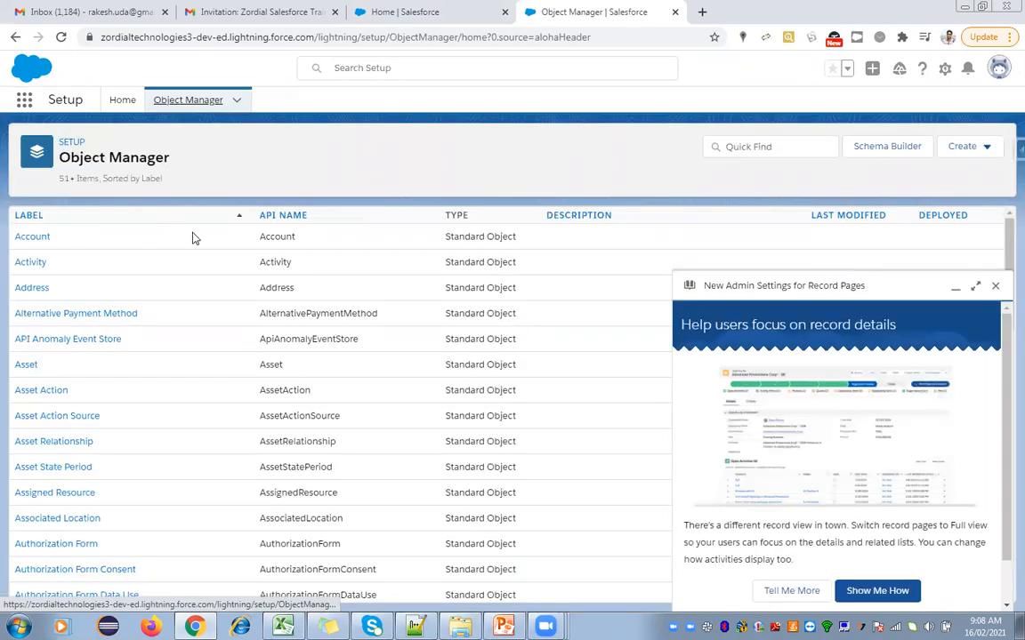
{"action": "left_click", "coordinate": [995, 287]}
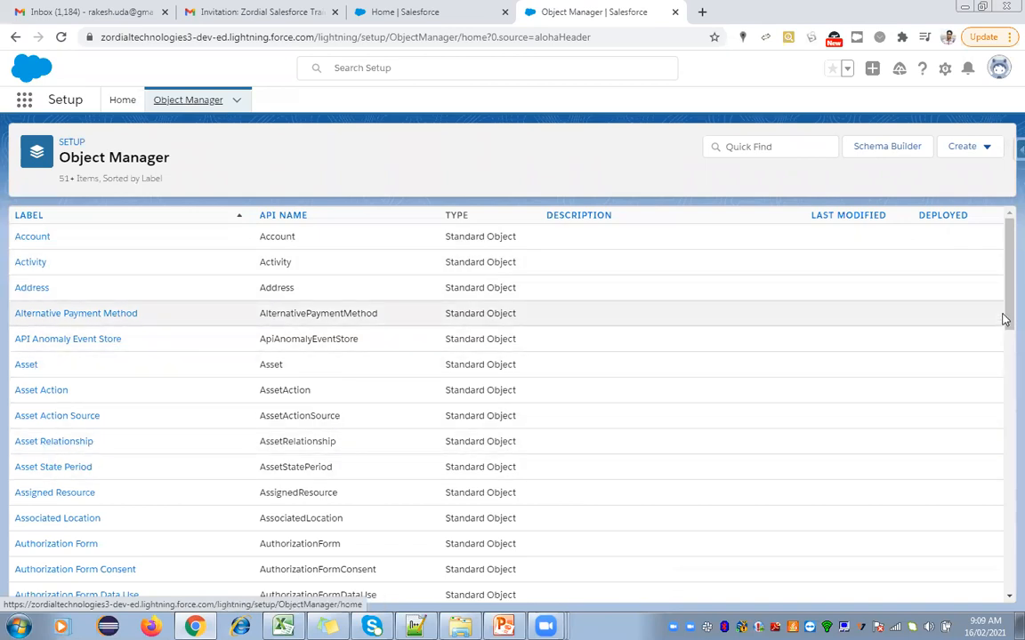
{"action": "left_click_drag", "start_coordinate": [1006, 318], "coordinate": [1009, 586]}
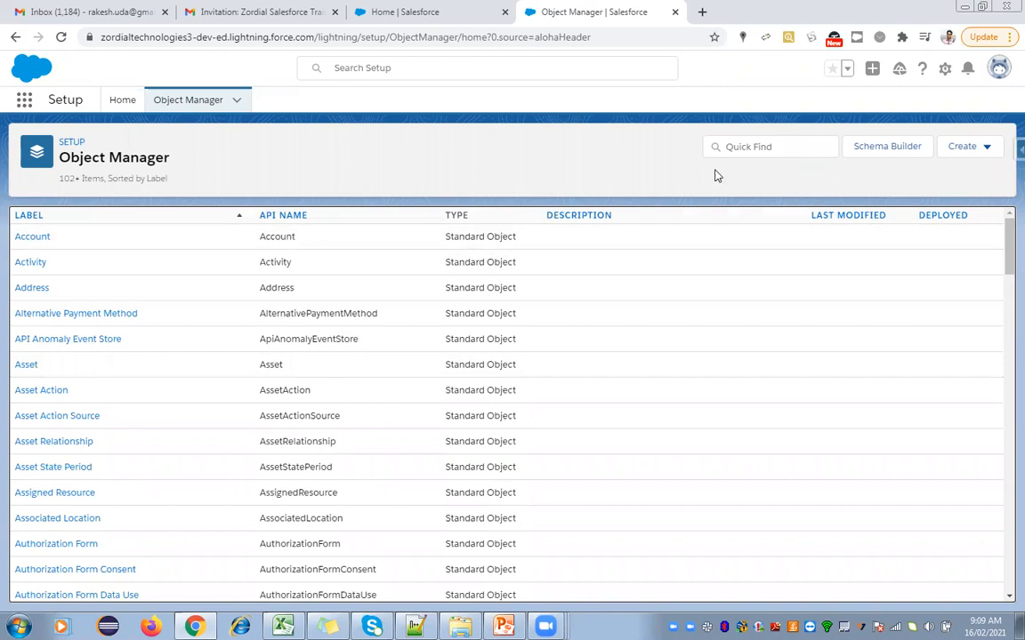
{"action": "left_click", "coordinate": [982, 145]}
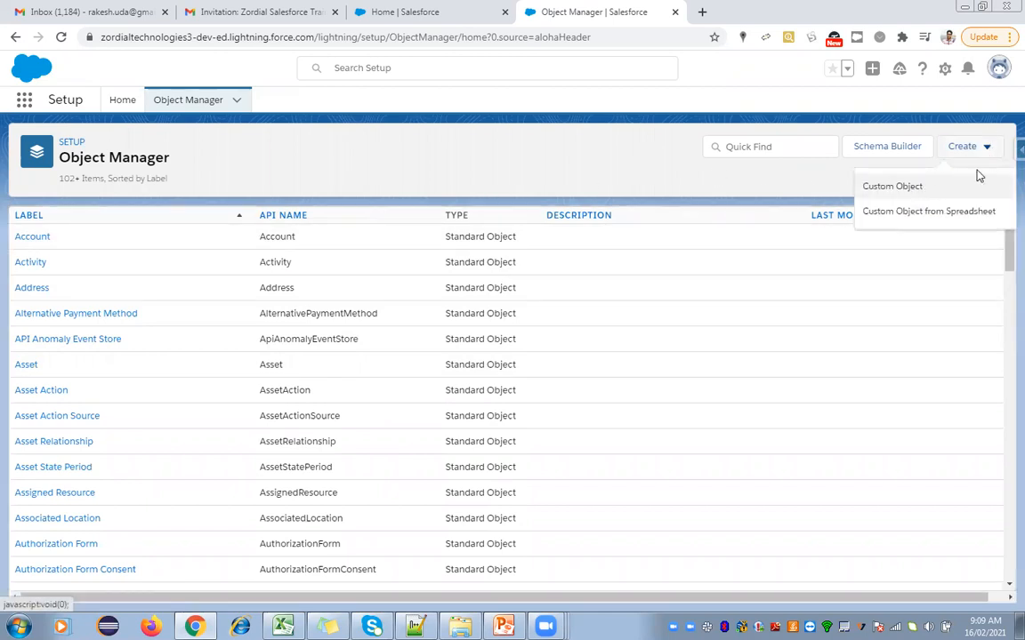
{"action": "left_click", "coordinate": [890, 197]}
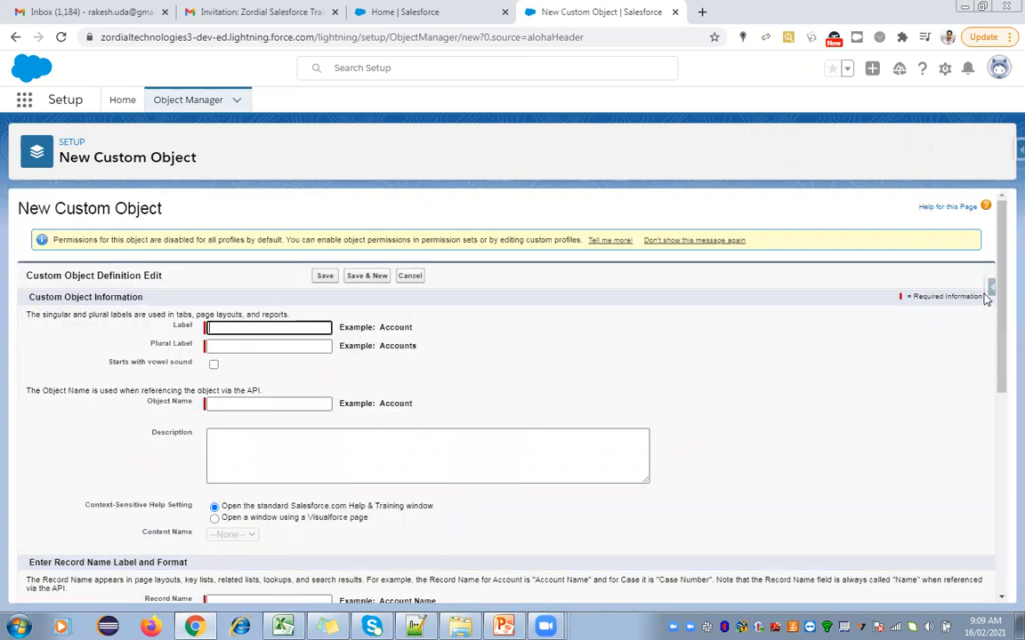
Set the new custom object's label to Employee.
{"action": "left_click_drag", "start_coordinate": [1002, 283], "coordinate": [998, 229]}
{"action": "left_click", "coordinate": [266, 329]}
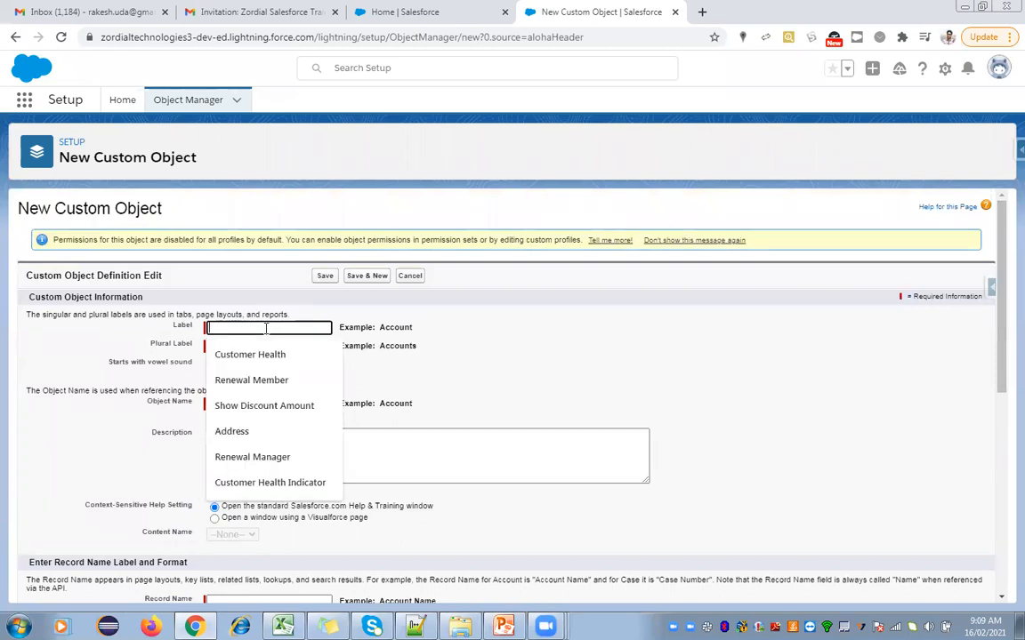
{"action": "type", "text": "Employee"}
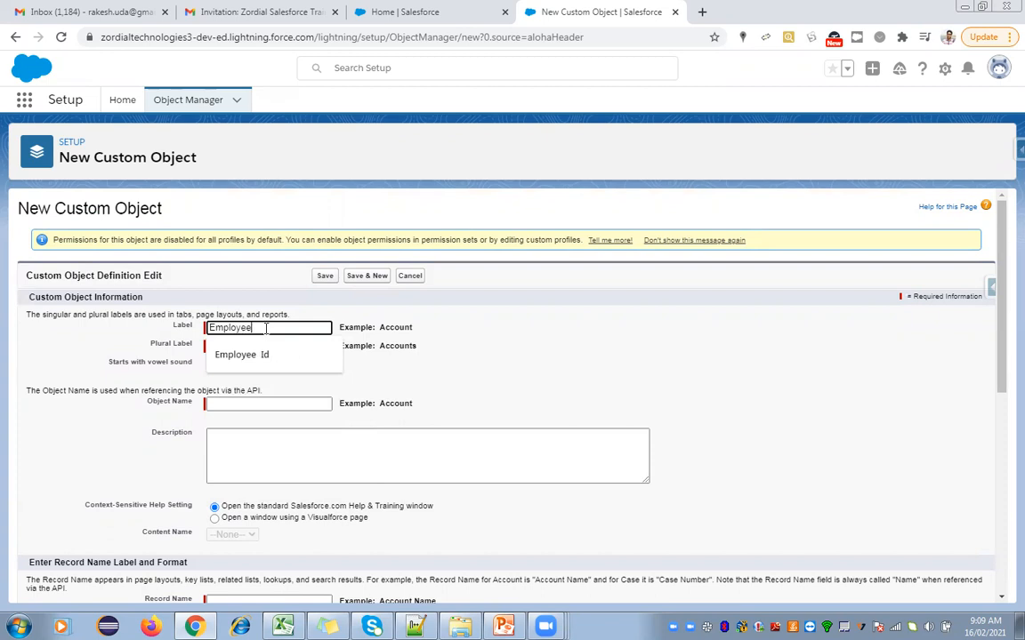
{"action": "left_click", "coordinate": [264, 308]}
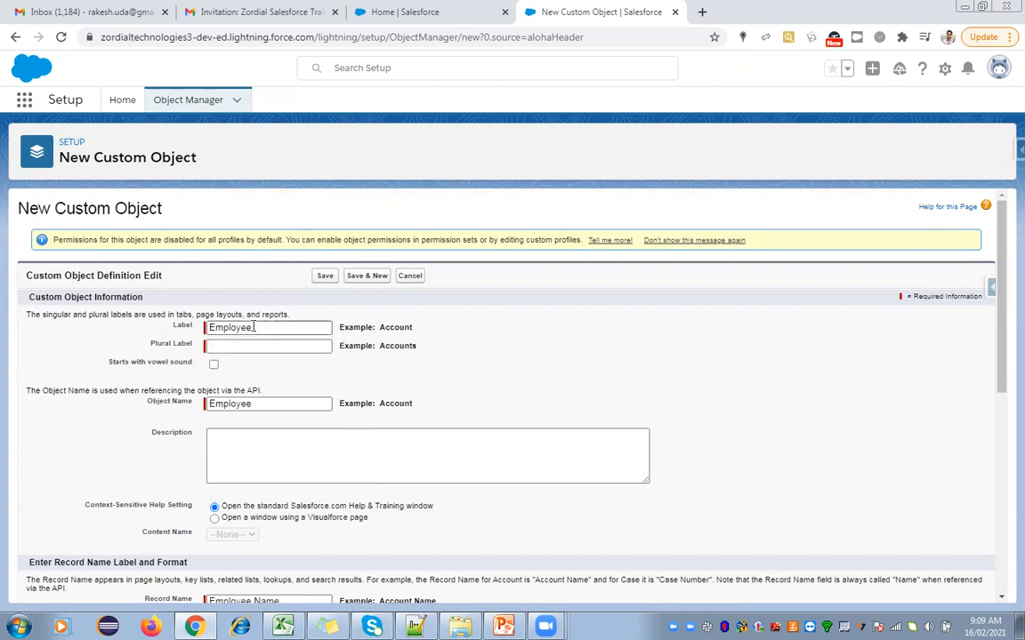
{"action": "left_click", "coordinate": [253, 327]}
{"action": "double_click", "coordinate": [254, 327]}
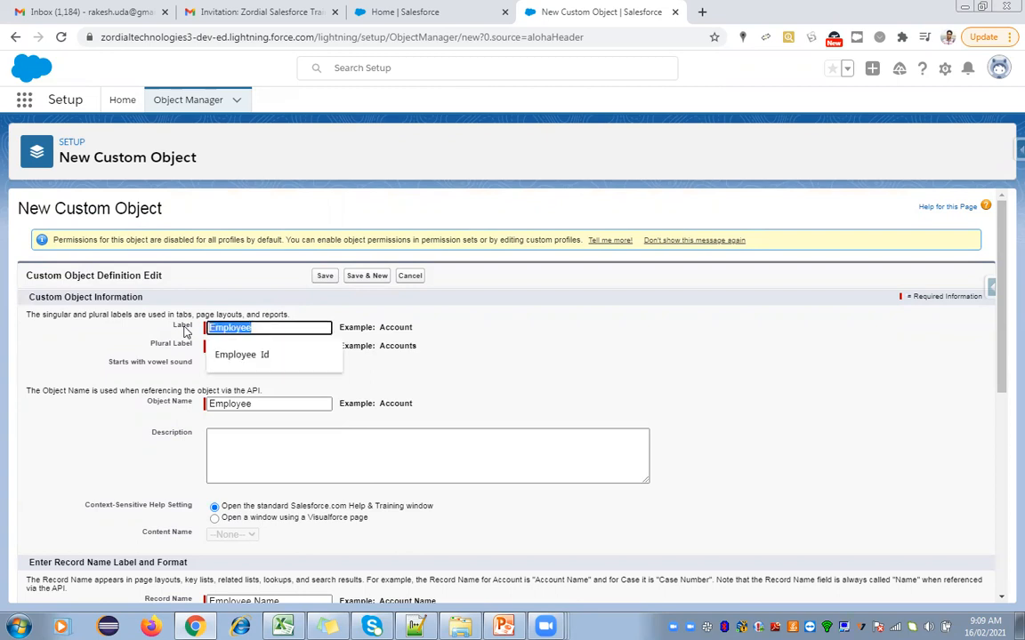
{"action": "left_click", "coordinate": [257, 315]}
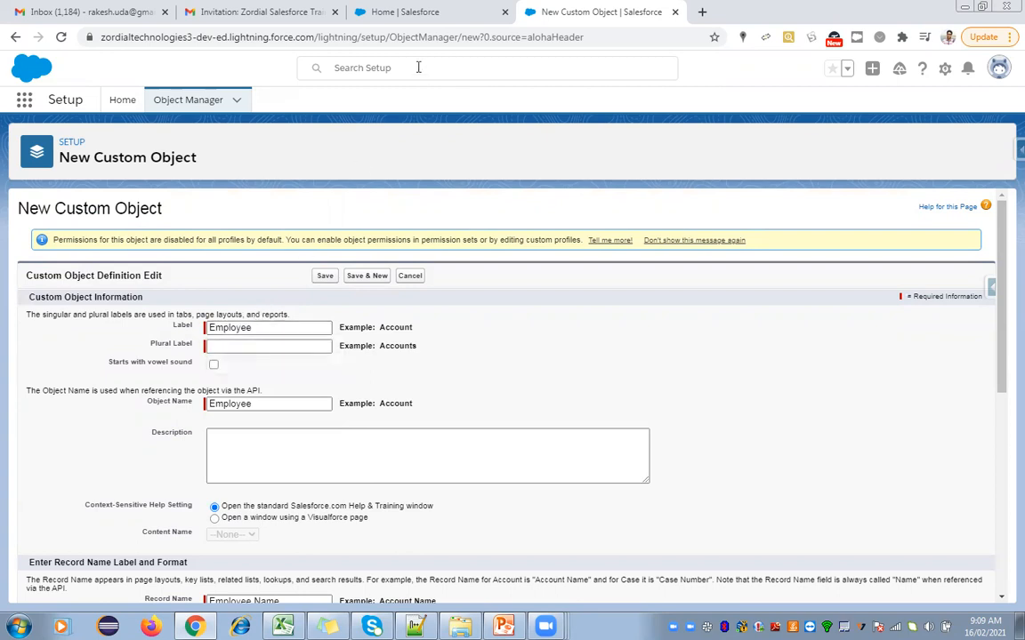
Open a second Setup session from the Sales home page and display its Object Manager list.
{"action": "left_click", "coordinate": [424, 16]}
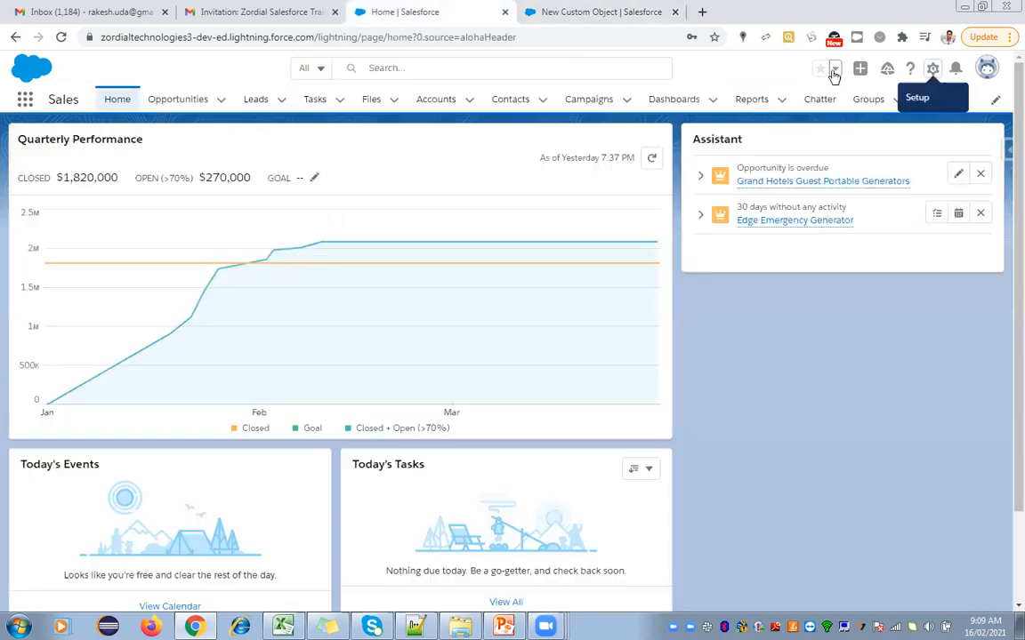
{"action": "left_click", "coordinate": [932, 69]}
{"action": "left_click", "coordinate": [902, 114]}
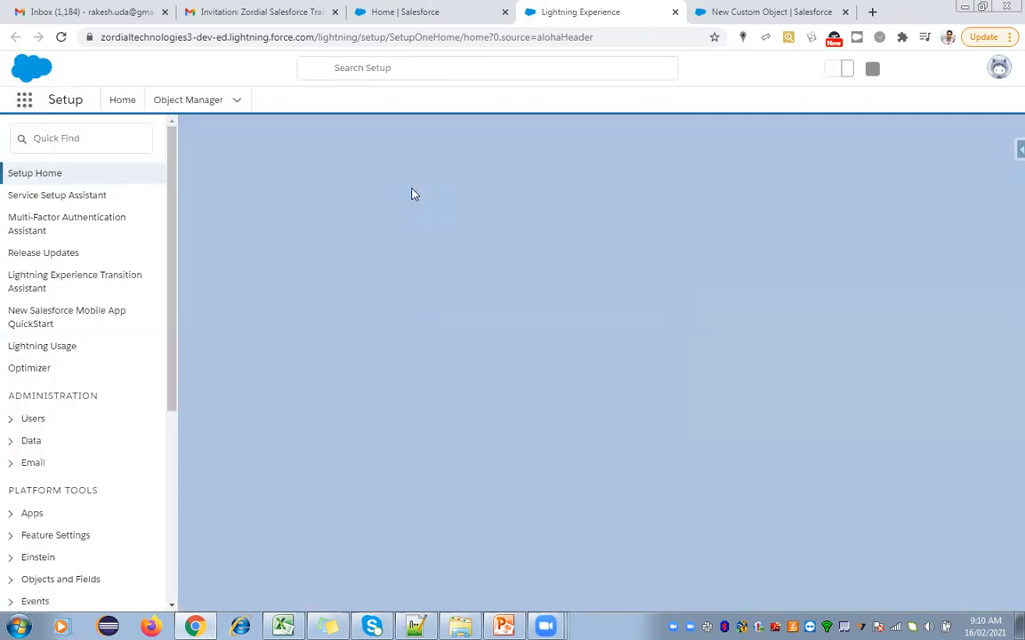
{"action": "left_click", "coordinate": [191, 101]}
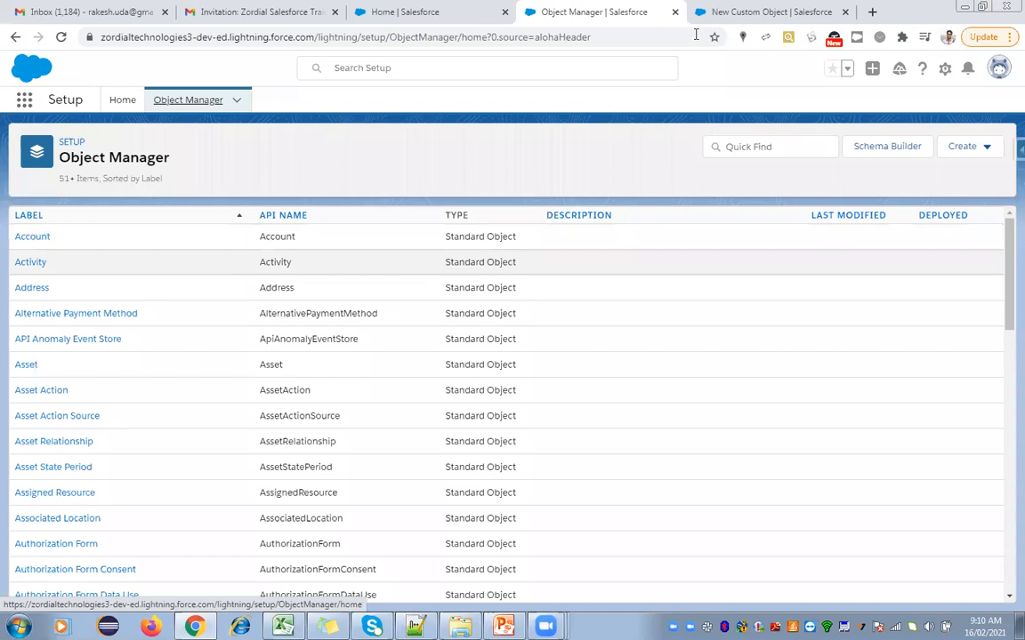
Return to the New Custom Object form and set the plural label to Employees.
{"action": "left_click", "coordinate": [724, 14]}
{"action": "left_click", "coordinate": [293, 343]}
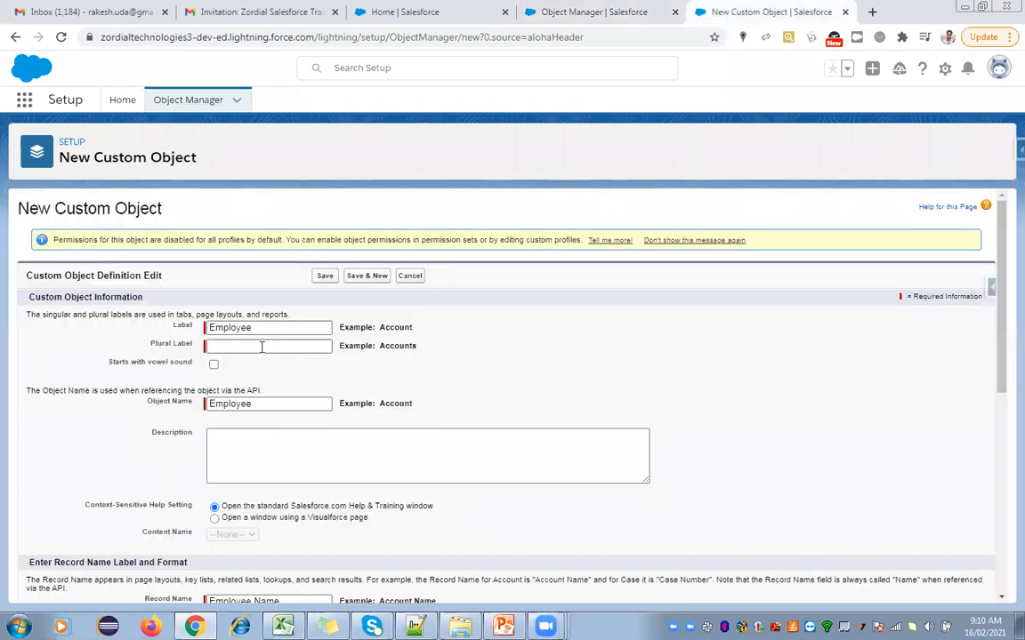
{"action": "left_click", "coordinate": [261, 347]}
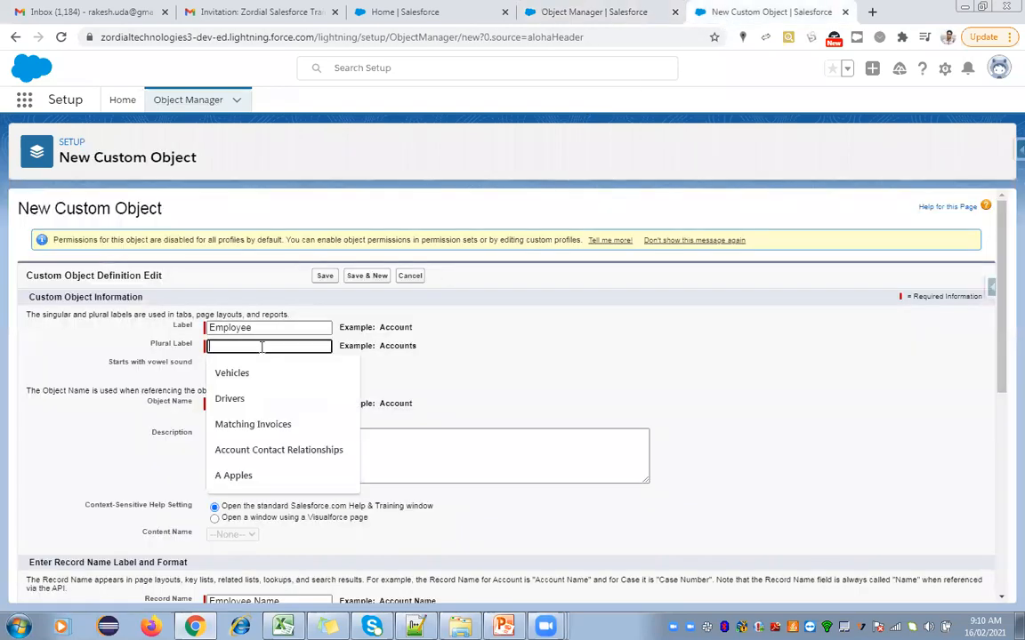
{"action": "type", "text": "Employees"}
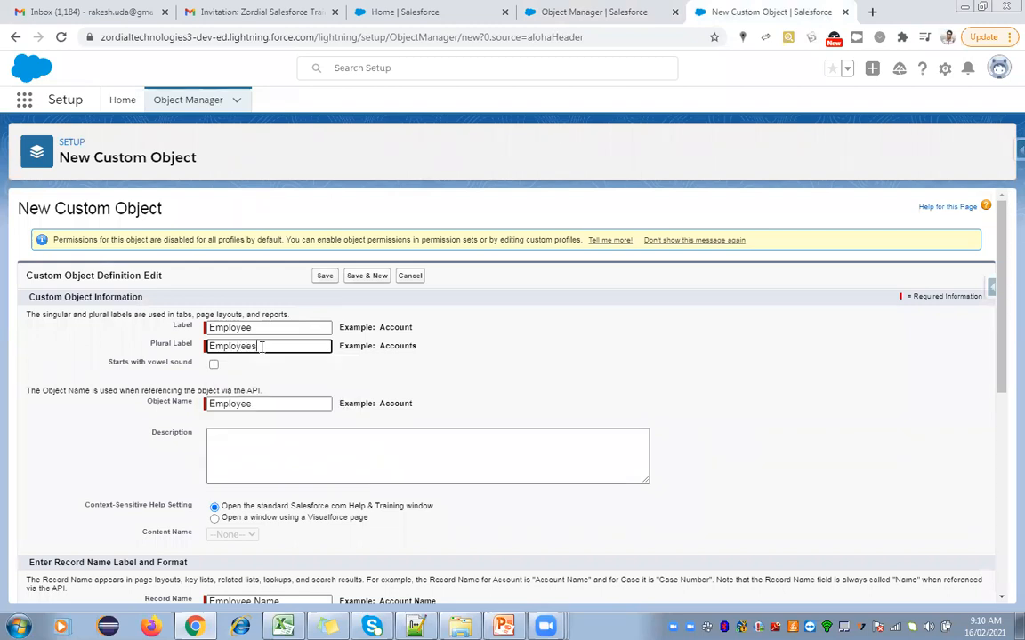
{"action": "left_click", "coordinate": [405, 388]}
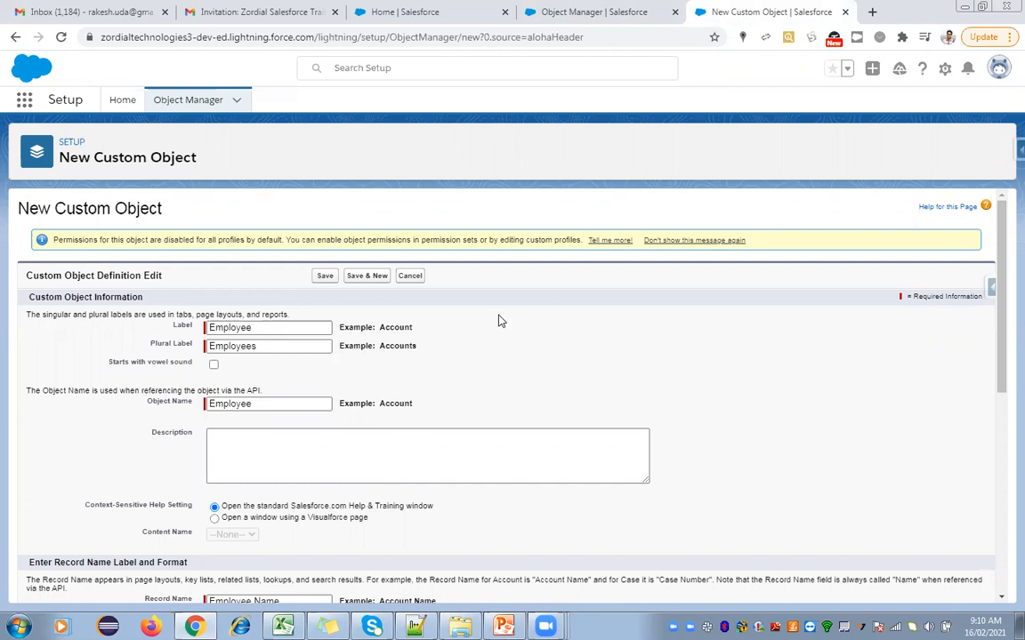
Search the App Launcher for Account from the separate Object Manager page, and return to the New Custom Object form.
{"action": "left_click", "coordinate": [593, 17]}
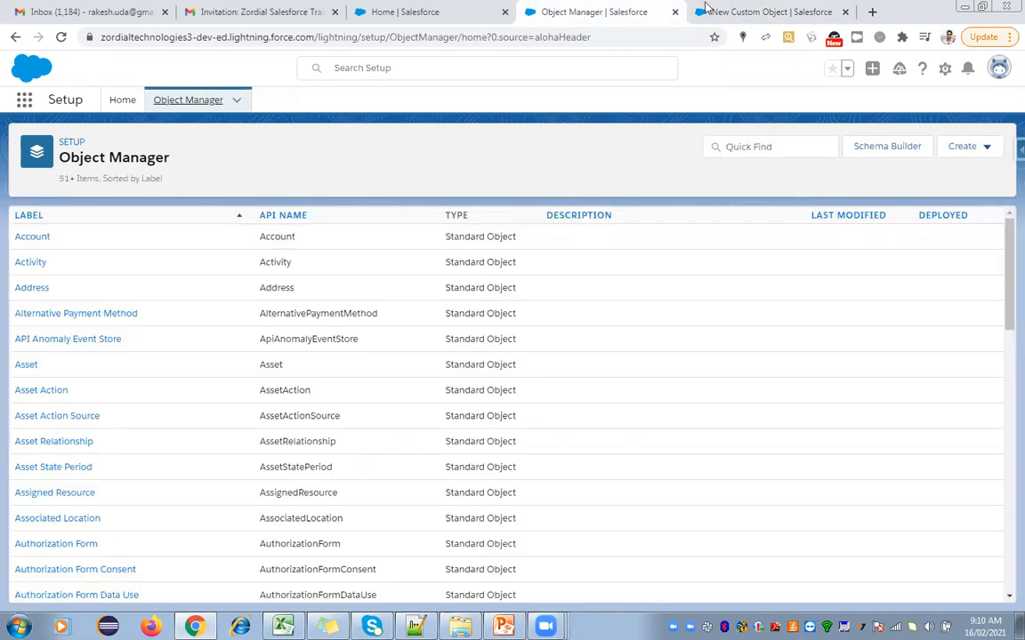
{"action": "left_click", "coordinate": [737, 9]}
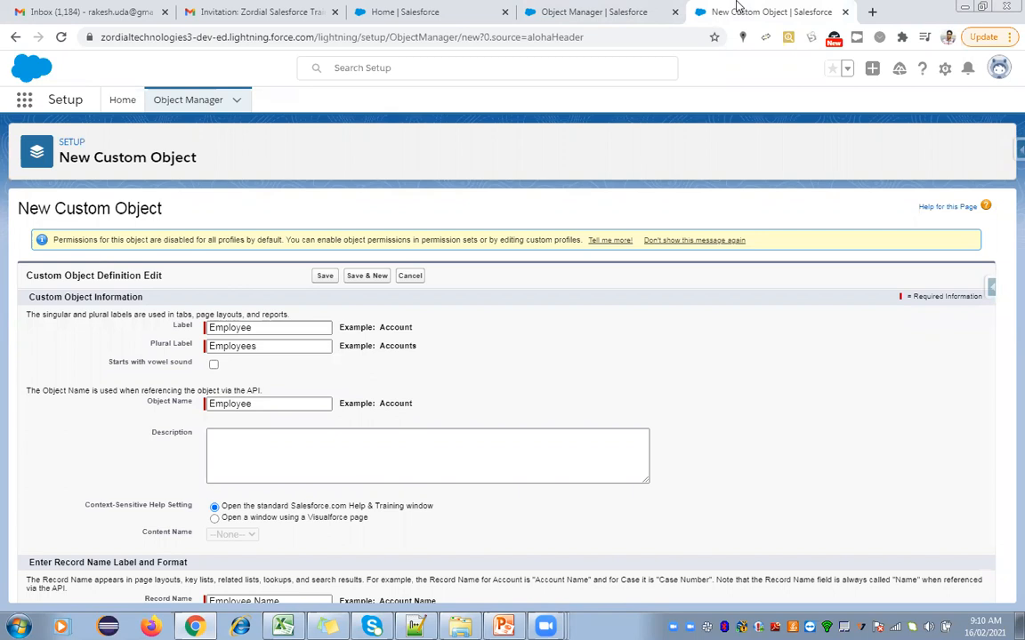
{"action": "left_click", "coordinate": [628, 11]}
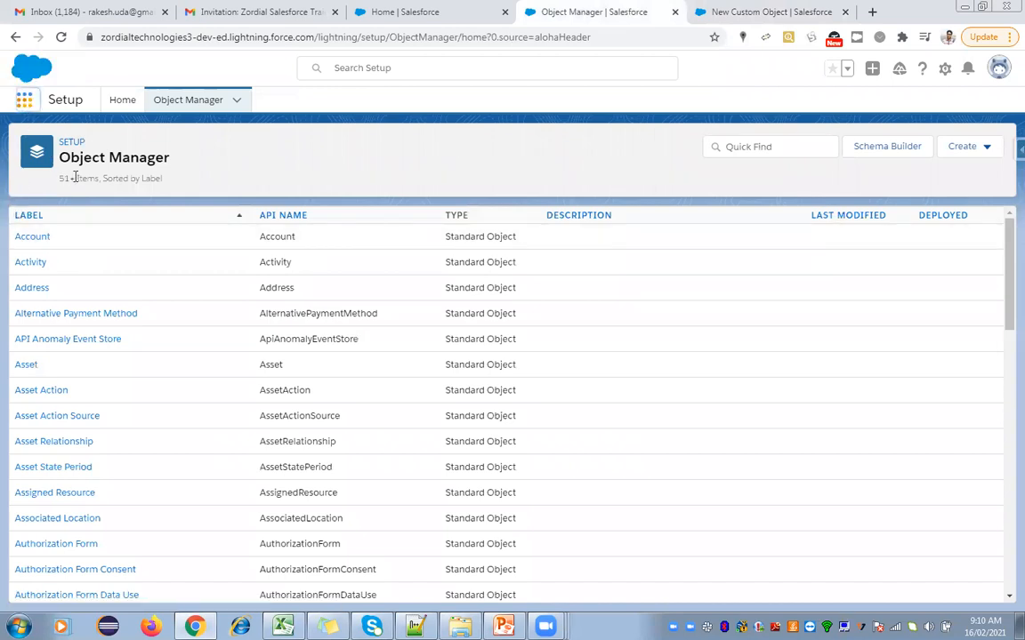
{"action": "left_click", "coordinate": [24, 100]}
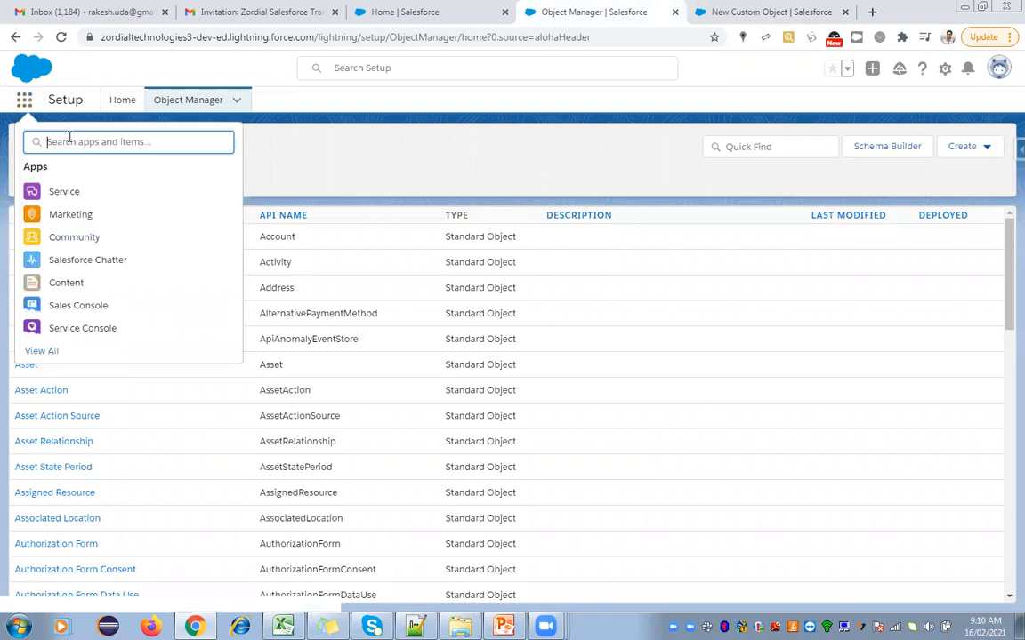
{"action": "type", "text": "Account"}
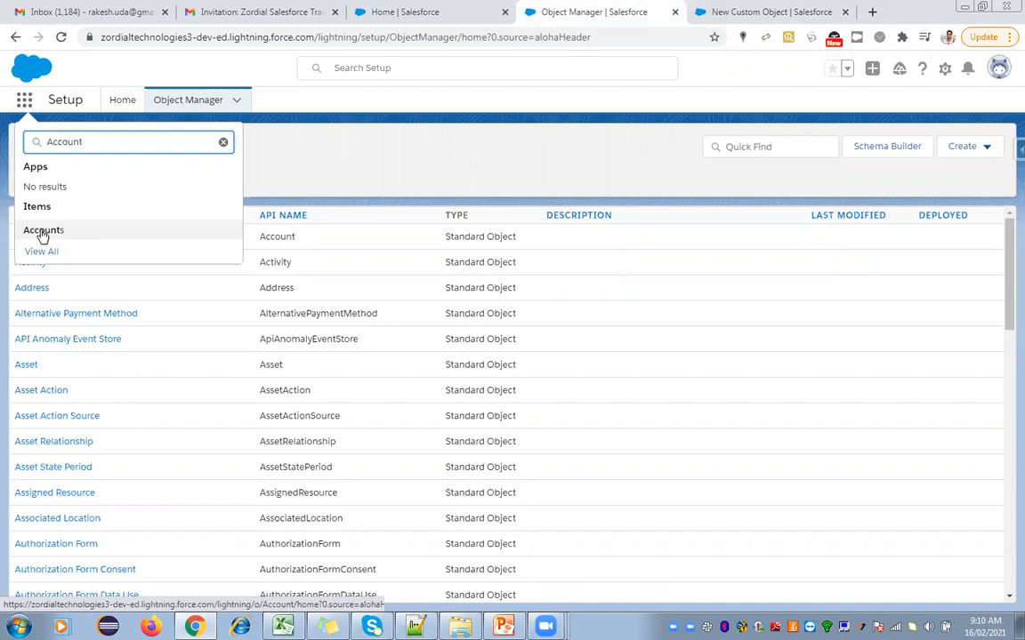
{"action": "left_click", "coordinate": [437, 142]}
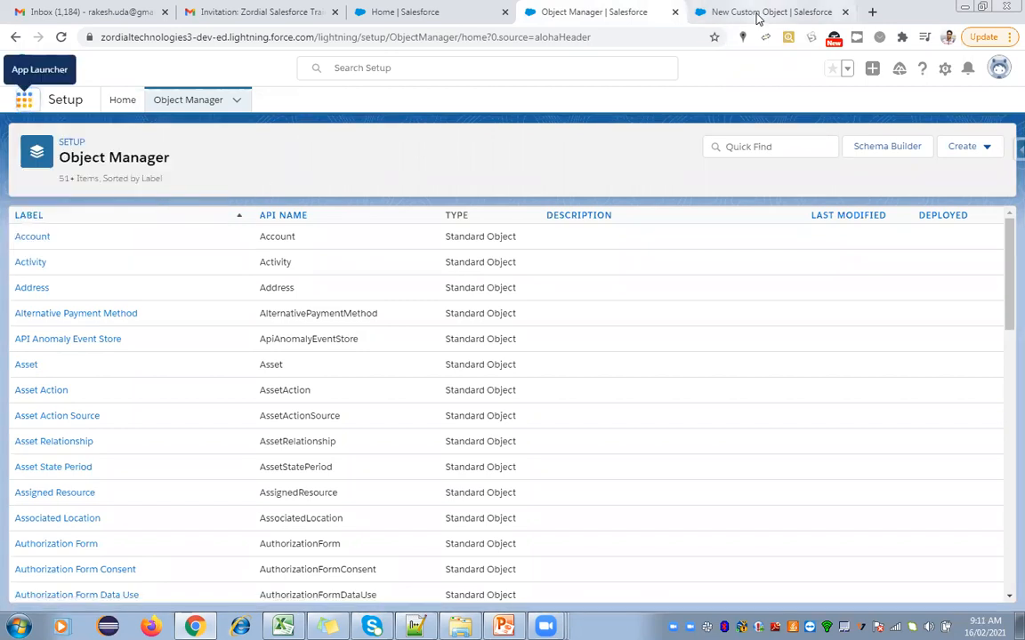
{"action": "left_click", "coordinate": [767, 12]}
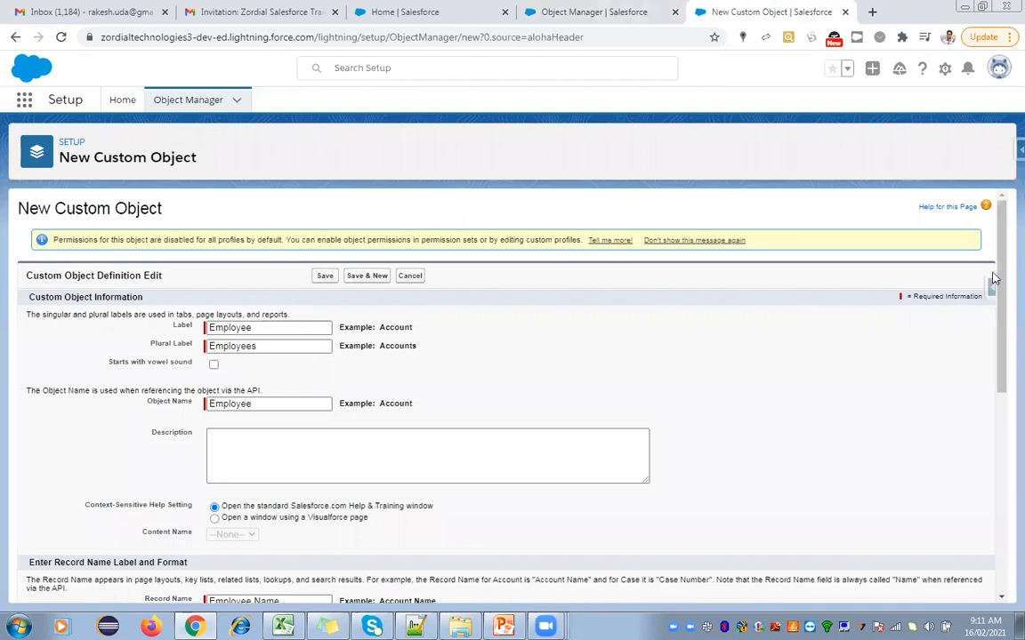
{"action": "scroll", "coordinate": [1000, 285], "scroll_direction": "down", "scroll_amount": 2}
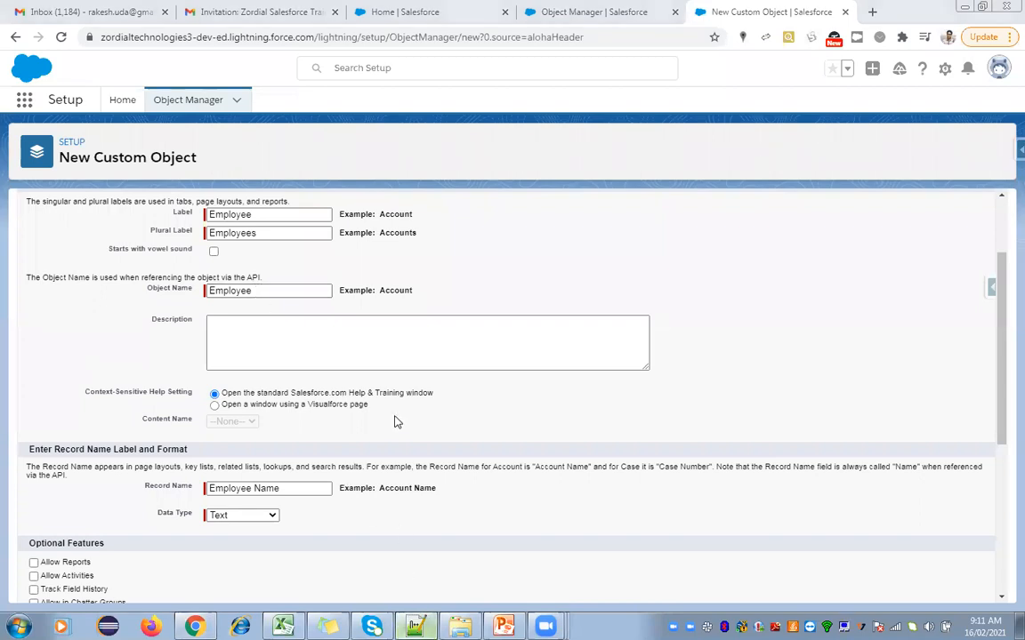
Switch to Notepad++ and write the suffix "__c" in a new document.
{"action": "key", "text": "alt+Tab"}
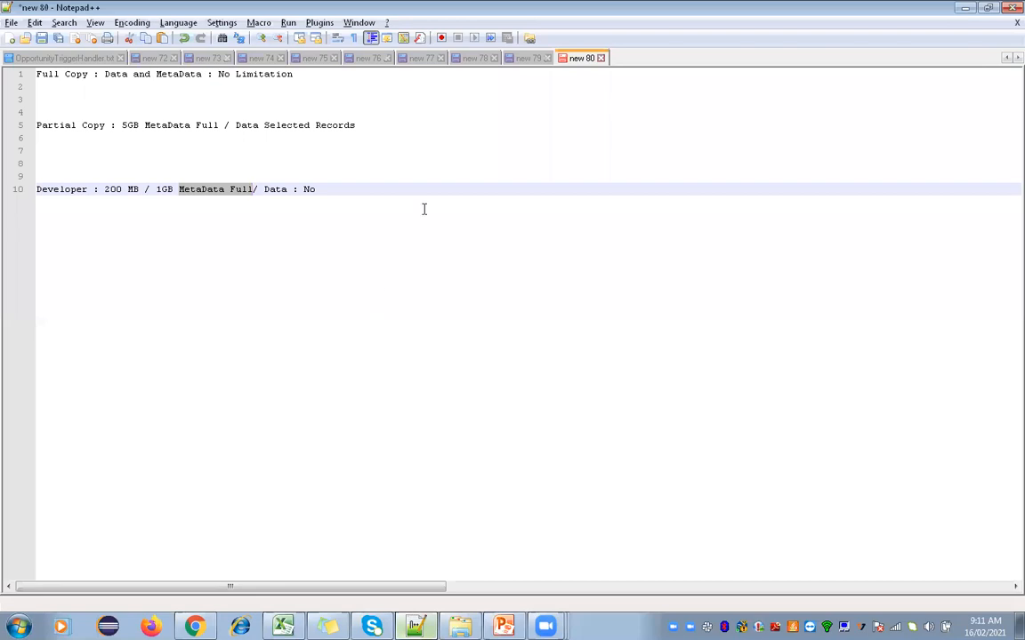
{"action": "key", "text": "ctrl+n"}
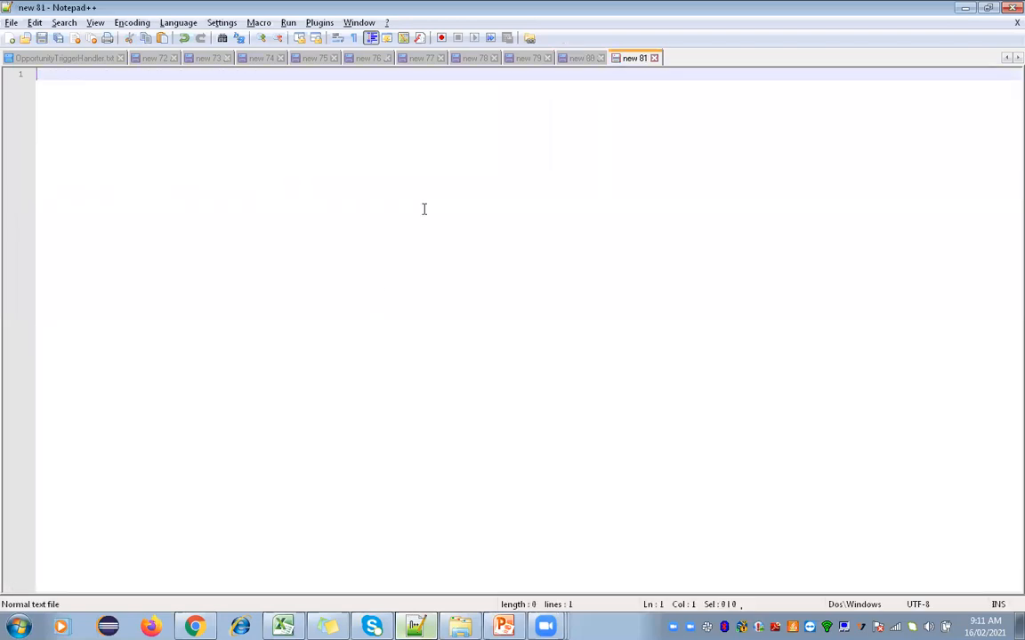
{"action": "type", "text": "_ c"}
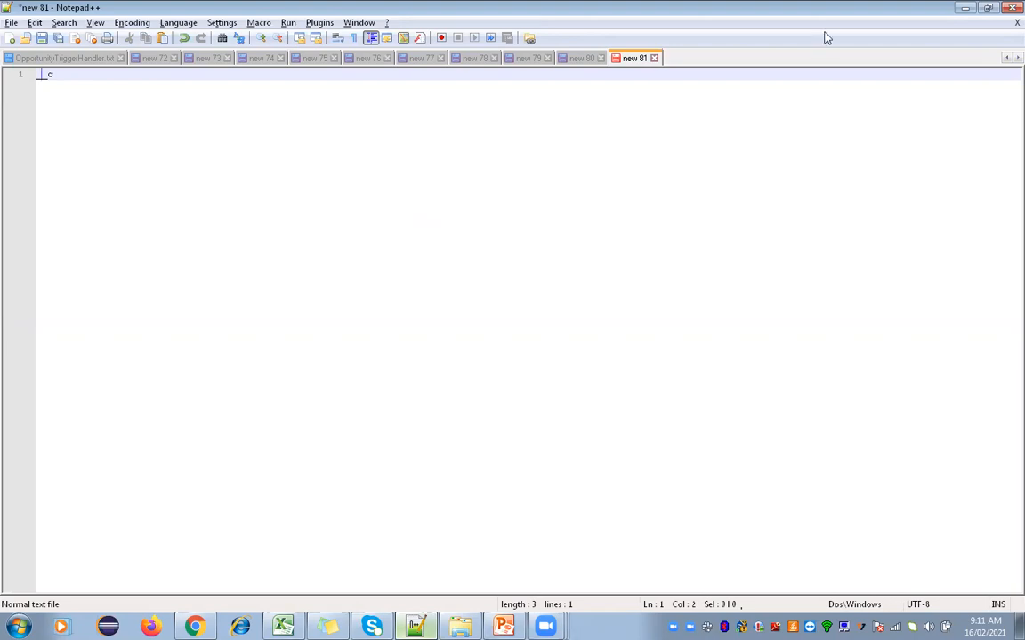
Switch back to Chrome, check the custom object's name, and enter the description "To store information of all employees".
{"action": "key", "text": "alt+Tab"}
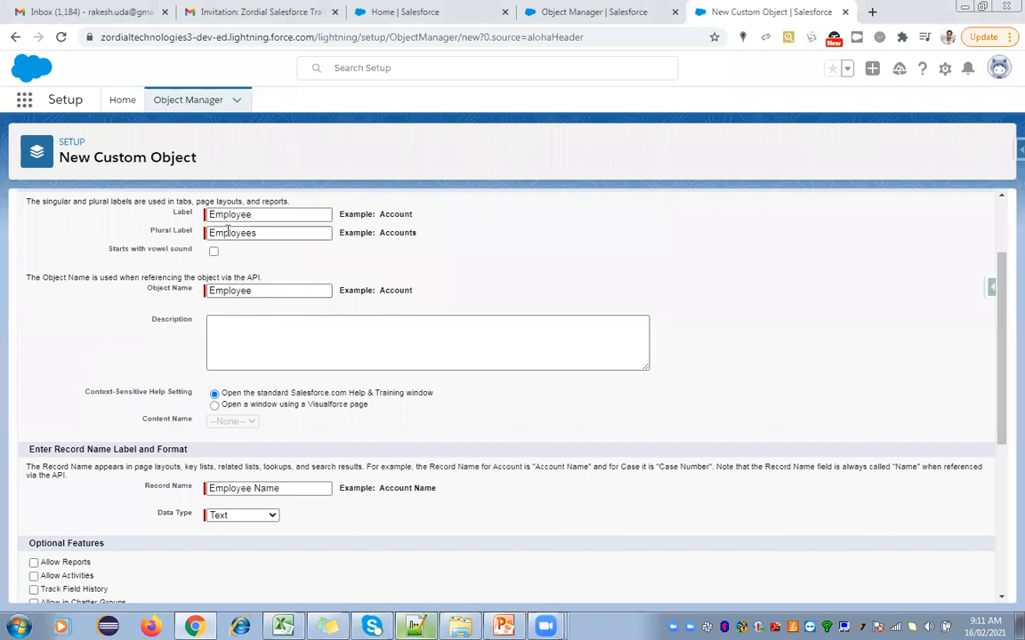
{"action": "key", "text": "Down"}
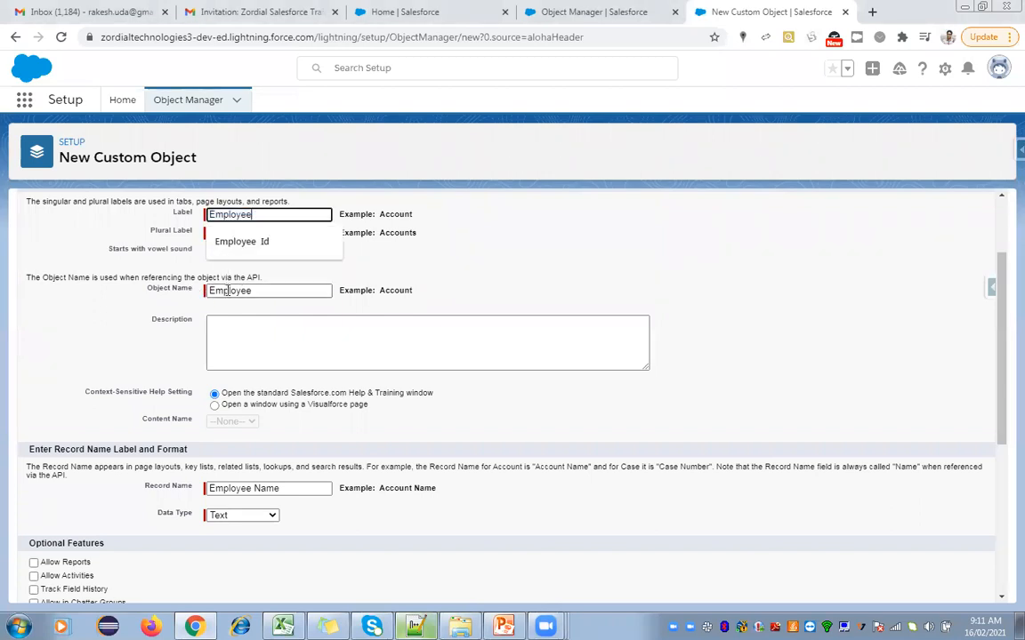
{"action": "double_click", "coordinate": [227, 290]}
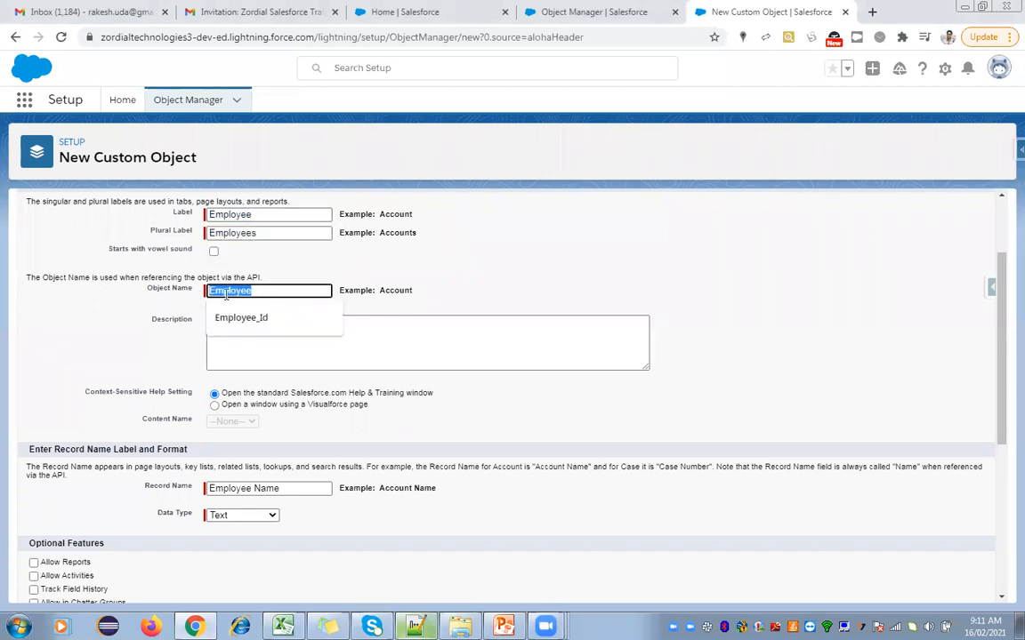
{"action": "left_click", "coordinate": [281, 291]}
{"action": "left_click", "coordinate": [266, 290]}
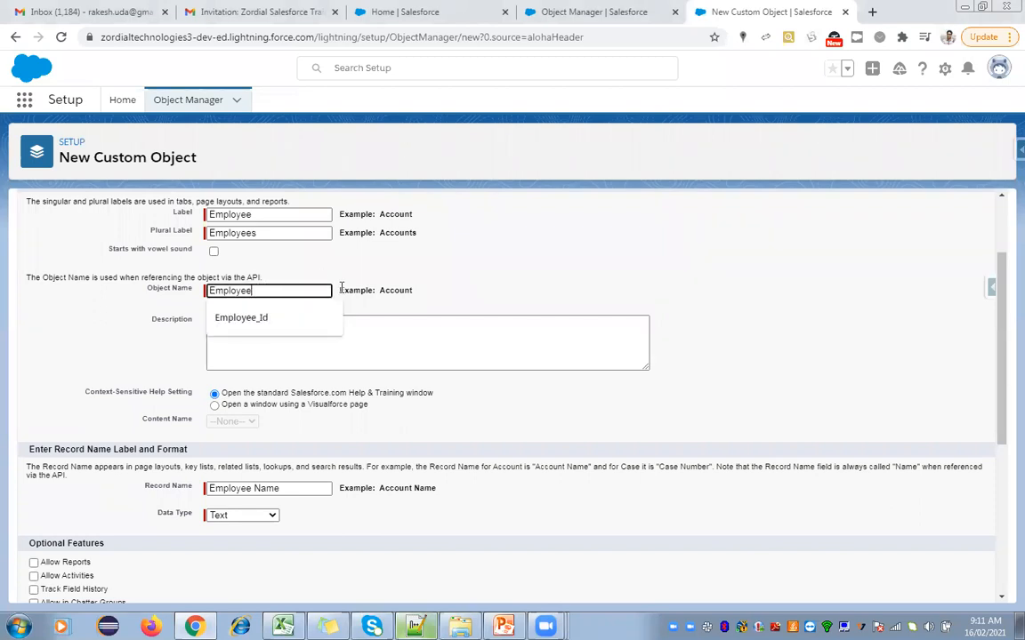
{"action": "left_click", "coordinate": [451, 305]}
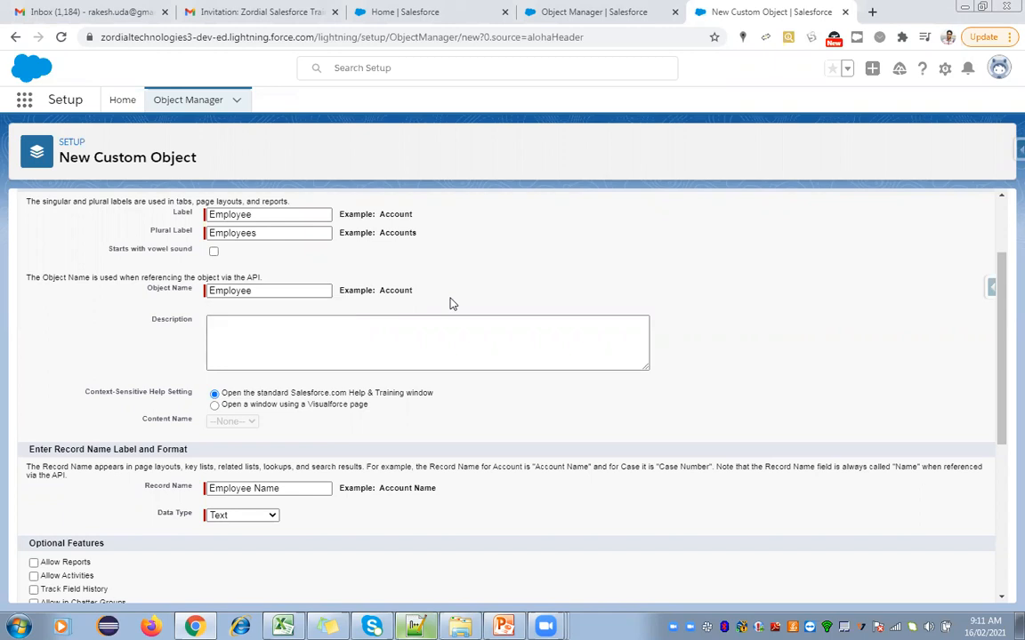
{"action": "left_click", "coordinate": [258, 337]}
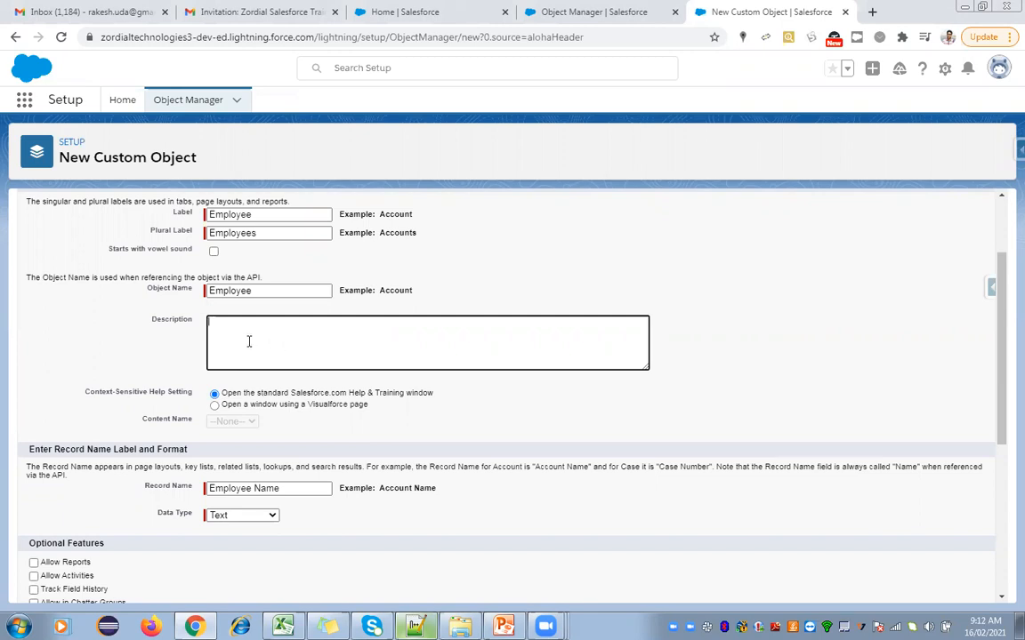
{"action": "type", "text": "o store information of all employees"}
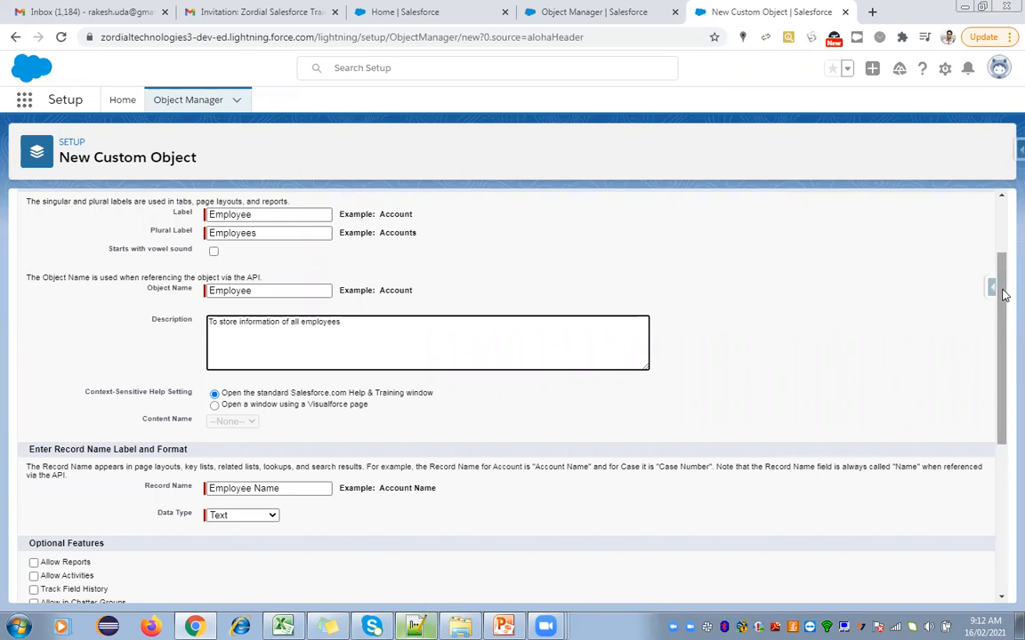
Look over the record name Employee Name and its available data types, keeping Text selected.
{"action": "left_click_drag", "start_coordinate": [1004, 295], "coordinate": [1003, 358]}
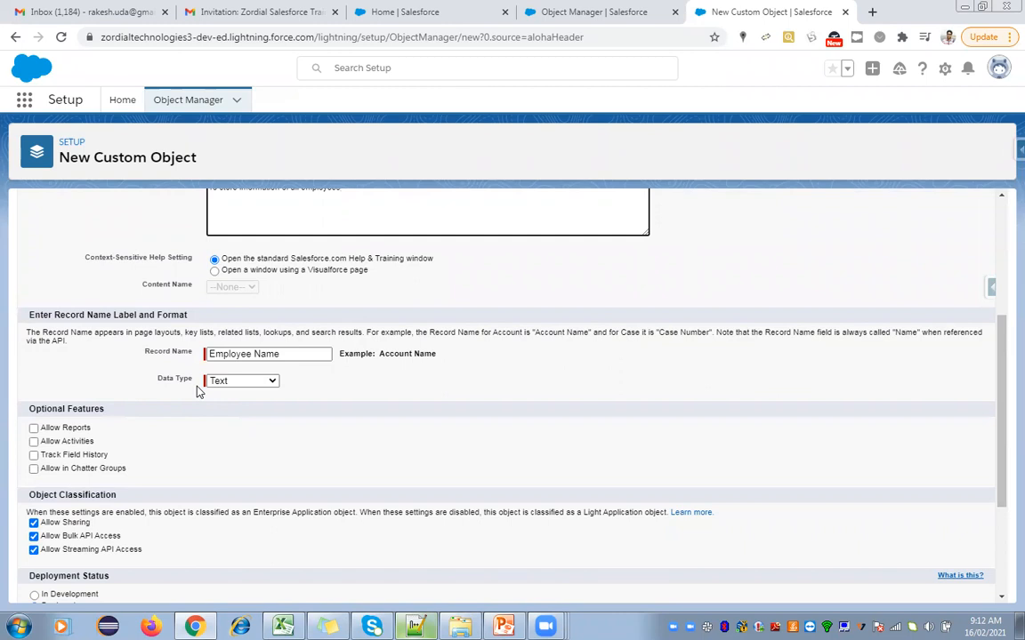
{"action": "left_click", "coordinate": [220, 381]}
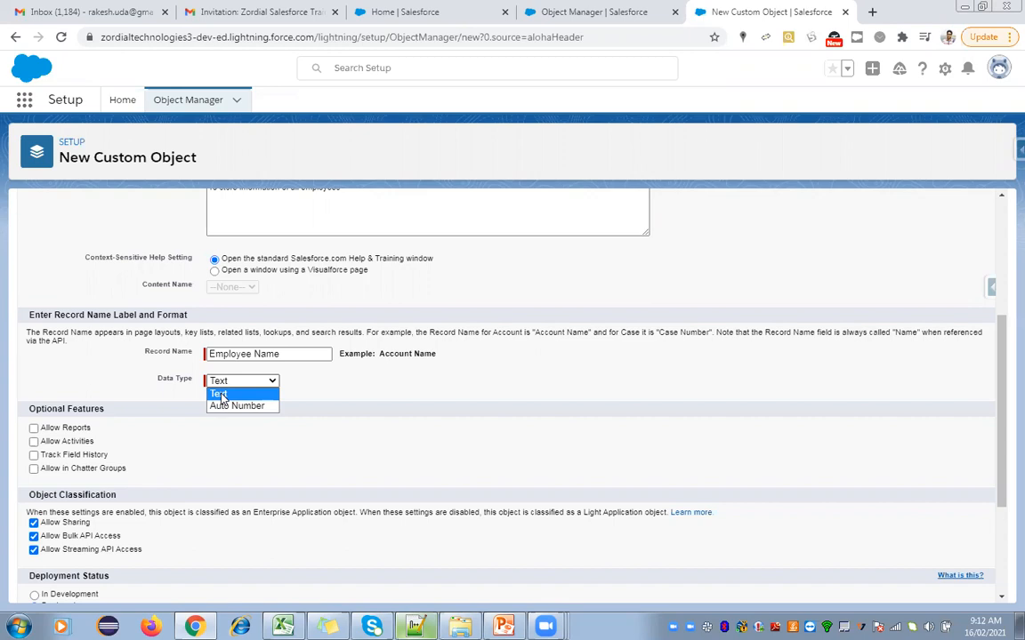
{"action": "left_click", "coordinate": [221, 395]}
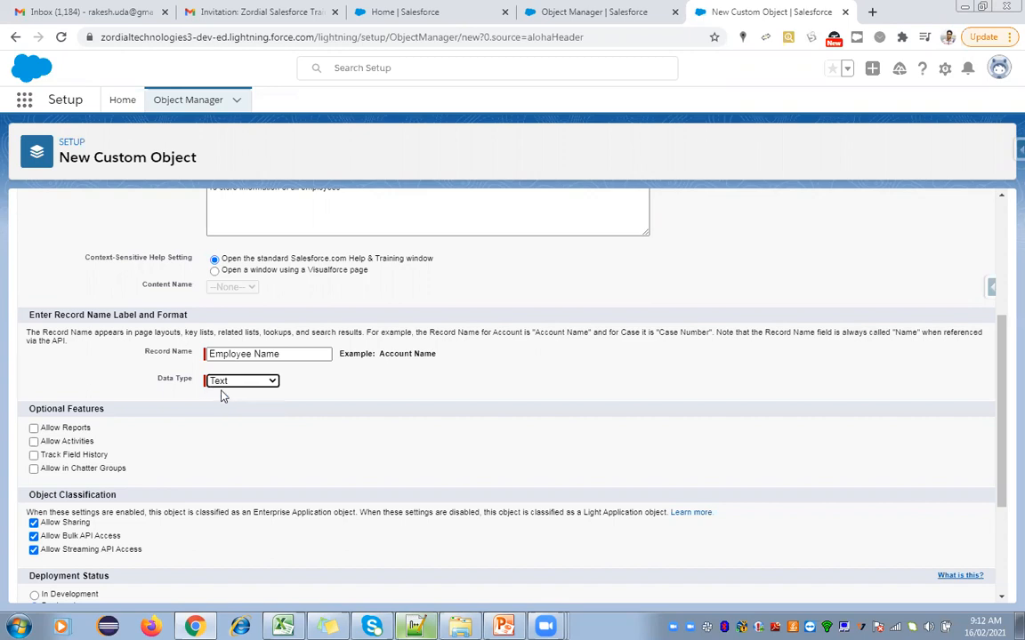
{"action": "left_click", "coordinate": [288, 356]}
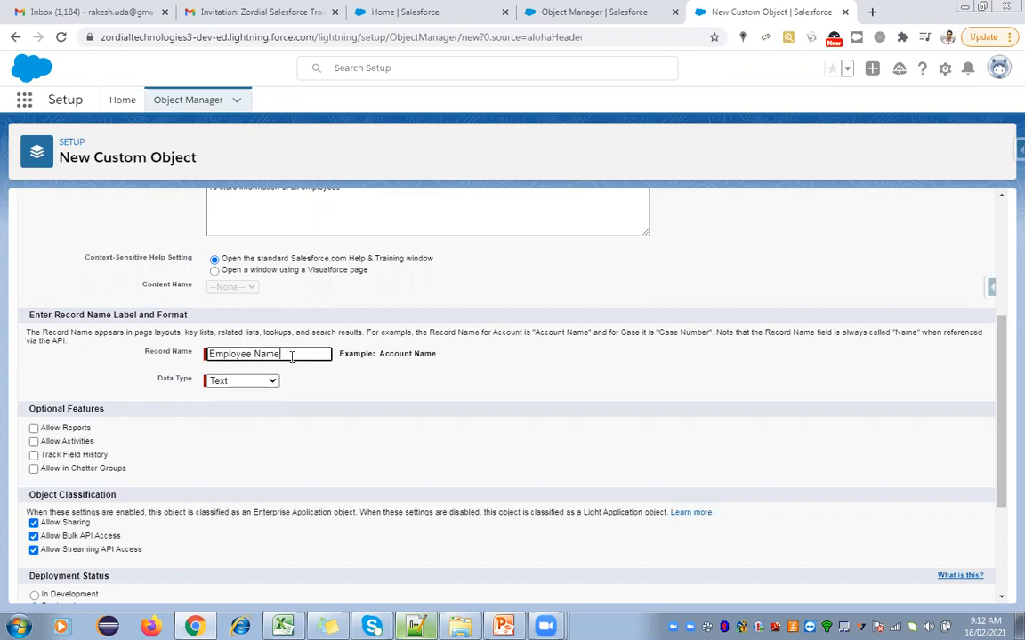
{"action": "left_click_drag", "start_coordinate": [289, 356], "coordinate": [204, 363]}
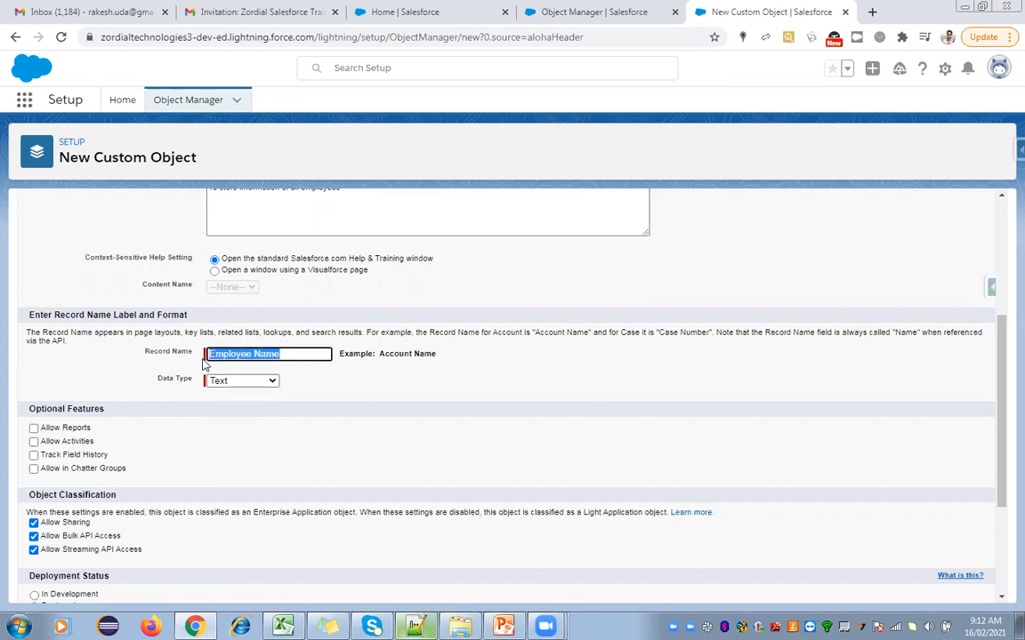
{"action": "left_click", "coordinate": [263, 385]}
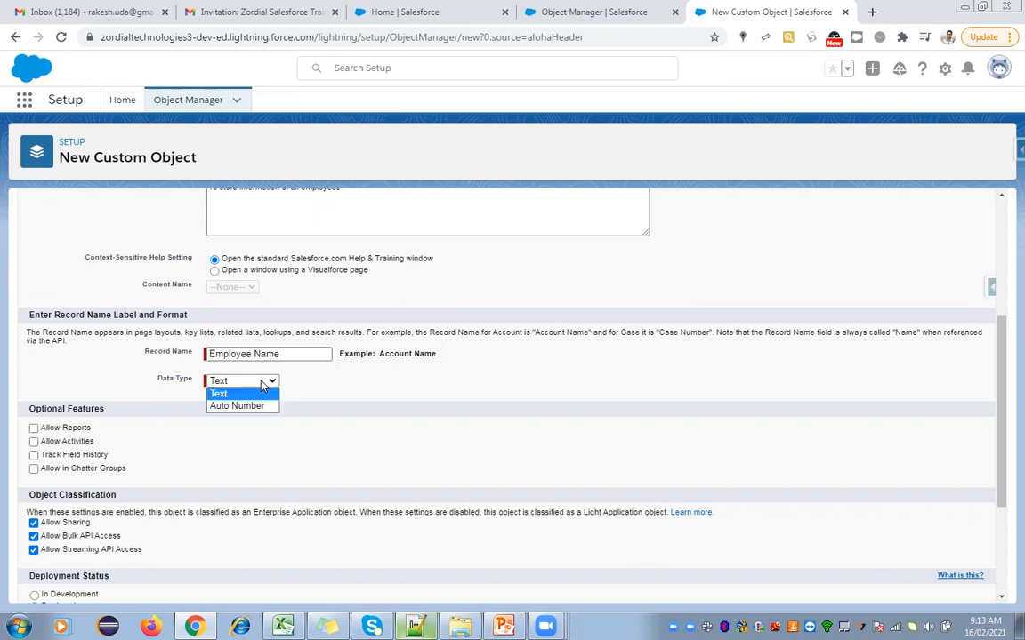
{"action": "left_click", "coordinate": [242, 394]}
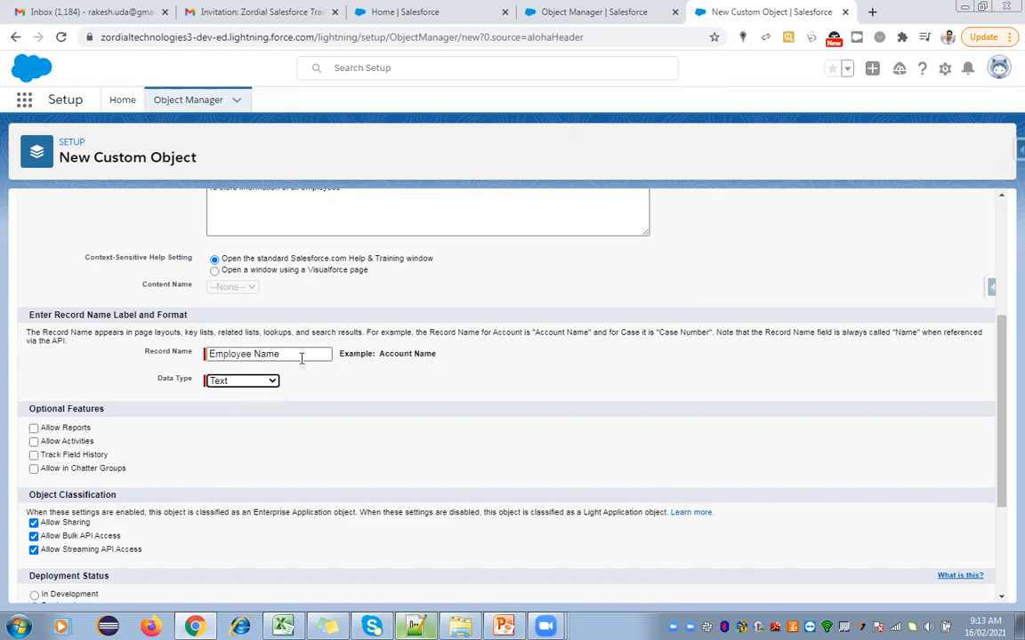
Set the record name's data type to Auto Number with display format EMP-{000000} and starting number 1.
{"action": "left_click", "coordinate": [238, 383]}
{"action": "left_click", "coordinate": [235, 406]}
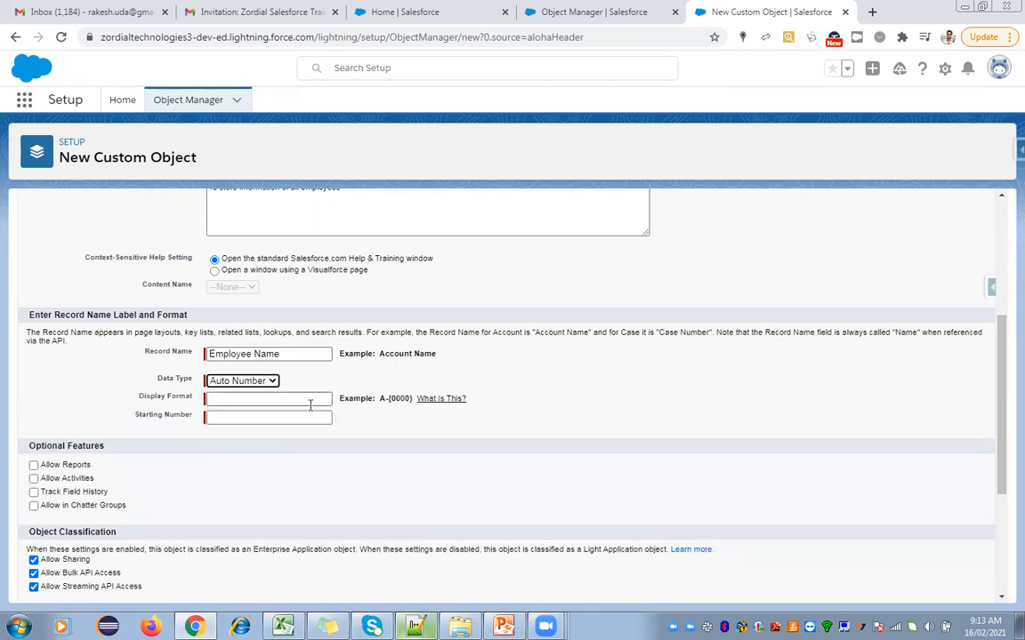
{"action": "left_click", "coordinate": [277, 401]}
{"action": "left_click", "coordinate": [278, 402]}
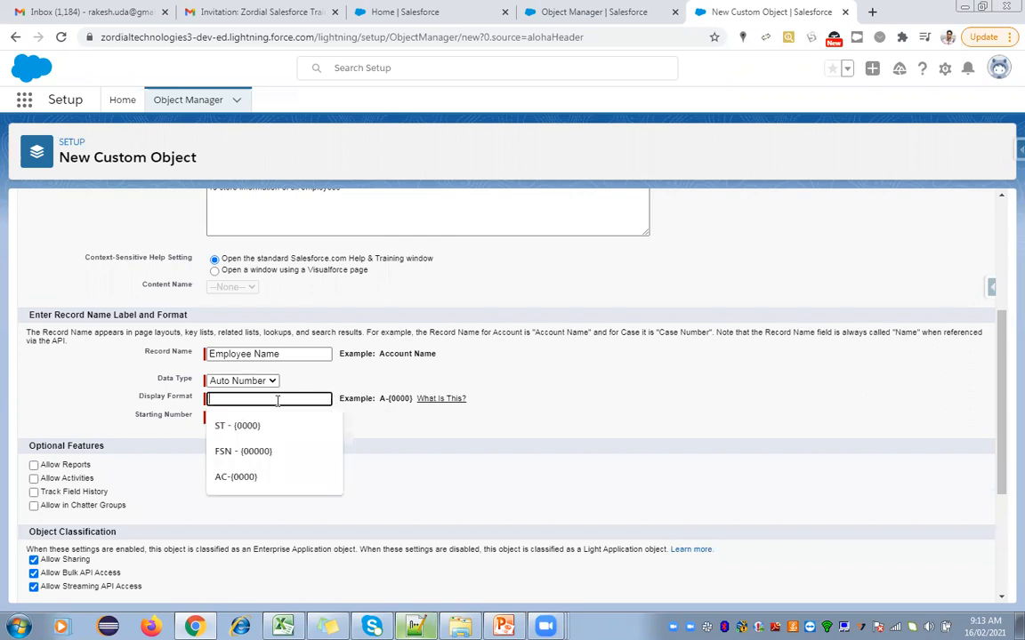
{"action": "type", "text": "EMP-"}
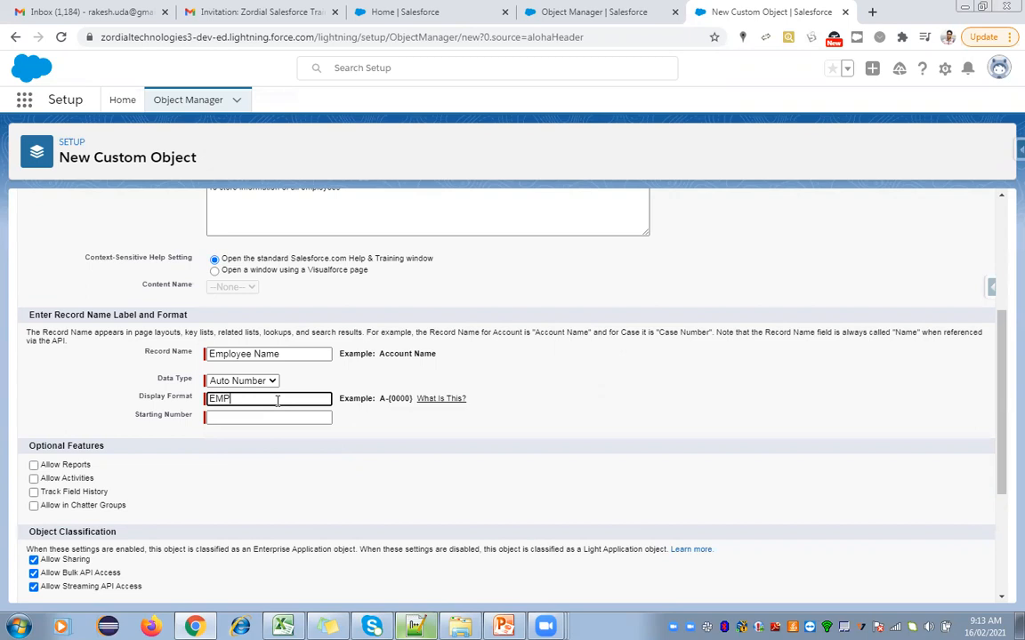
{"action": "type", "text": "{000000}"}
{"action": "left_click", "coordinate": [243, 416]}
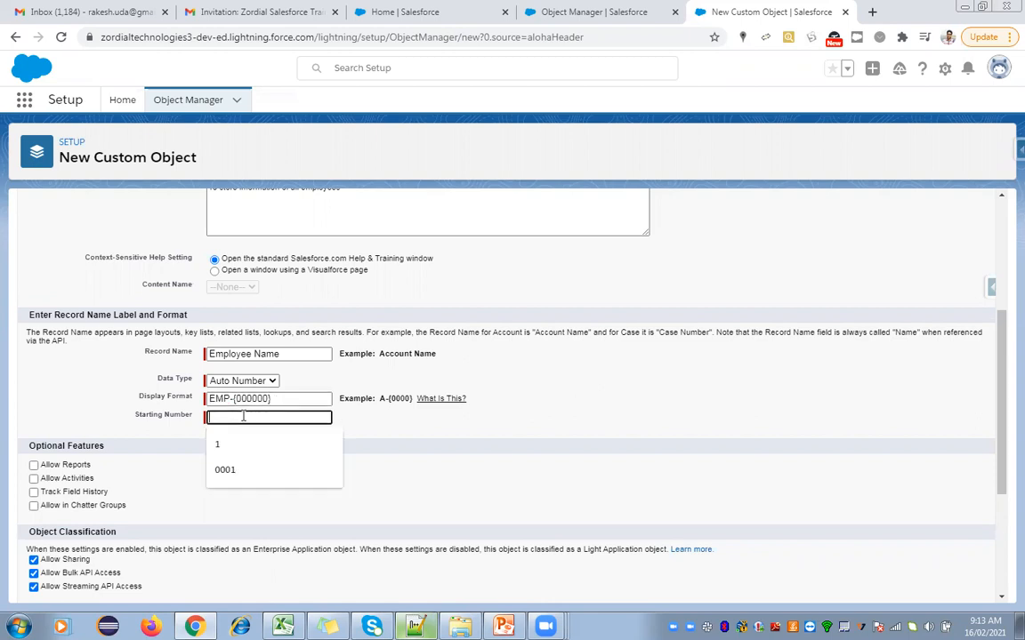
{"action": "type", "text": "1"}
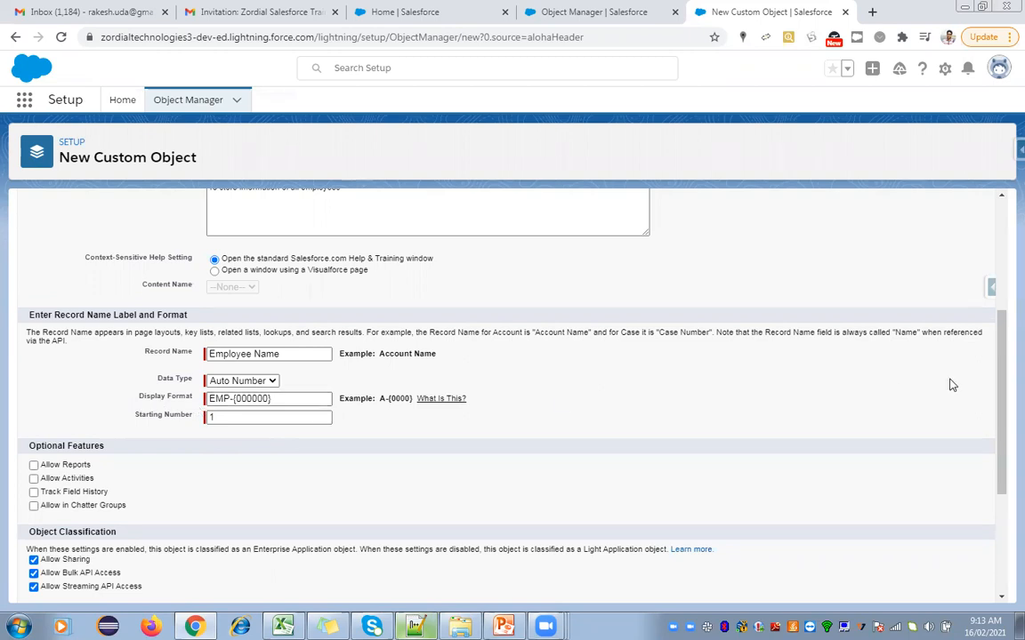
Enable the optional features Allow Reports, Allow Activities, Track Field History and Allow in Chatter Groups.
{"action": "left_click_drag", "start_coordinate": [1000, 381], "coordinate": [999, 459]}
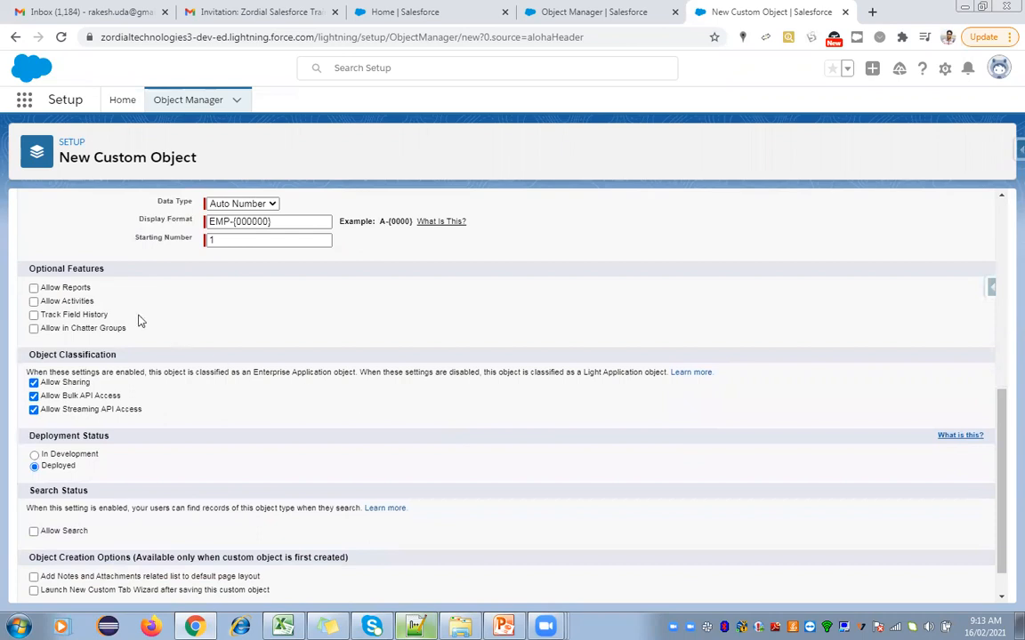
{"action": "left_click_drag", "start_coordinate": [84, 291], "coordinate": [33, 293]}
{"action": "left_click", "coordinate": [34, 290]}
{"action": "left_click", "coordinate": [63, 306]}
{"action": "left_click", "coordinate": [34, 317]}
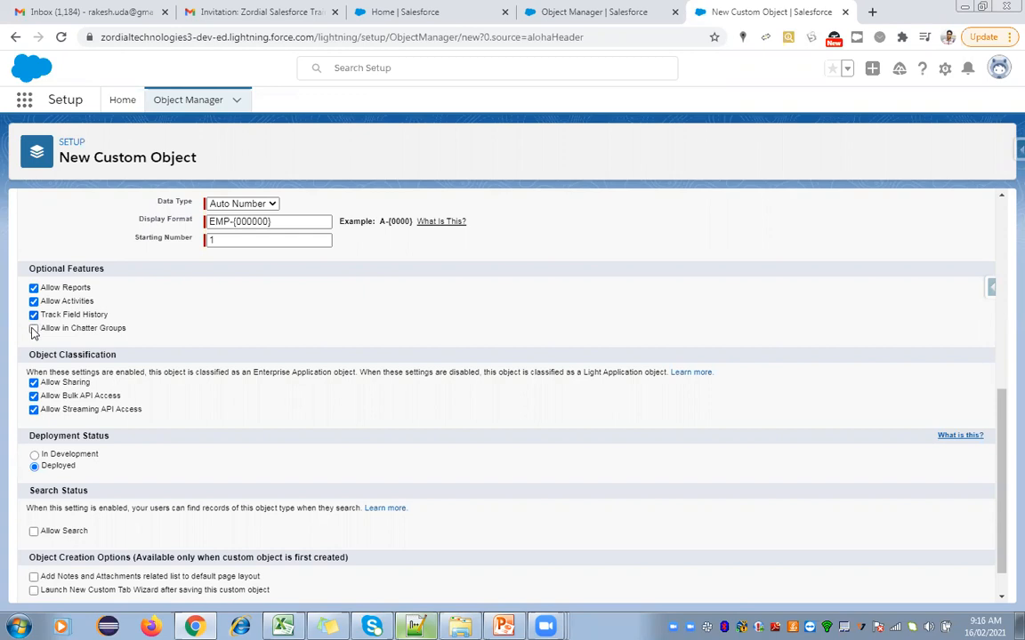
{"action": "left_click", "coordinate": [33, 330]}
View the Salesforce notifications list and close it again.
{"action": "left_click", "coordinate": [967, 71]}
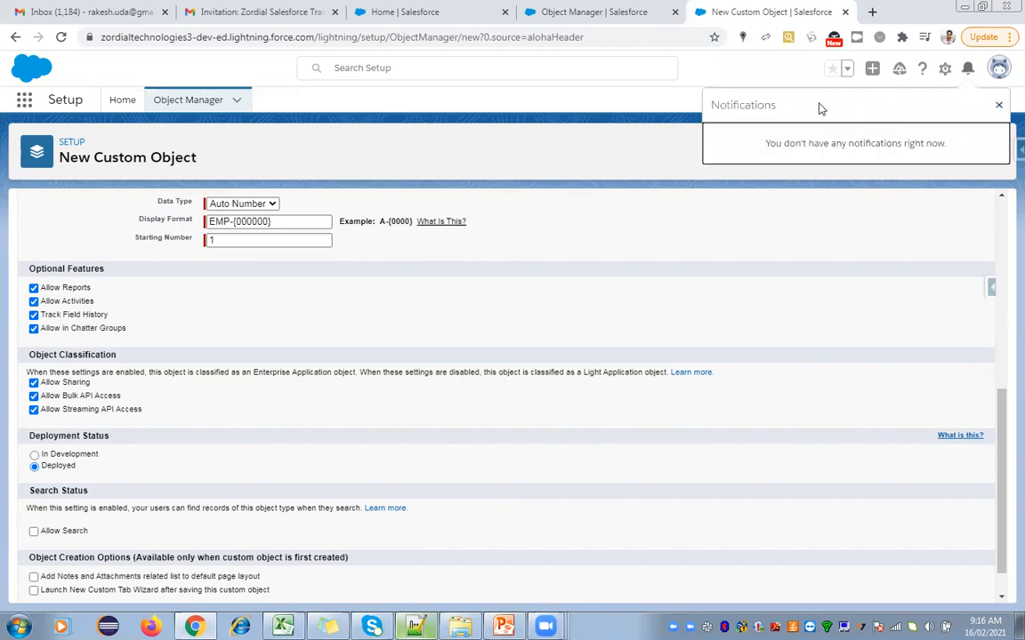
{"action": "left_click", "coordinate": [968, 69]}
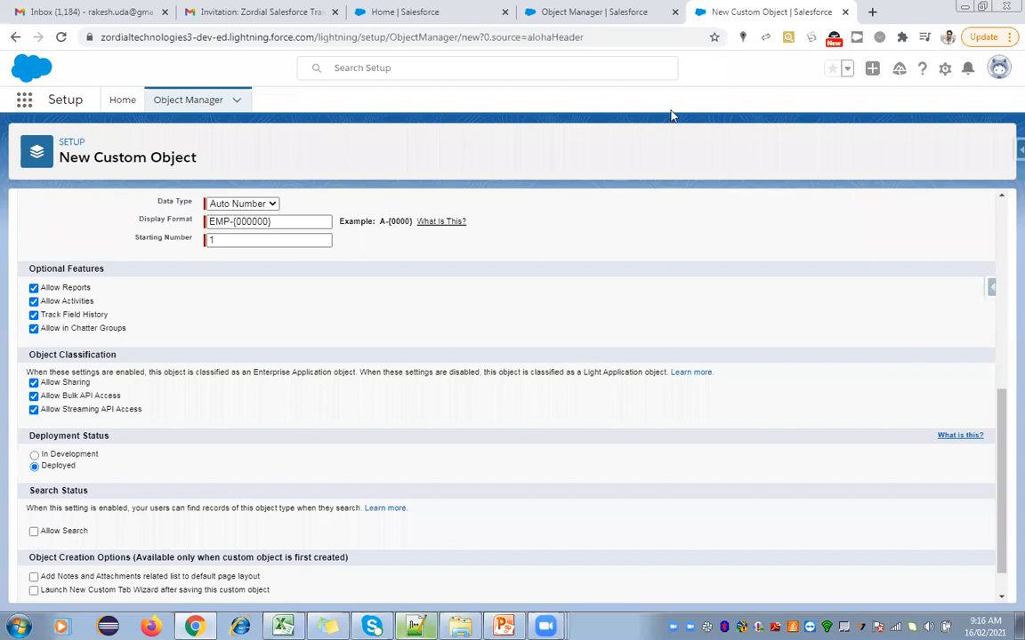
Turn Allow Sharing off and on again, and try In Development before returning the deployment status to Deployed.
{"action": "left_click", "coordinate": [33, 382]}
{"action": "left_click", "coordinate": [34, 382]}
{"action": "left_click", "coordinate": [70, 456]}
{"action": "left_click", "coordinate": [55, 465]}
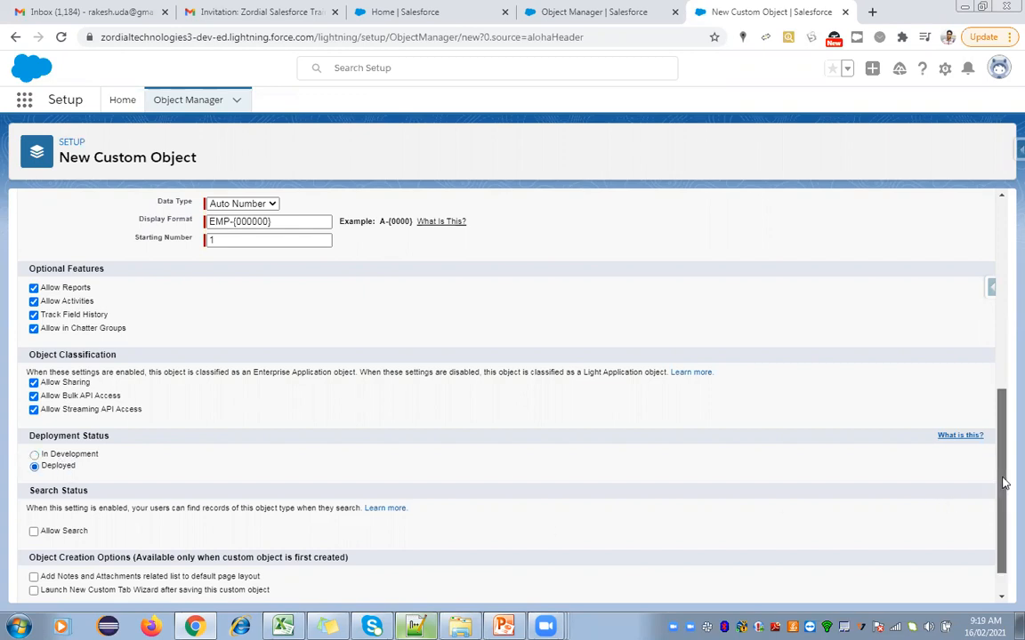
Bring up the recent items of the global Setup search.
{"action": "scroll", "coordinate": [996, 498], "scroll_direction": "down", "scroll_amount": 2}
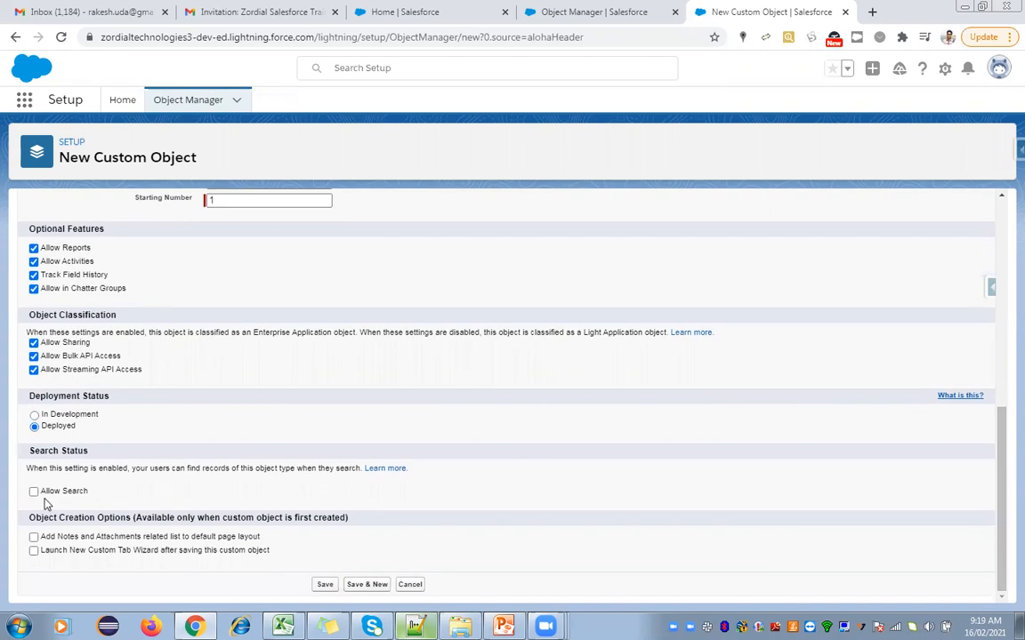
{"action": "left_click", "coordinate": [411, 70]}
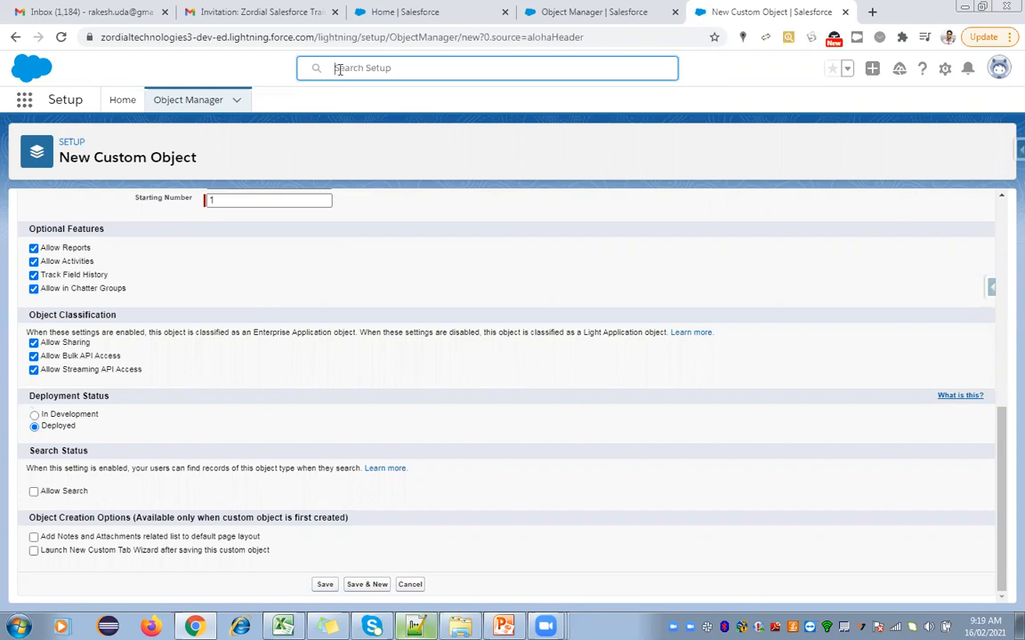
{"action": "left_click", "coordinate": [310, 71]}
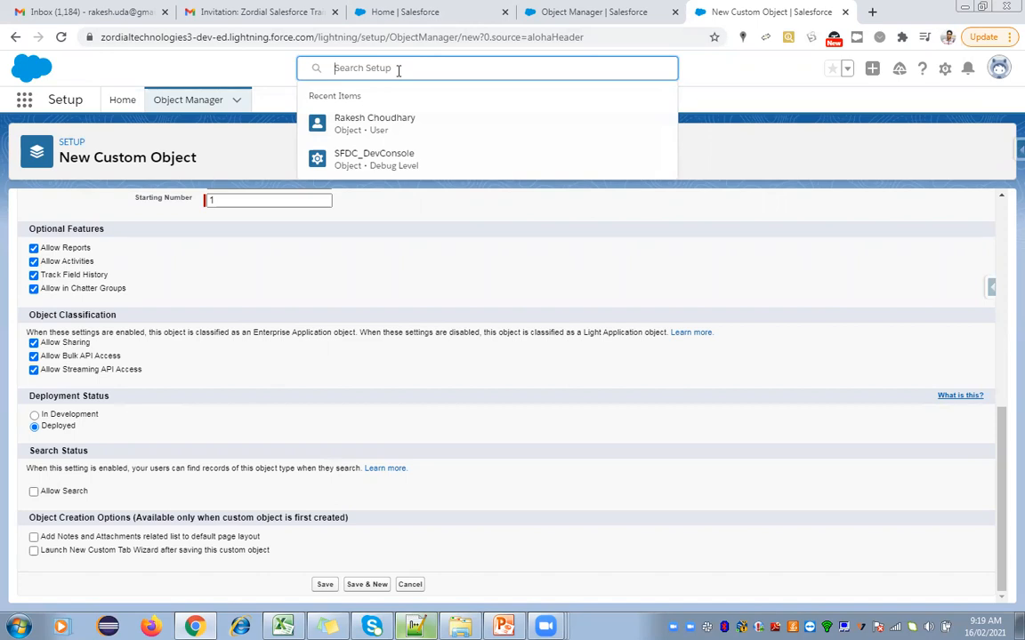
Enable Allow Search, the Notes and Attachments related list, and launching the New Custom Tab Wizard after saving.
{"action": "left_click", "coordinate": [34, 492]}
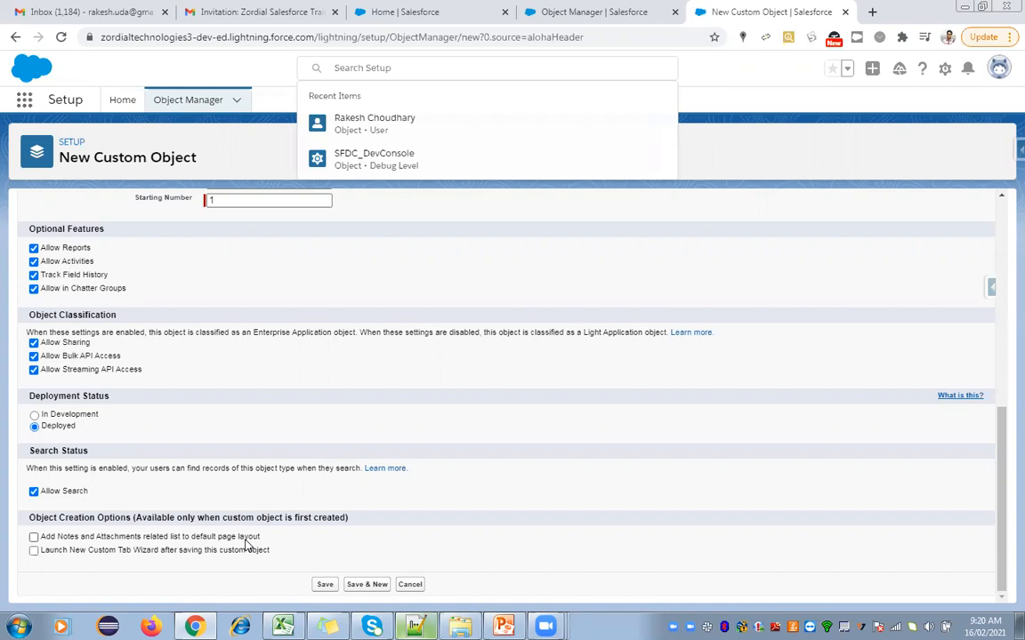
{"action": "left_click", "coordinate": [34, 537]}
{"action": "left_click", "coordinate": [34, 551]}
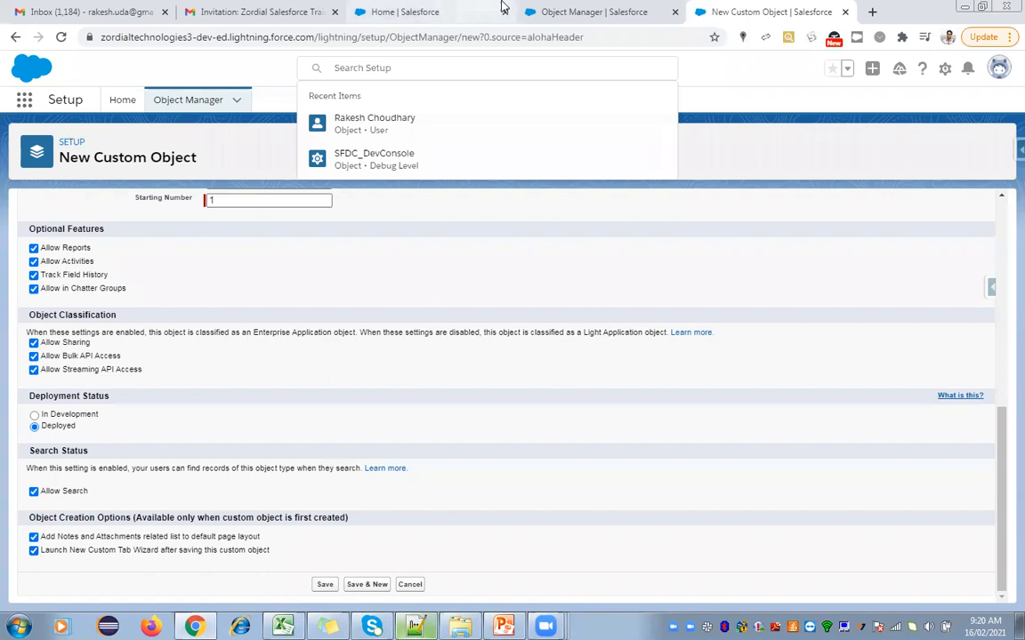
Look up the Accounts item in the App Launcher by searching "account" on the Object Manager page, and return to the custom object form.
{"action": "left_click", "coordinate": [530, 12]}
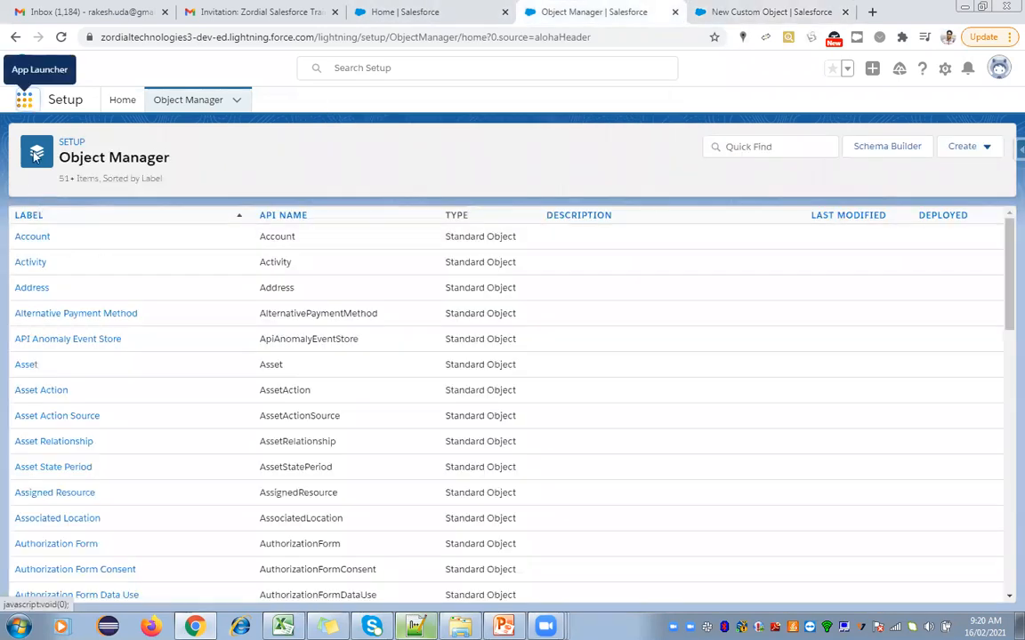
{"action": "left_click", "coordinate": [24, 100]}
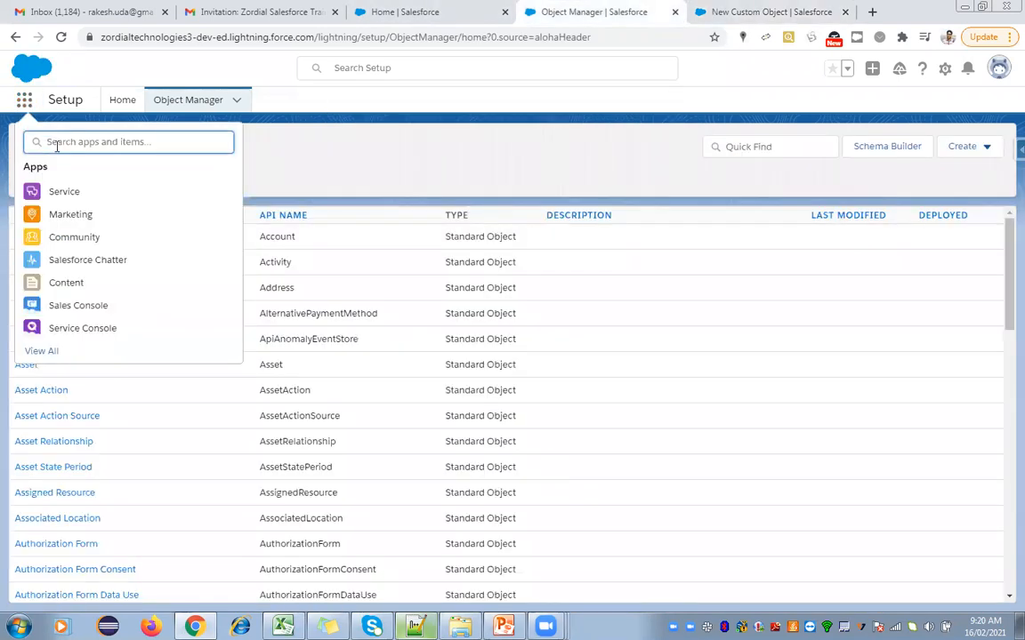
{"action": "type", "text": "account"}
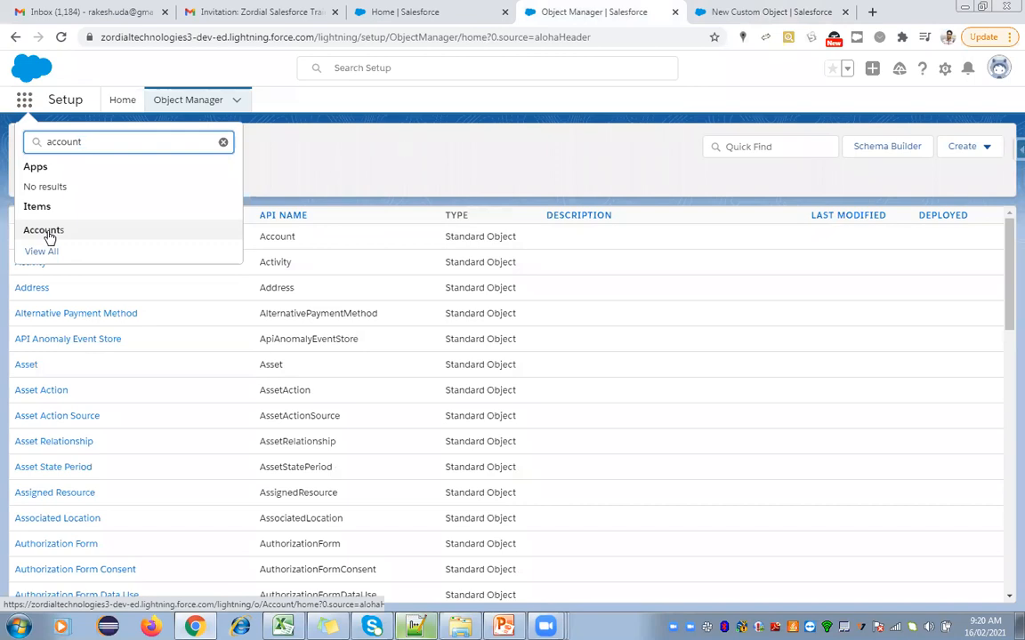
{"action": "left_click", "coordinate": [752, 12]}
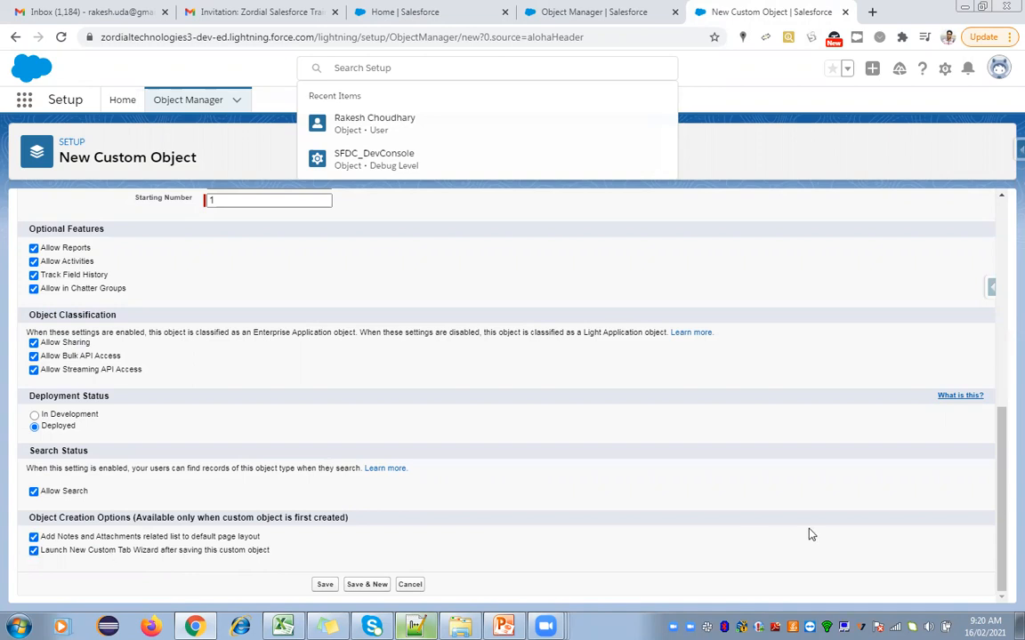
Review the plural label and the other custom object settings, and save the Employee object.
{"action": "left_click_drag", "start_coordinate": [1002, 490], "coordinate": [1003, 267]}
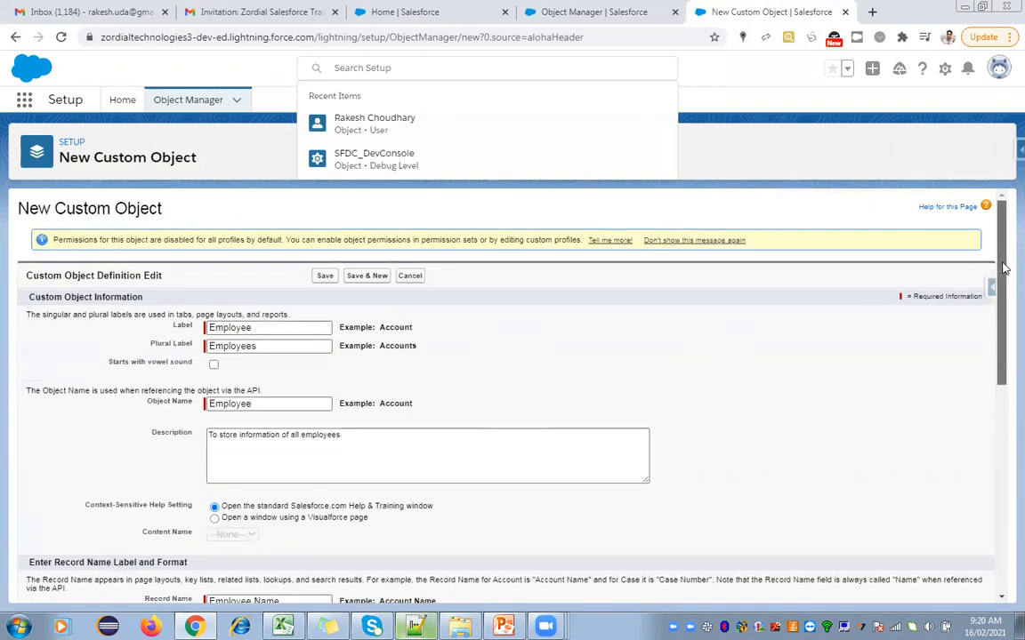
{"action": "double_click", "coordinate": [230, 346]}
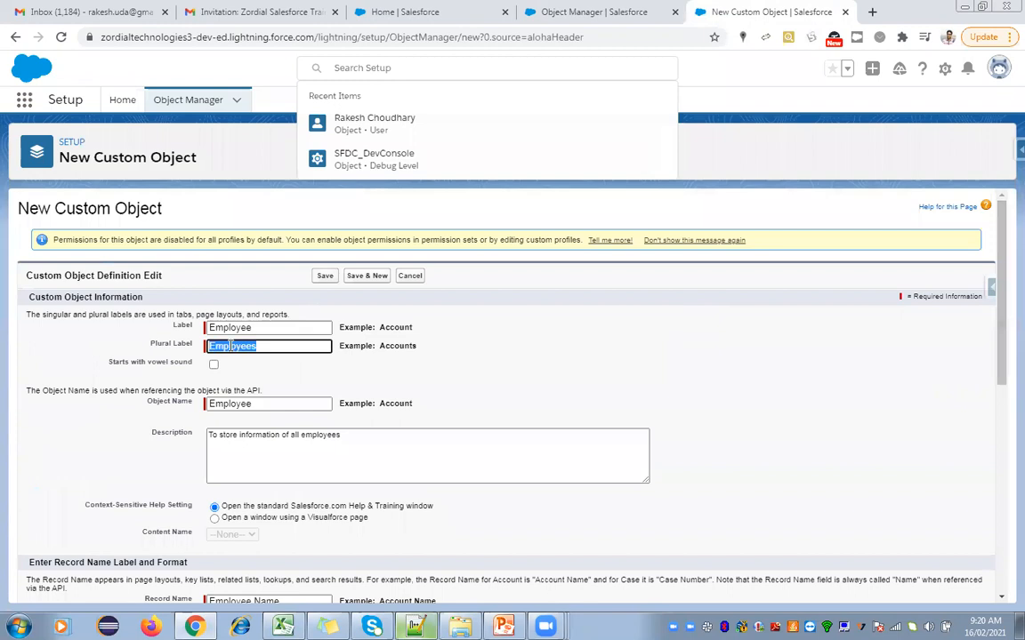
{"action": "left_click_drag", "start_coordinate": [1000, 292], "coordinate": [976, 531]}
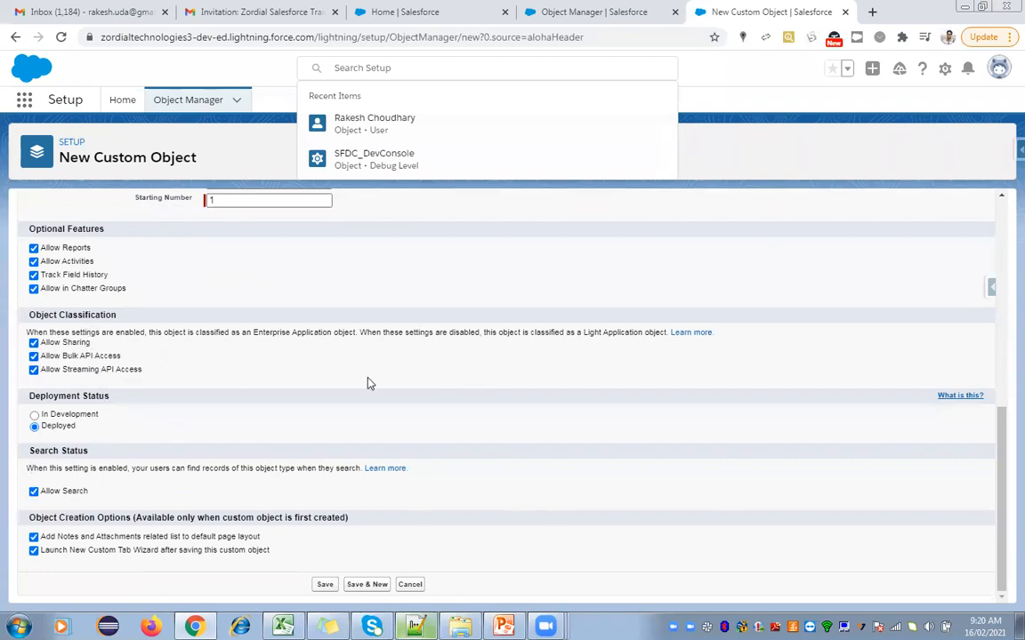
{"action": "left_click_drag", "start_coordinate": [1000, 521], "coordinate": [1002, 434]}
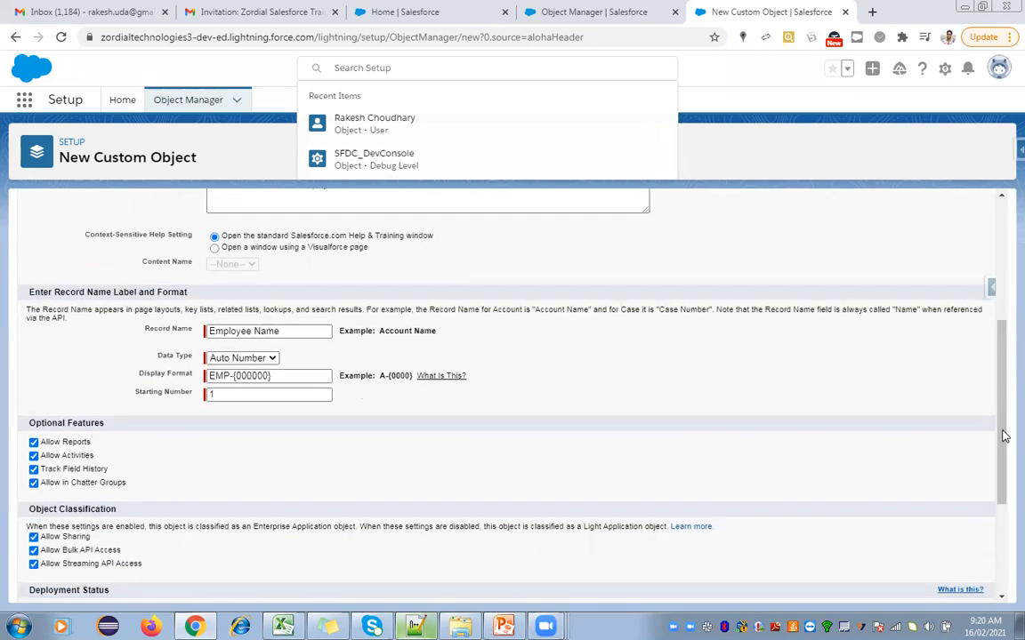
{"action": "left_click_drag", "start_coordinate": [997, 425], "coordinate": [1000, 551]}
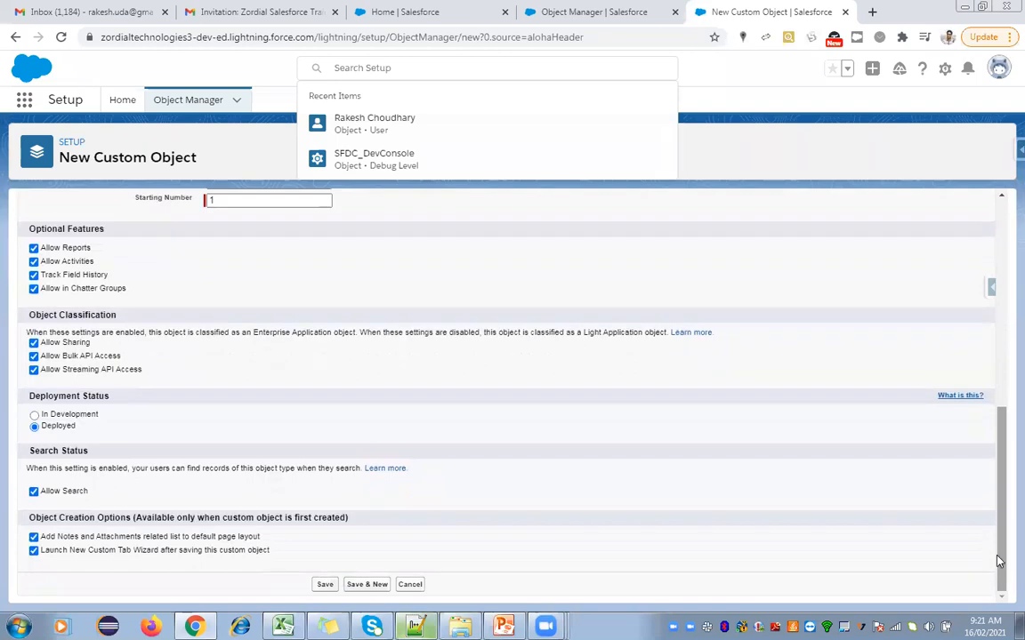
{"action": "left_click", "coordinate": [323, 586]}
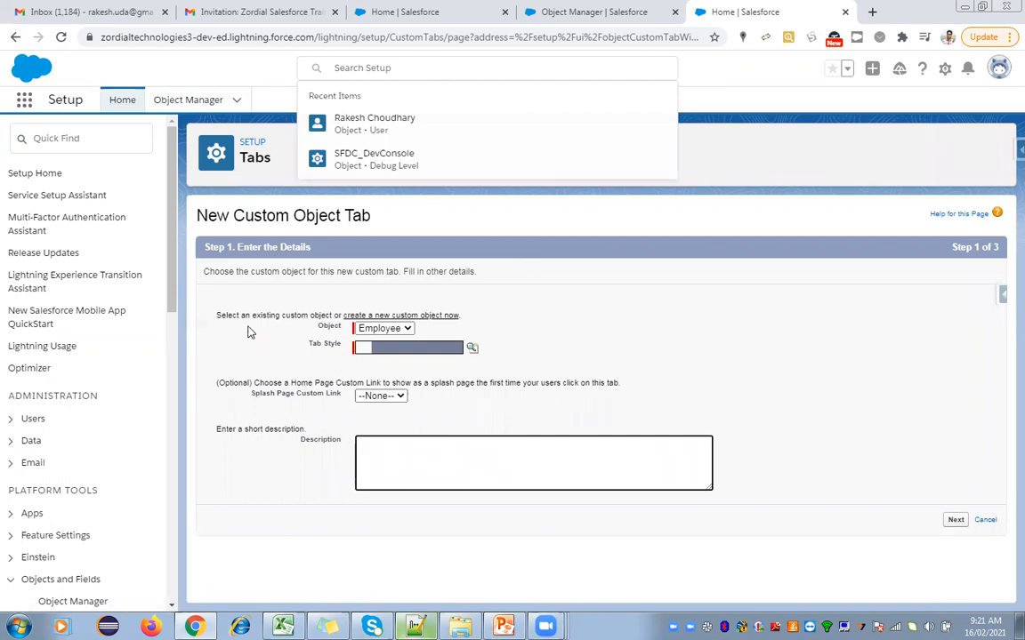
Give the Employee object's custom tab the Apple tab style and proceed to the profile settings.
{"action": "left_click", "coordinate": [368, 330]}
{"action": "left_click", "coordinate": [370, 340]}
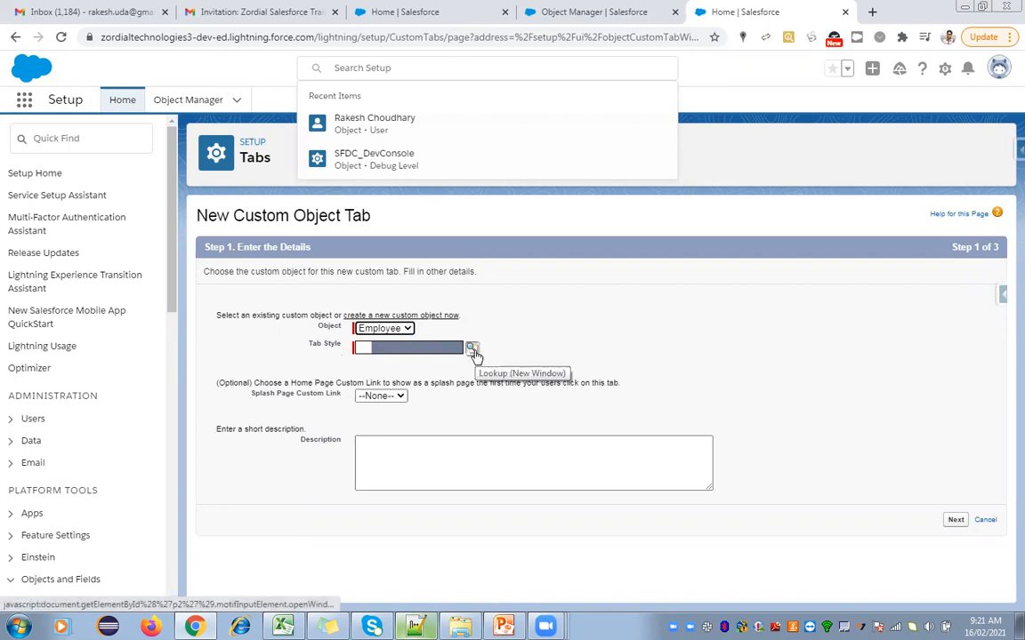
{"action": "left_click", "coordinate": [474, 352]}
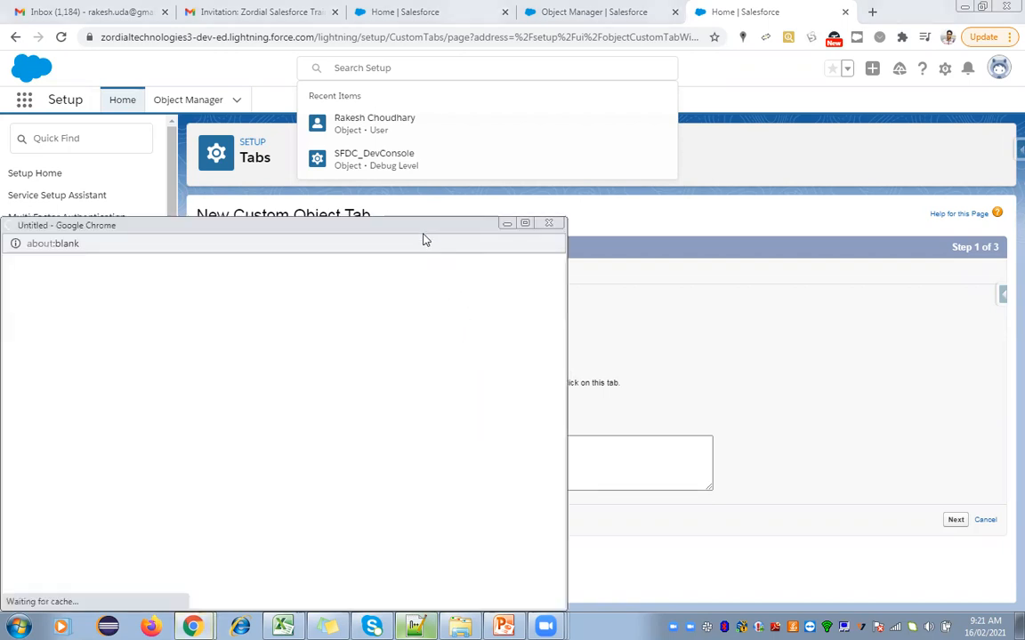
{"action": "left_click_drag", "start_coordinate": [410, 226], "coordinate": [453, 141]}
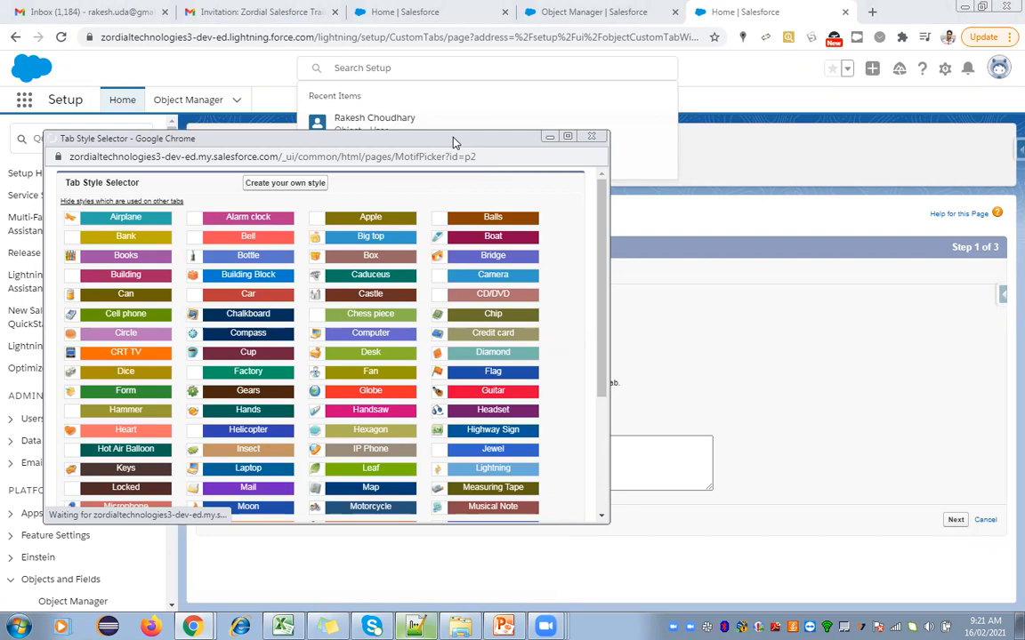
{"action": "left_click", "coordinate": [370, 218]}
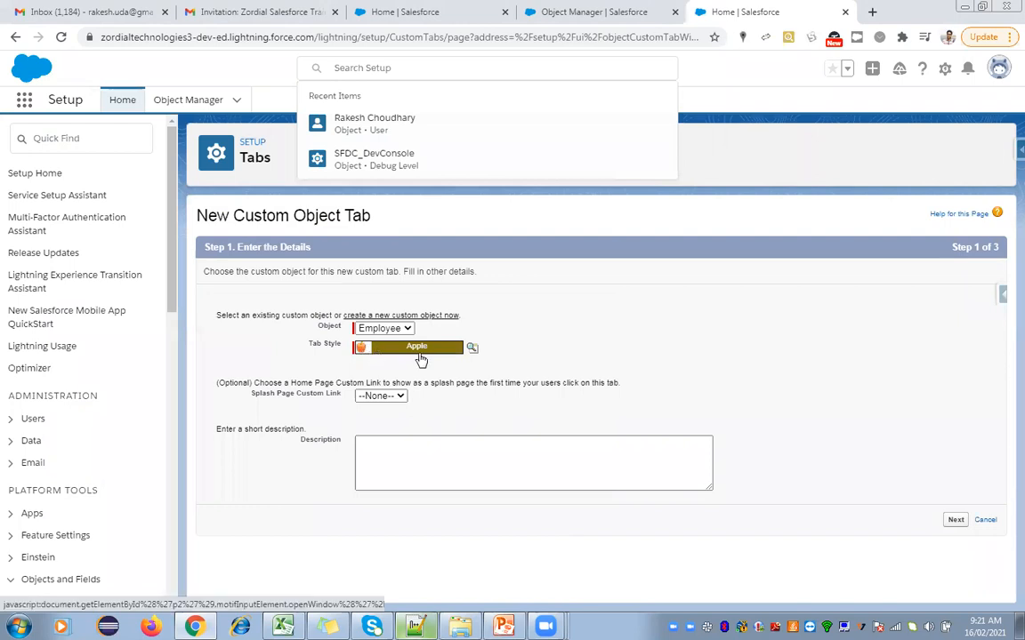
{"action": "left_click", "coordinate": [954, 522]}
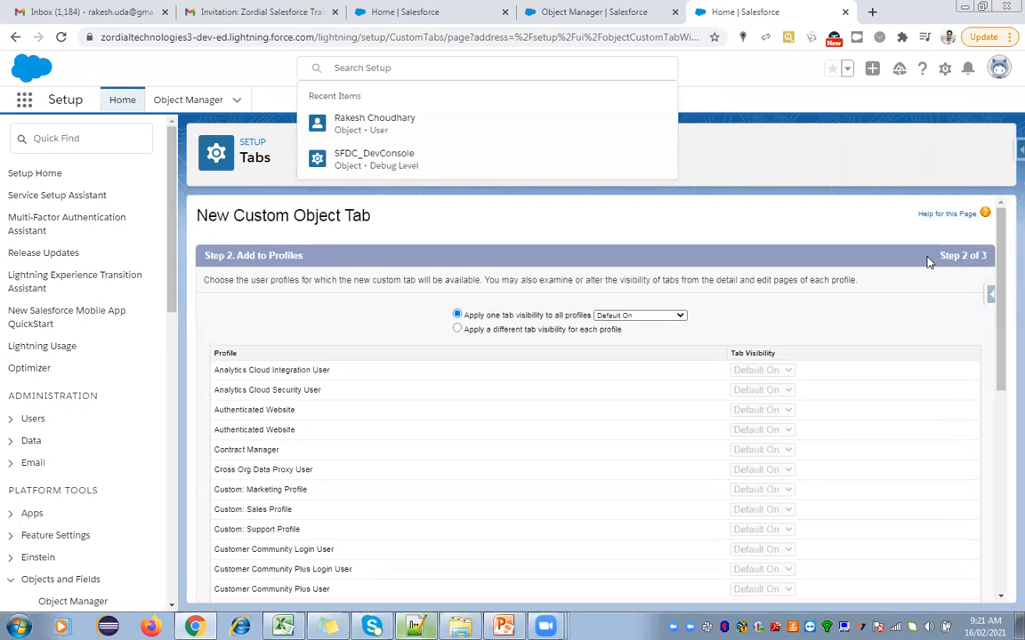
Switch to a different tab visibility for each profile and view the visibility choices for Analytics Cloud Integration User.
{"action": "scroll", "coordinate": [995, 283], "scroll_direction": "down", "scroll_amount": 1}
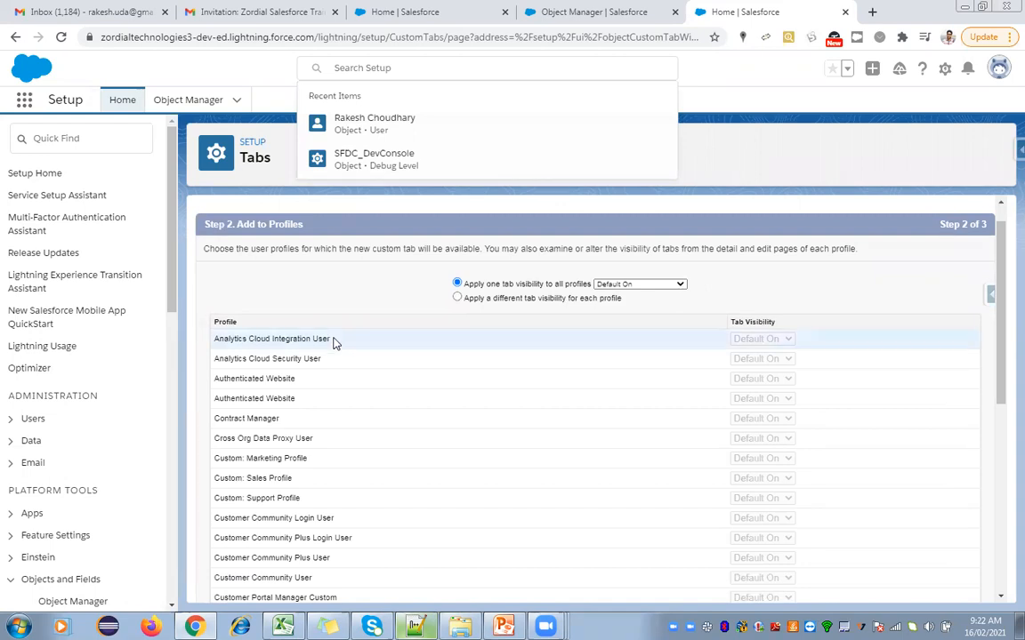
{"action": "left_click_drag", "start_coordinate": [330, 341], "coordinate": [215, 346]}
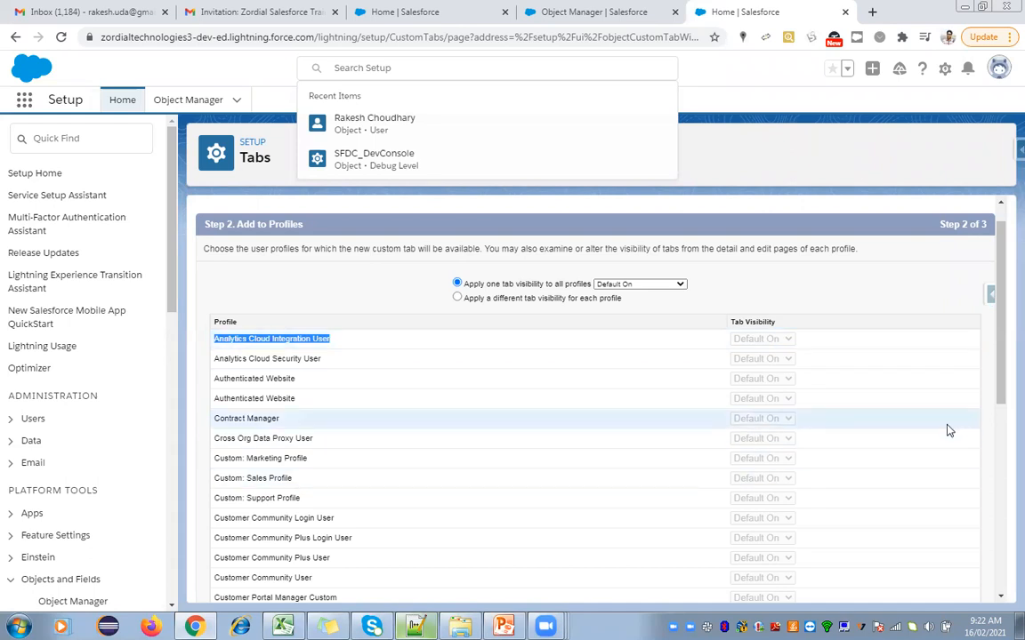
{"action": "left_click_drag", "start_coordinate": [1000, 372], "coordinate": [1002, 345]}
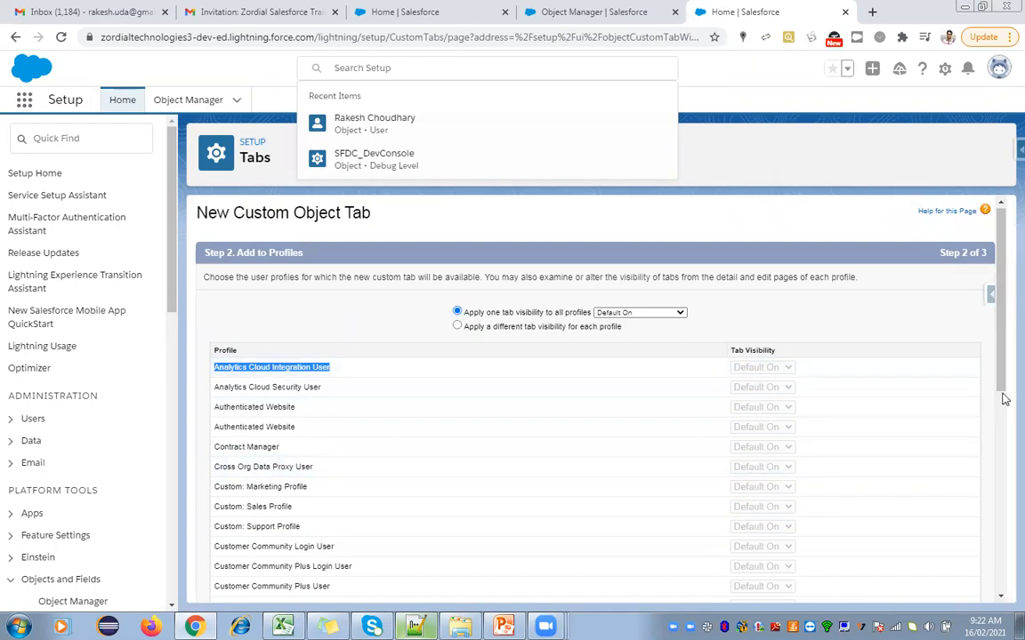
{"action": "scroll", "coordinate": [999, 338], "scroll_direction": "down", "scroll_amount": 1}
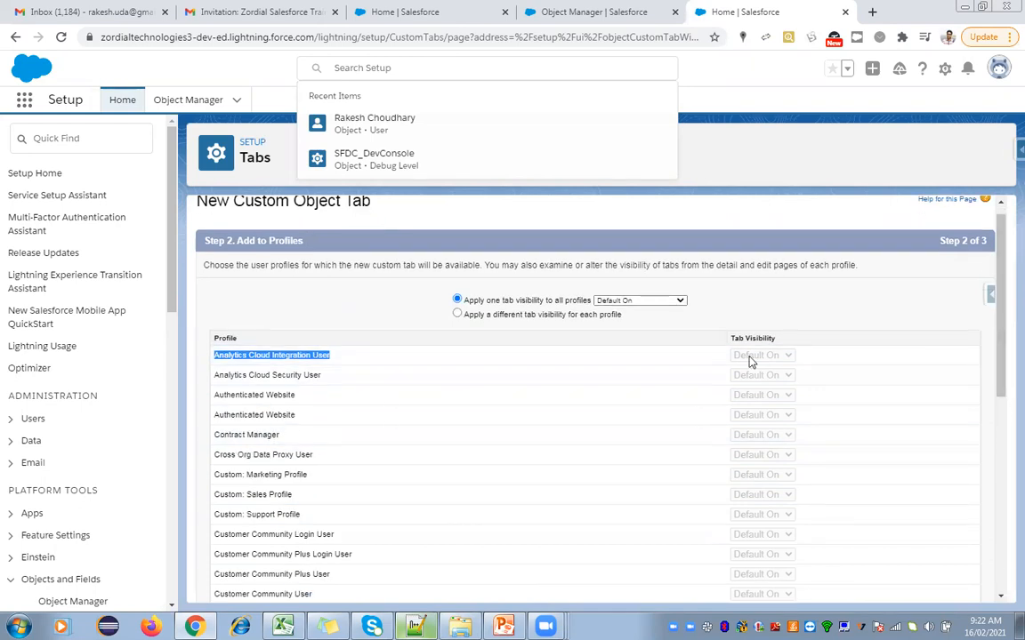
{"action": "left_click", "coordinate": [605, 318]}
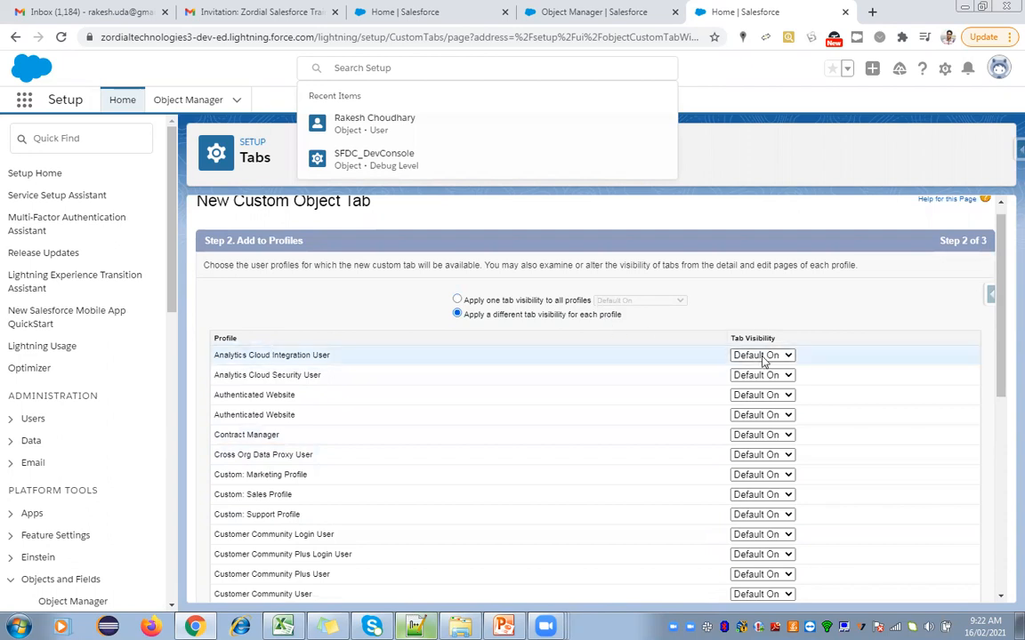
{"action": "left_click", "coordinate": [762, 355]}
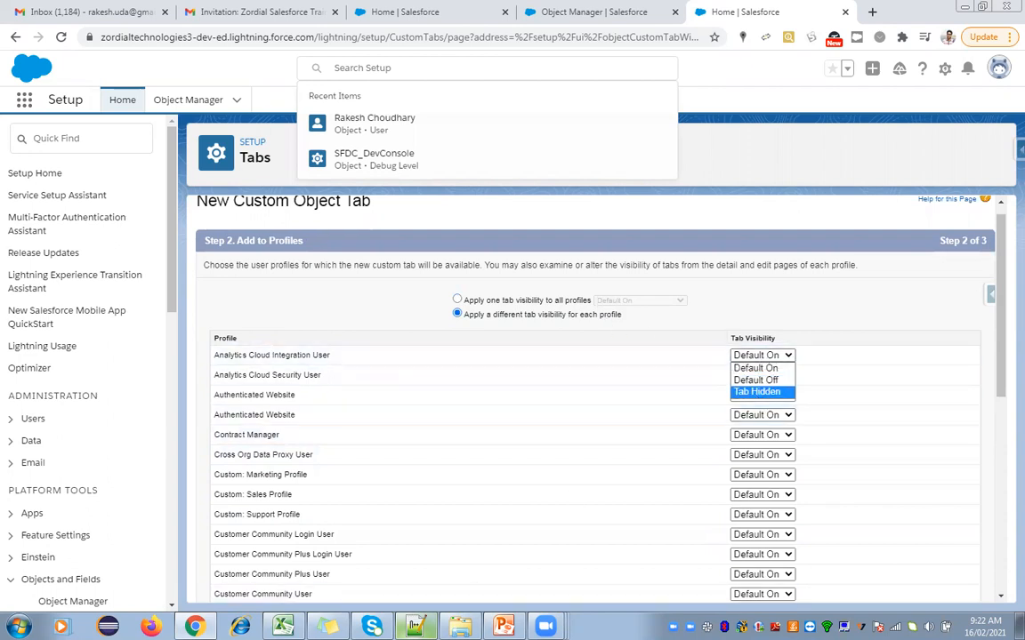
In Notepad++, replace the note's text with three lines: "Default On :", "Default Off:" and "Tab Hidden".
{"action": "key", "text": "alt+Tab"}
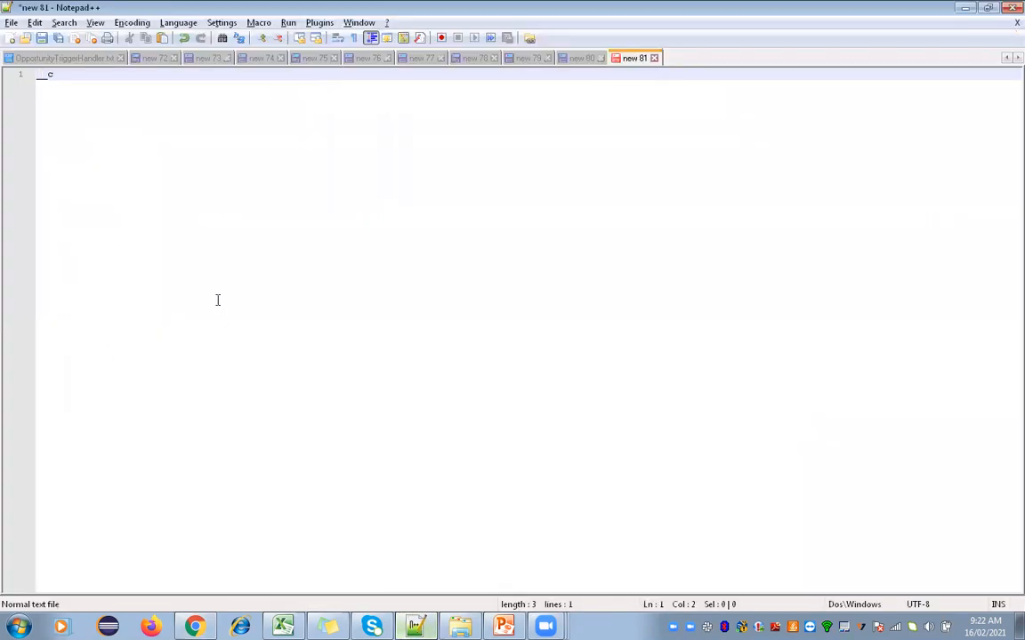
{"action": "key", "text": "ctrl+a"}
{"action": "type", "text": "Default On :"}
{"action": "key", "text": "Return"}
{"action": "type", "text": "Default Off"}
{"action": "key", "text": "Return"}
{"action": "type", "text": "Tab Hifd"}
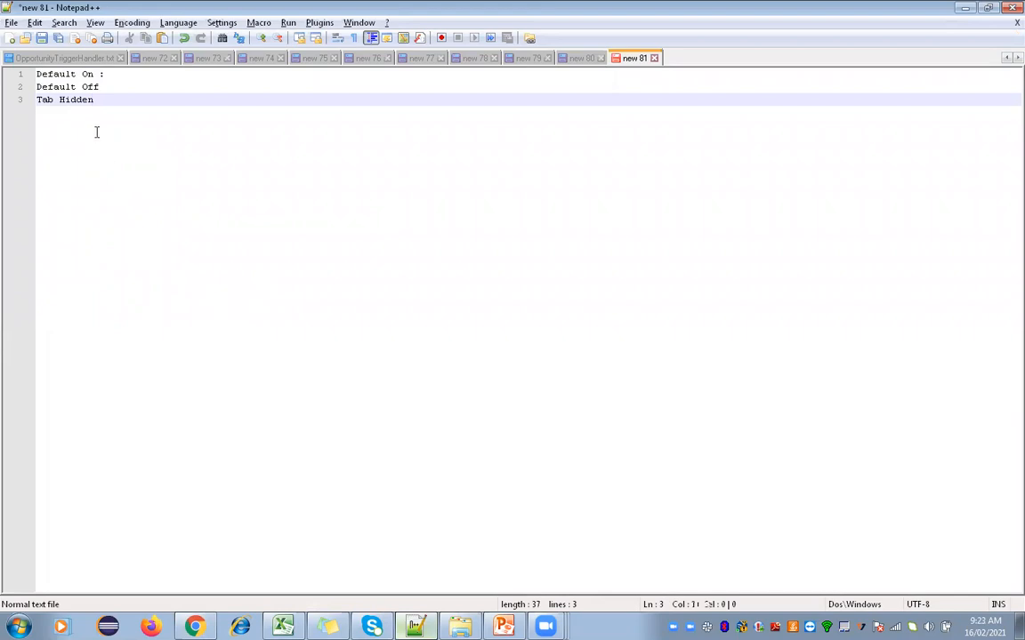
{"action": "left_click_drag", "start_coordinate": [95, 100], "coordinate": [38, 102]}
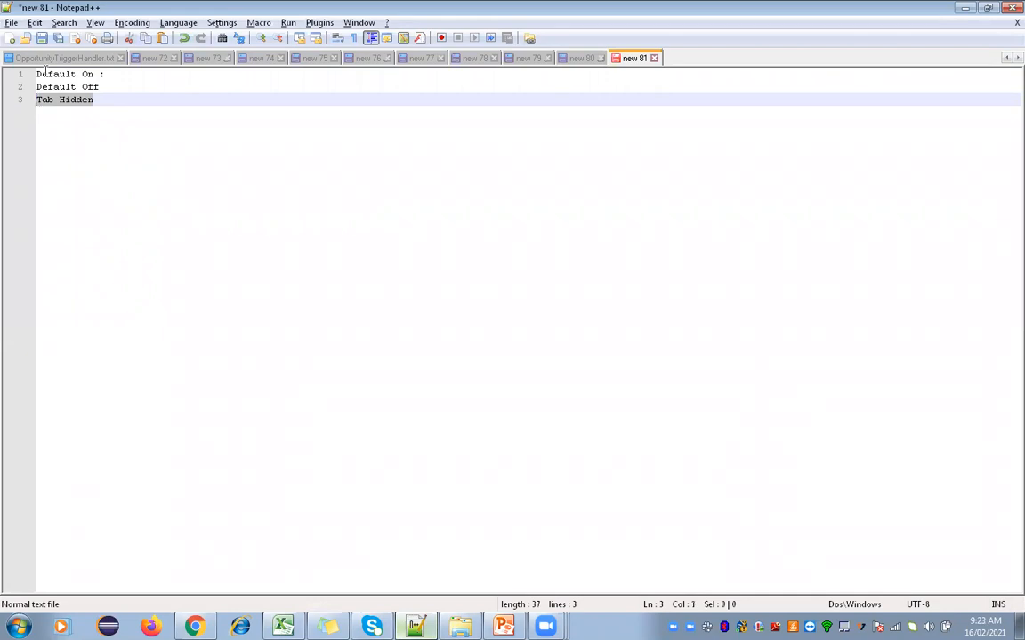
{"action": "left_click", "coordinate": [106, 86]}
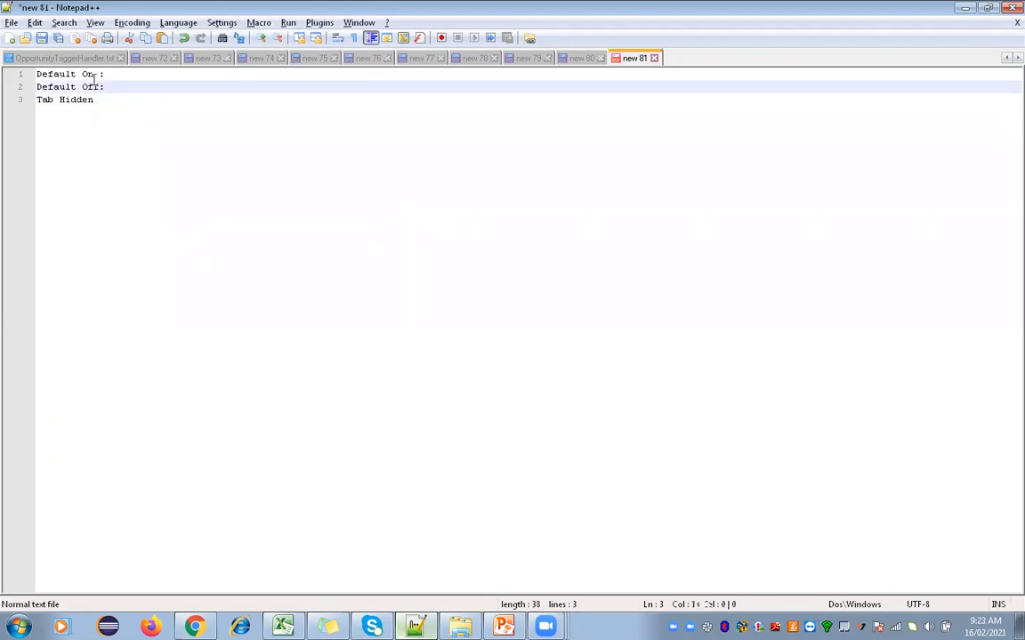
Compare the noted visibility options with the navigation items on the Salesforce Sales home page, and return to the custom tab wizard.
{"action": "left_click", "coordinate": [194, 626]}
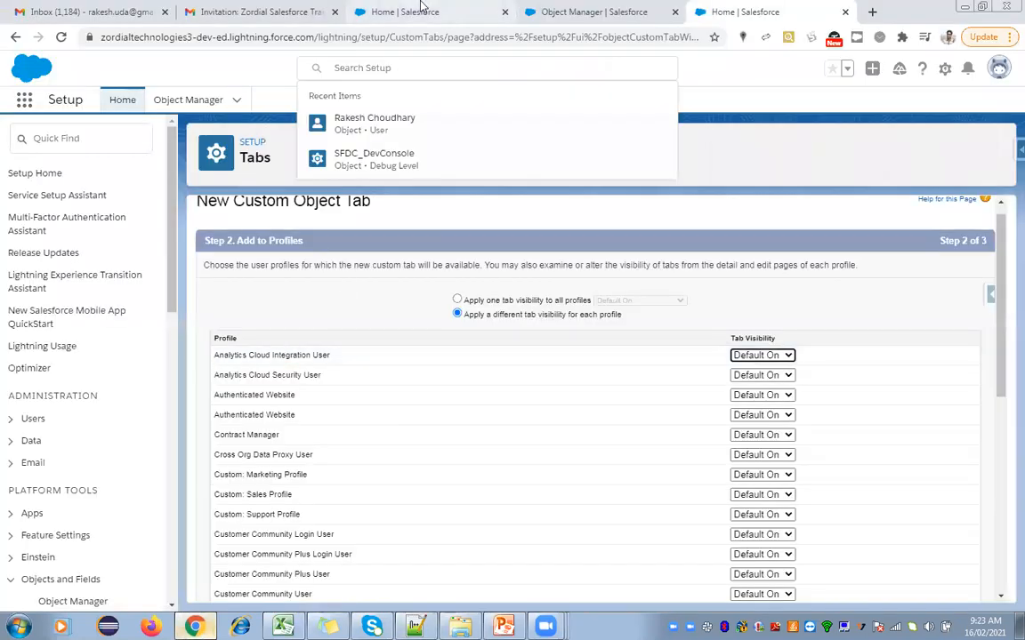
{"action": "left_click", "coordinate": [419, 8]}
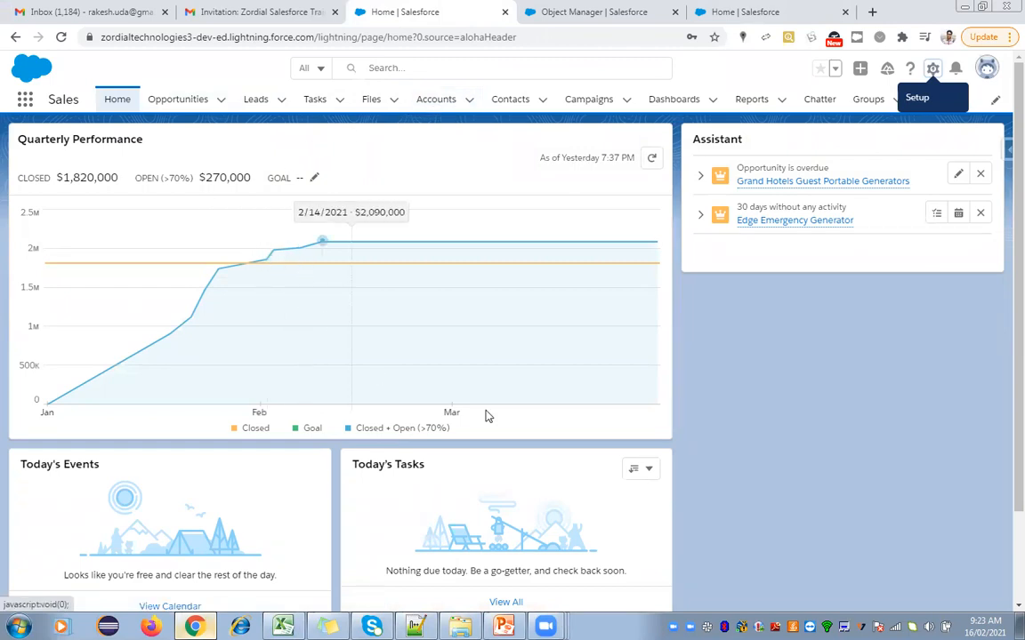
{"action": "key", "text": "alt+Tab"}
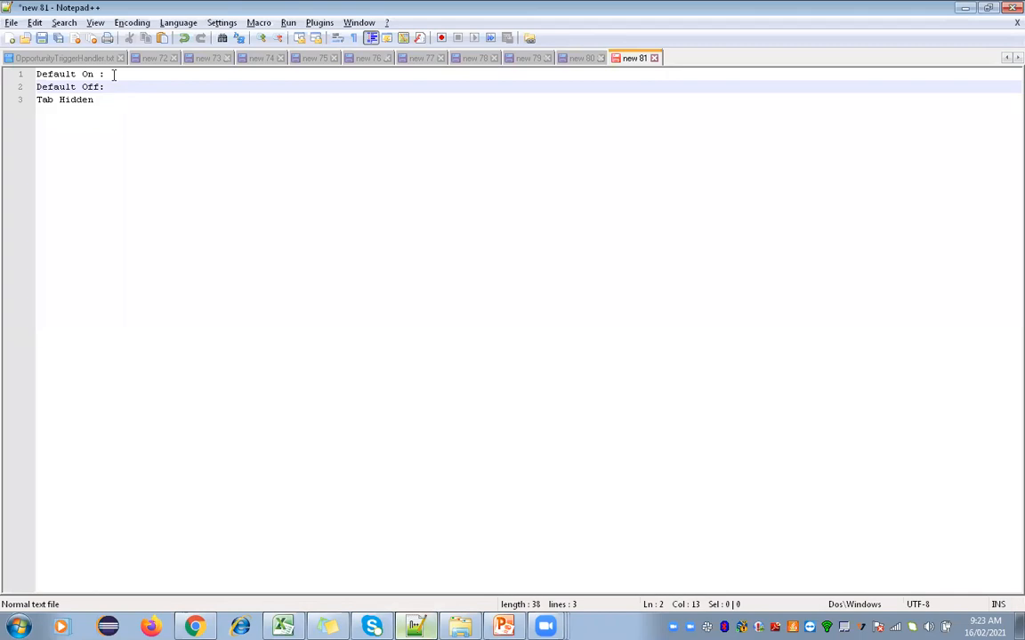
{"action": "key", "text": "alt+Tab"}
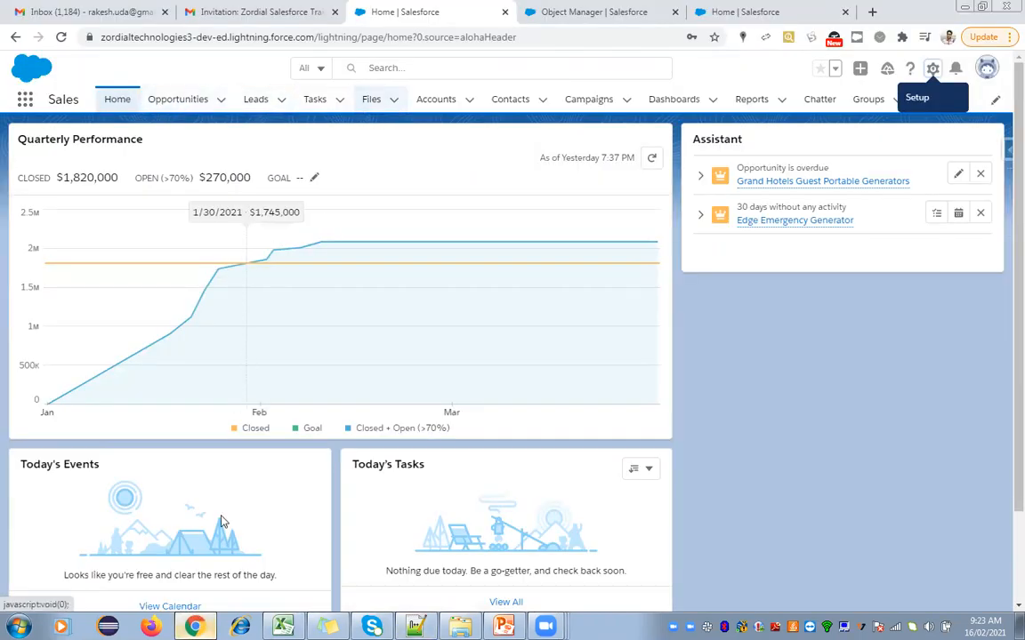
{"action": "key", "text": "alt+Tab"}
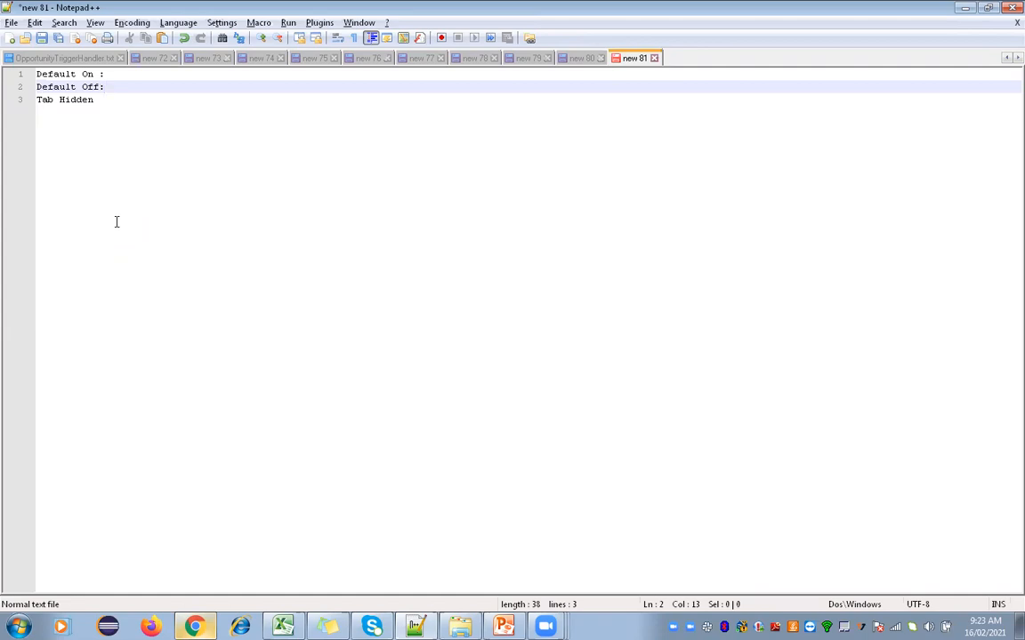
{"action": "left_click", "coordinate": [103, 102]}
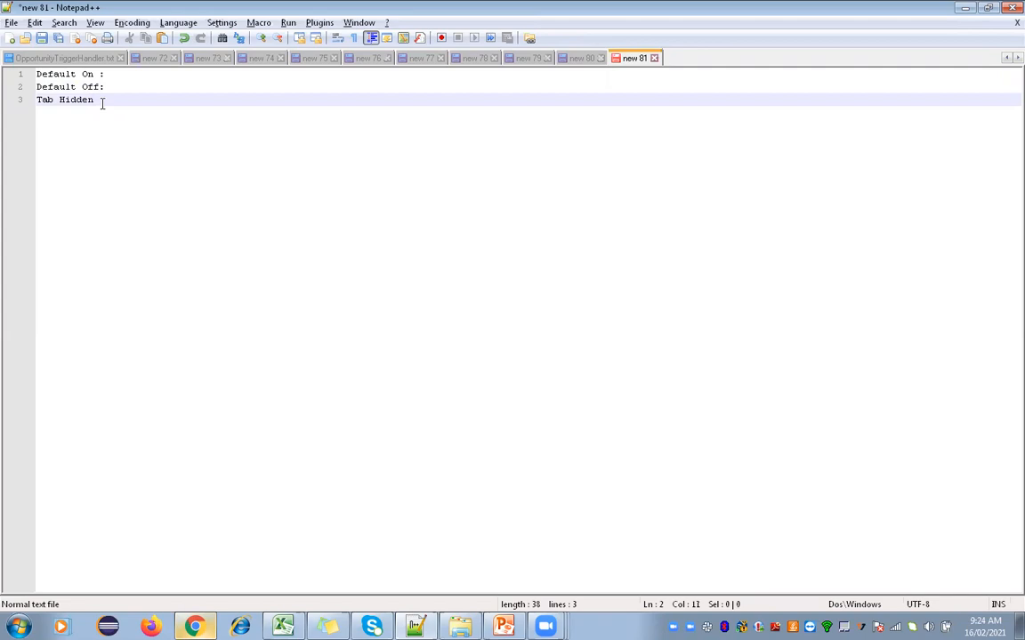
{"action": "left_click", "coordinate": [966, 8]}
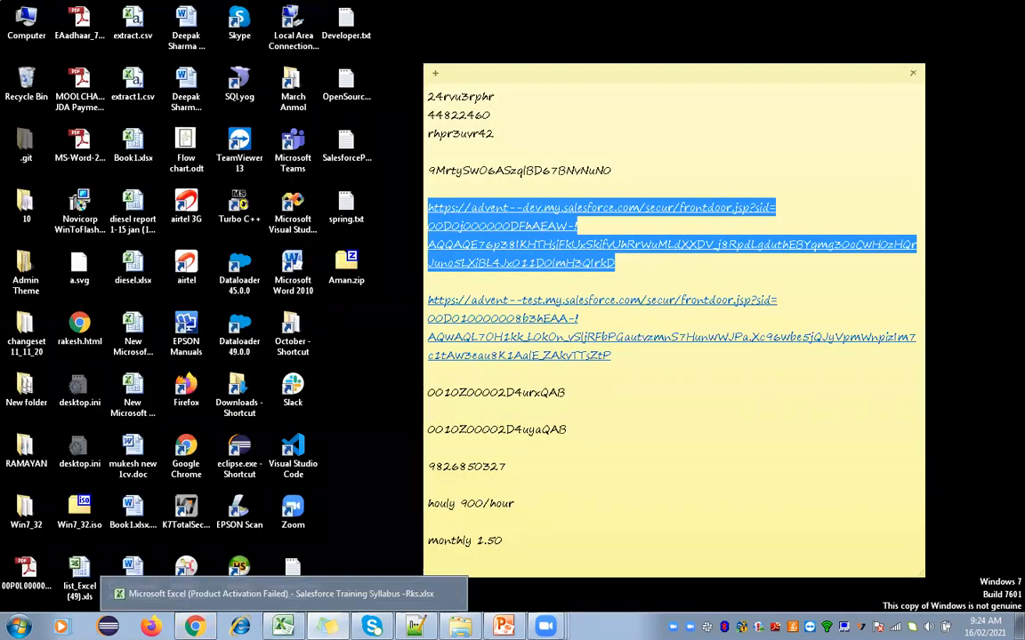
{"action": "left_click", "coordinate": [194, 627]}
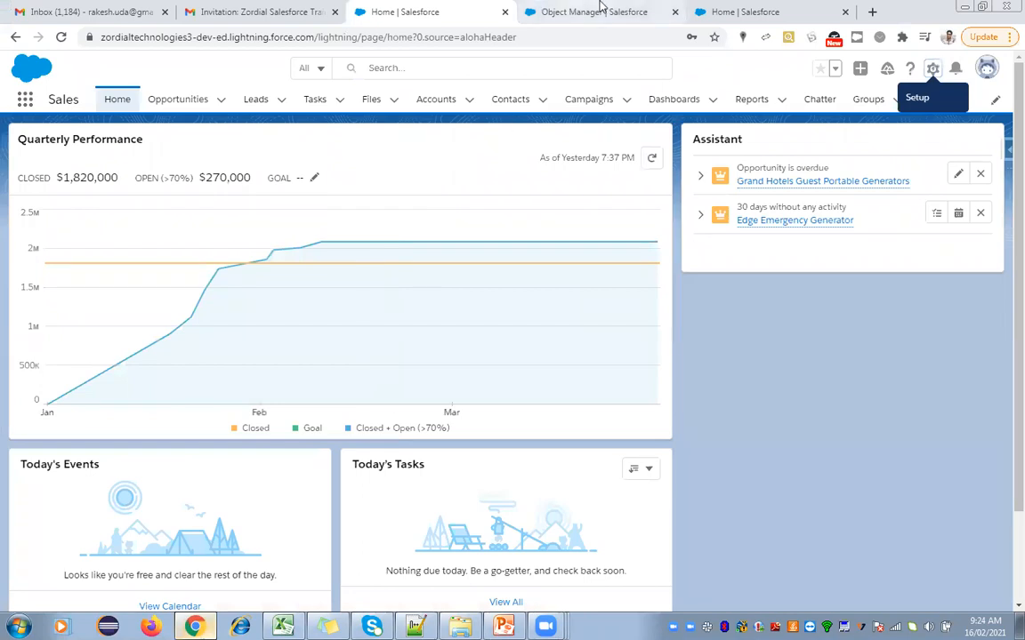
{"action": "left_click", "coordinate": [587, 11]}
{"action": "left_click", "coordinate": [728, 12]}
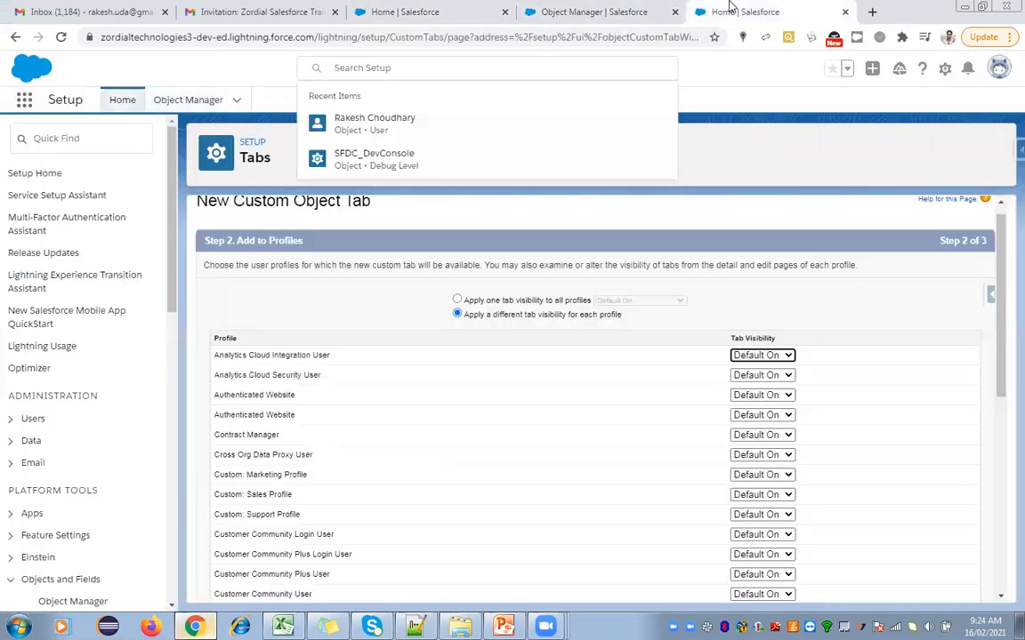
Apply one tab visibility, Default On, to all profiles and proceed to the custom apps settings.
{"action": "left_click", "coordinate": [457, 300]}
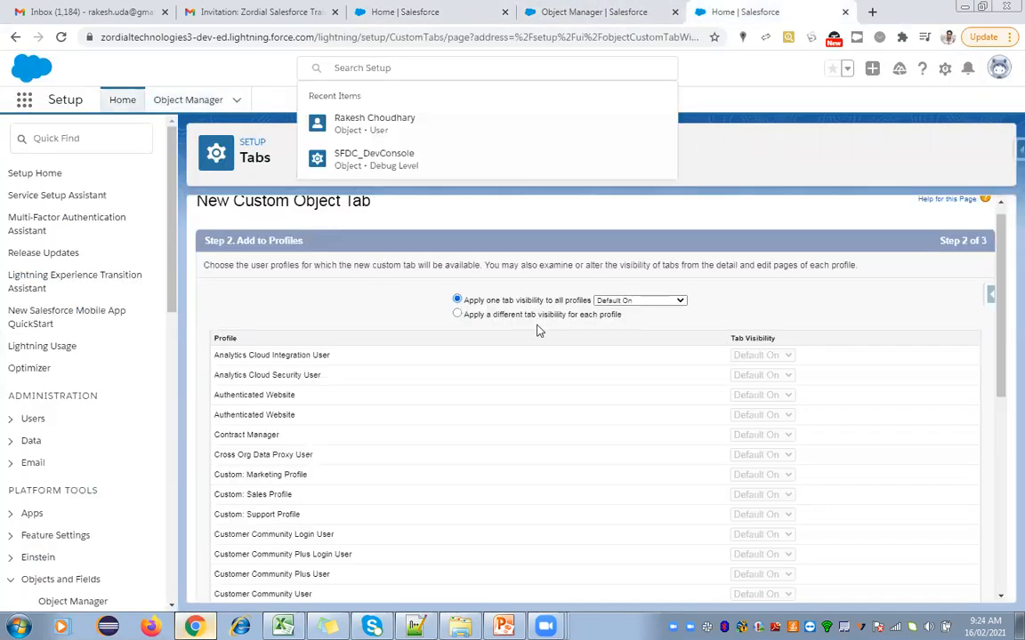
{"action": "left_click_drag", "start_coordinate": [1002, 279], "coordinate": [998, 450]}
{"action": "left_click", "coordinate": [944, 587]}
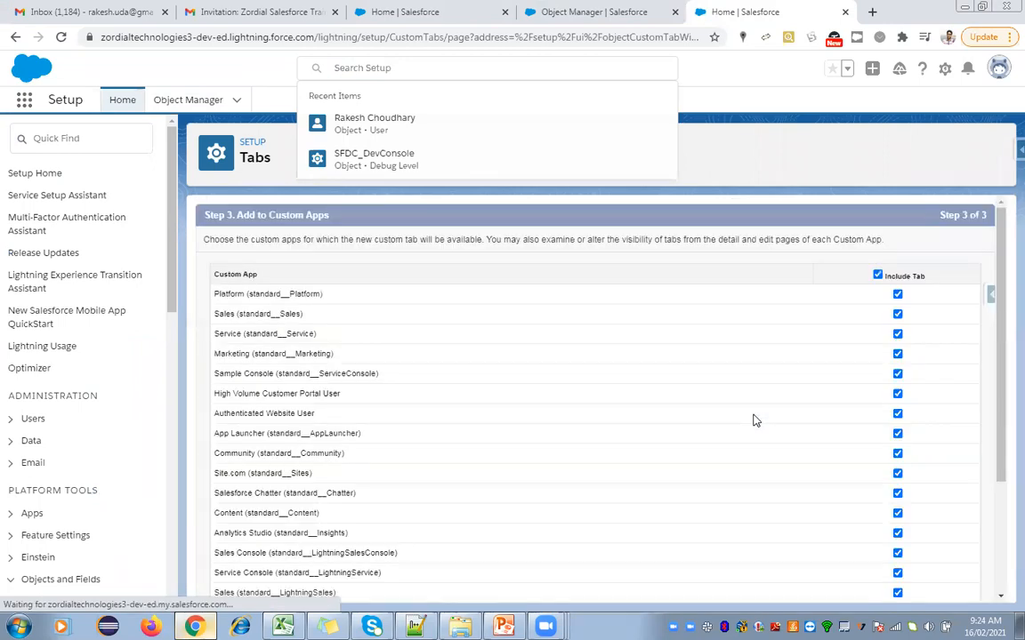
Dismiss the Setup search suggestions and examine which custom apps include the new tab.
{"action": "left_click", "coordinate": [717, 120]}
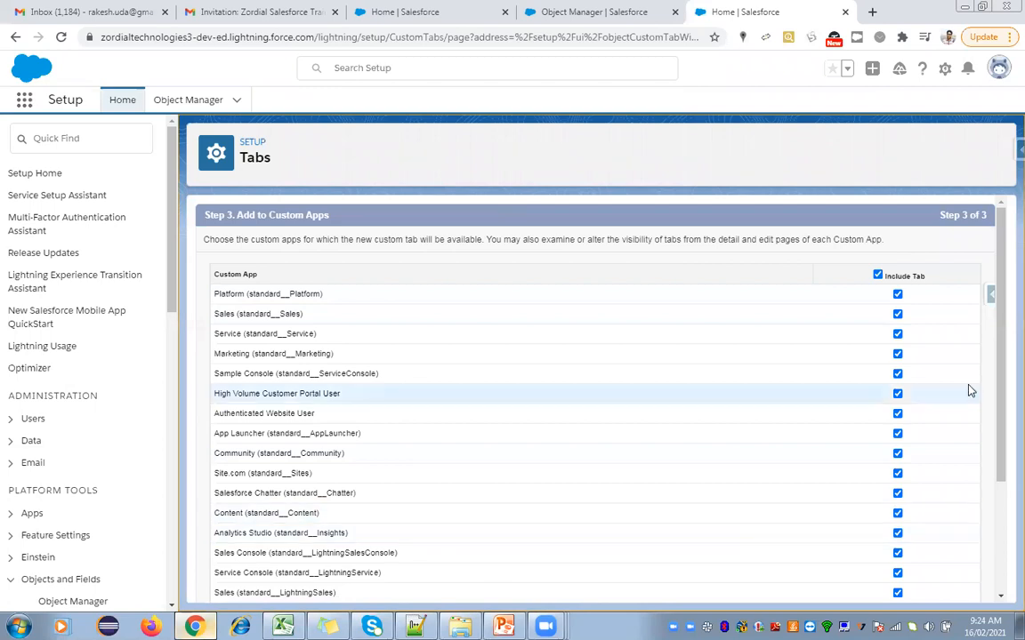
{"action": "left_click_drag", "start_coordinate": [998, 375], "coordinate": [997, 424]}
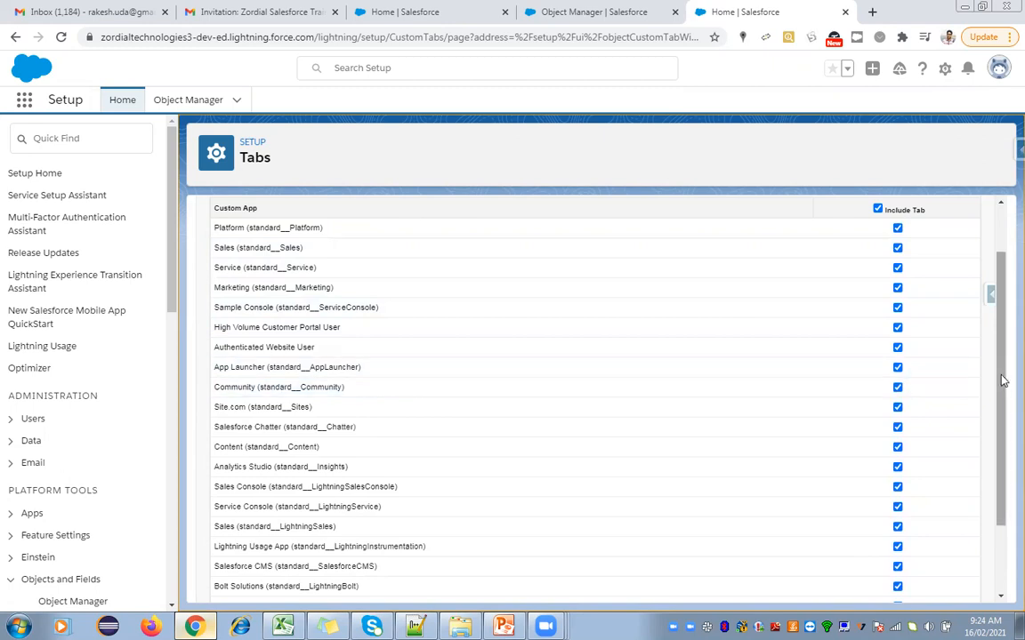
{"action": "left_click_drag", "start_coordinate": [1001, 381], "coordinate": [990, 454]}
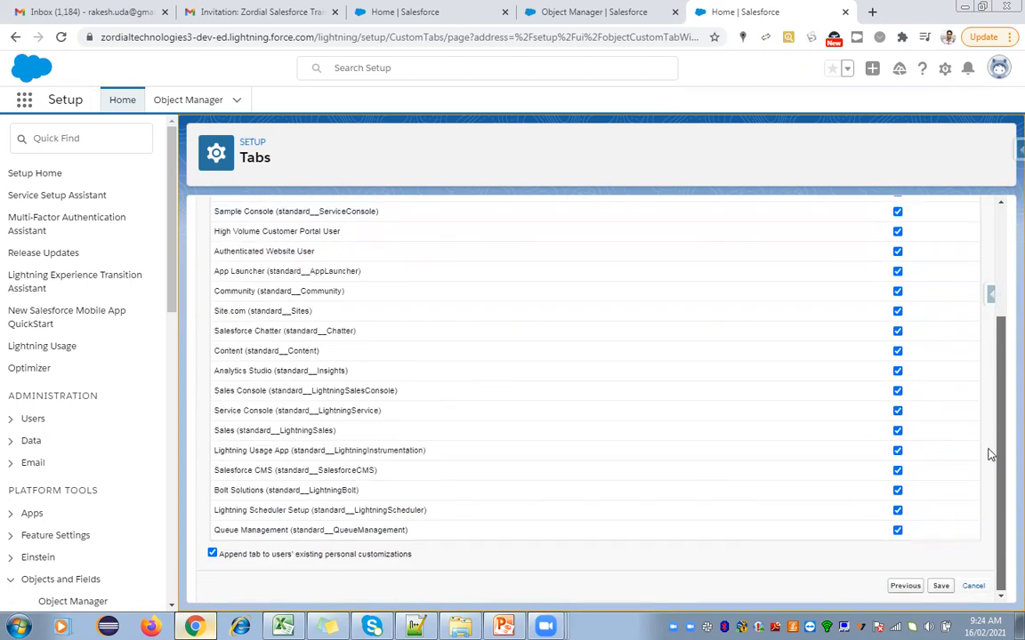
{"action": "scroll", "coordinate": [989, 418], "scroll_direction": "up", "scroll_amount": 3}
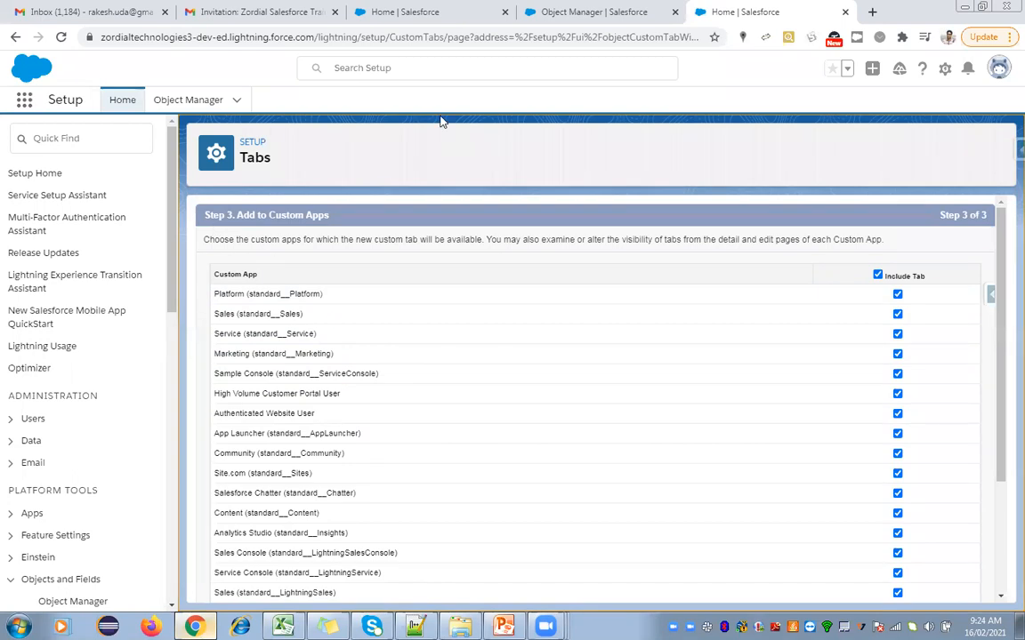
Open Salesforce Classic from the Sales home page in a new browser tab, place it ahead of the Lightning tabs, and view its app list.
{"action": "left_click", "coordinate": [501, 23]}
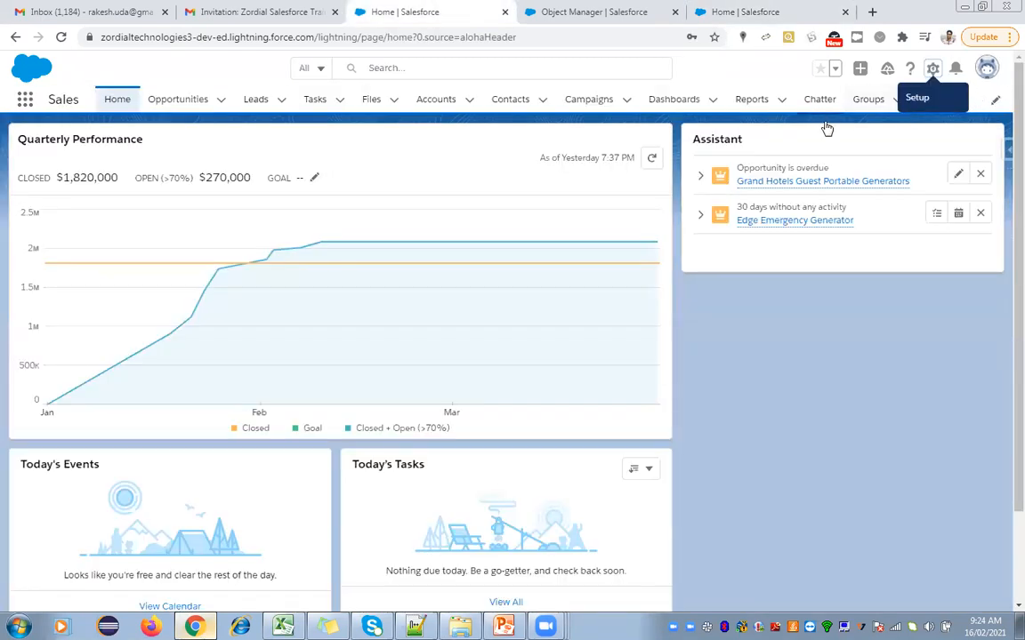
{"action": "left_click", "coordinate": [986, 73]}
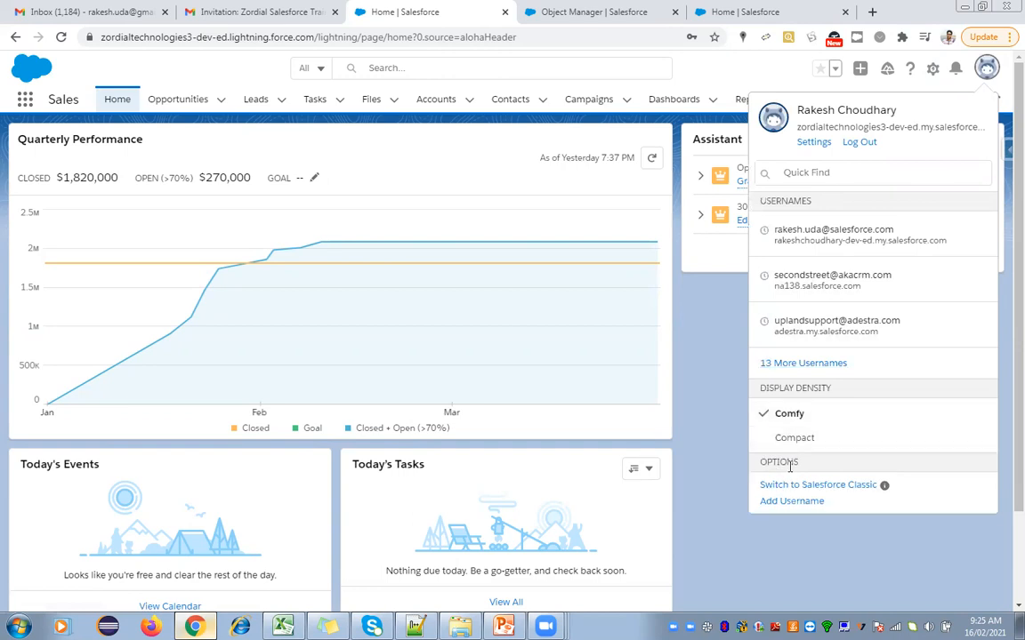
{"action": "right_click", "coordinate": [788, 487]}
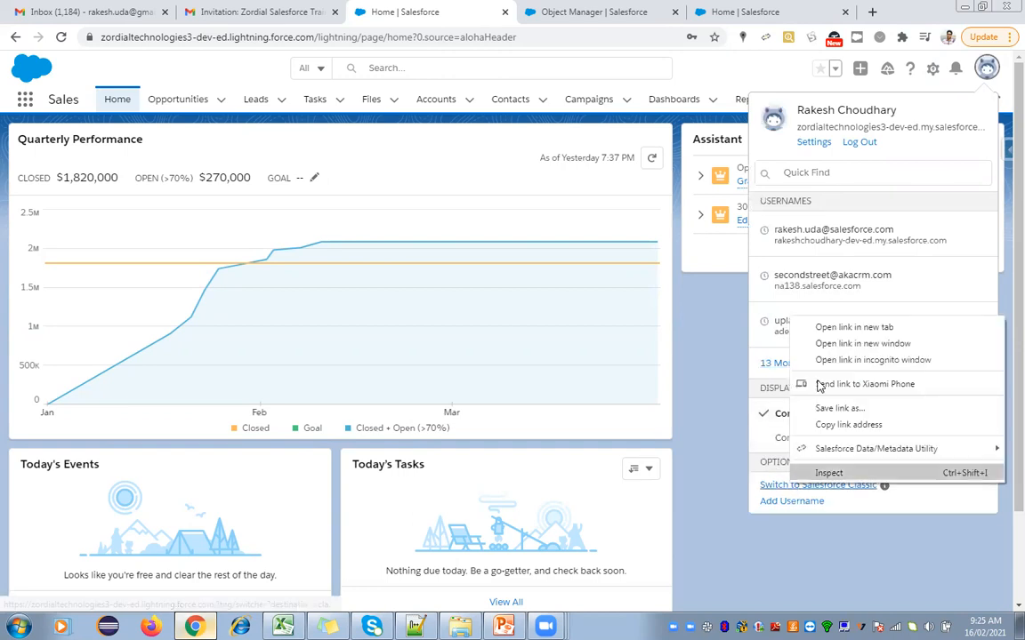
{"action": "left_click", "coordinate": [825, 330]}
{"action": "left_click", "coordinate": [469, 9]}
{"action": "left_click_drag", "start_coordinate": [470, 7], "coordinate": [371, 7]}
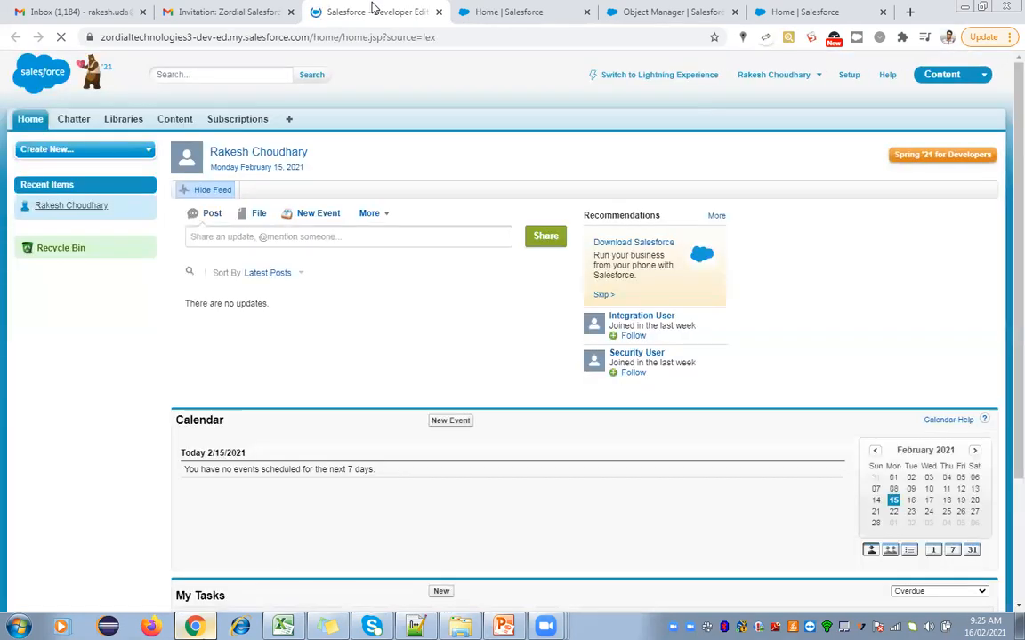
{"action": "left_click", "coordinate": [985, 77]}
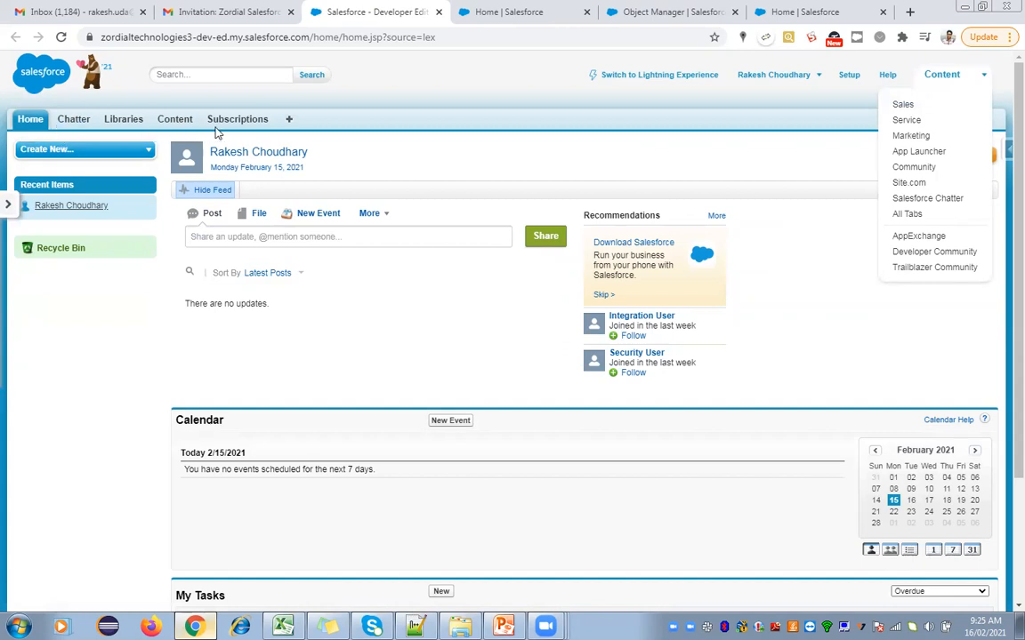
Switch Salesforce Classic to the Sales app, view the other apps, and compare with the Lightning apps found by searching for "sale".
{"action": "left_click", "coordinate": [900, 105]}
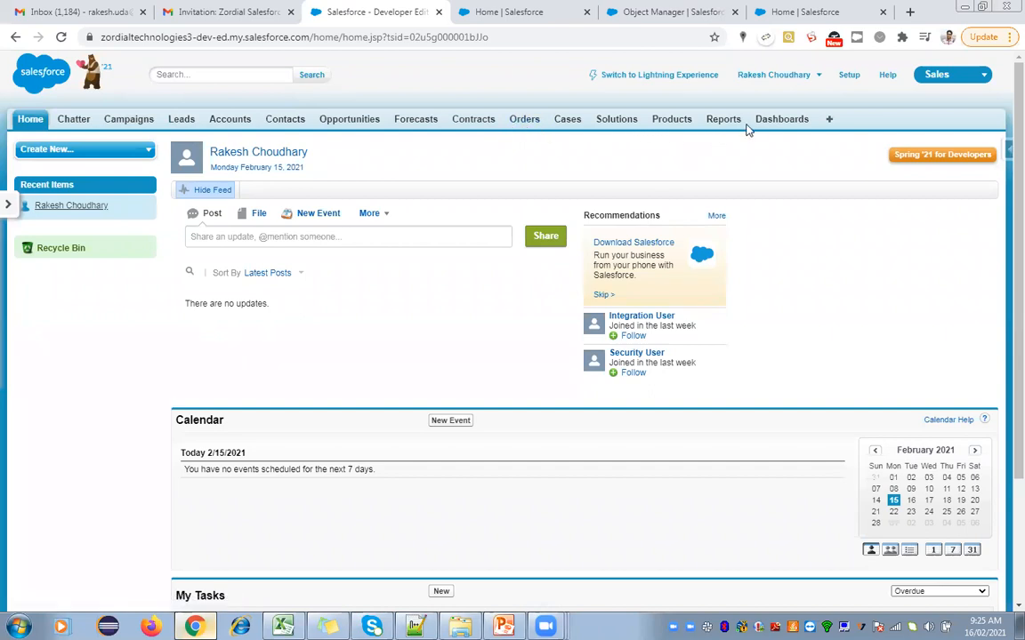
{"action": "left_click", "coordinate": [965, 80]}
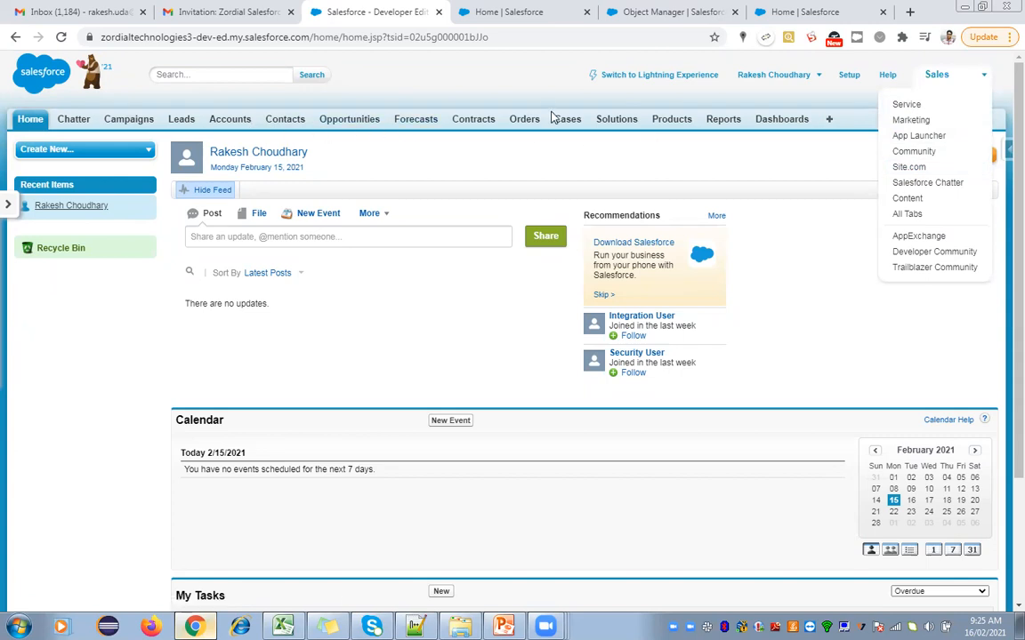
{"action": "left_click", "coordinate": [502, 13]}
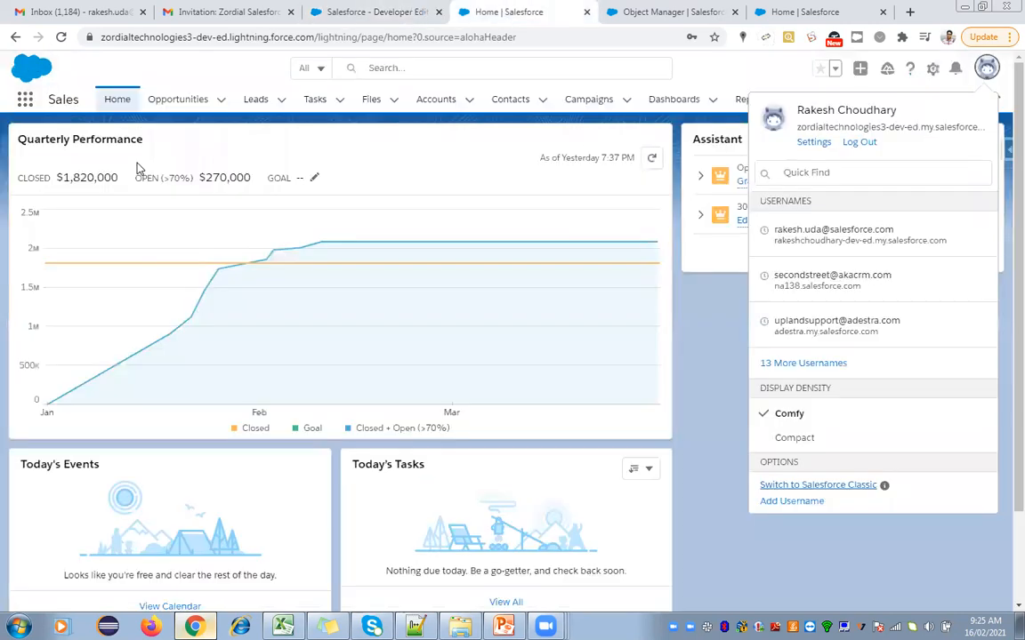
{"action": "left_click", "coordinate": [24, 105]}
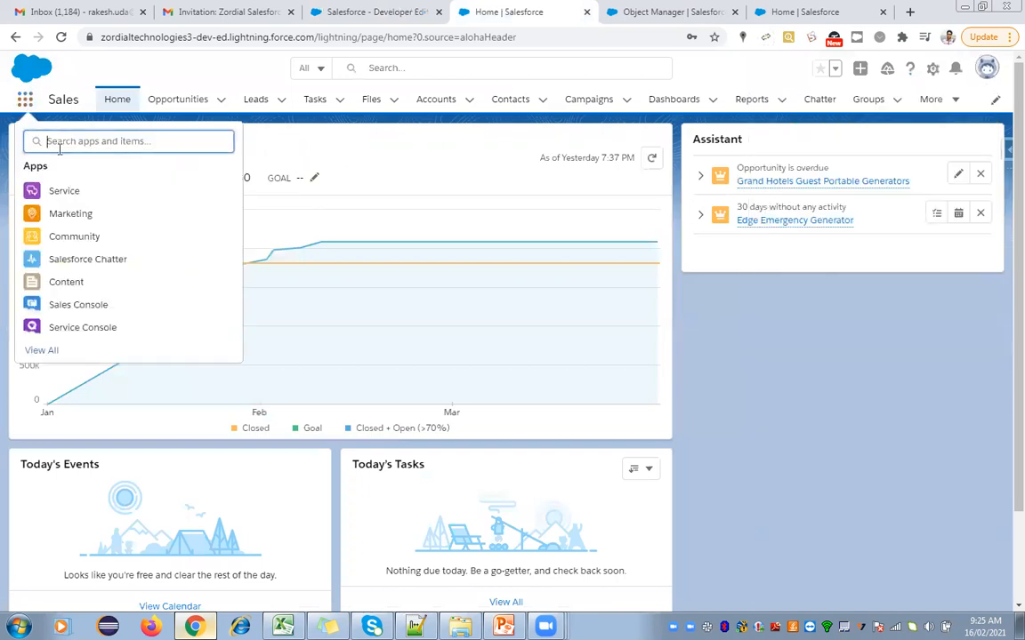
{"action": "type", "text": "sale"}
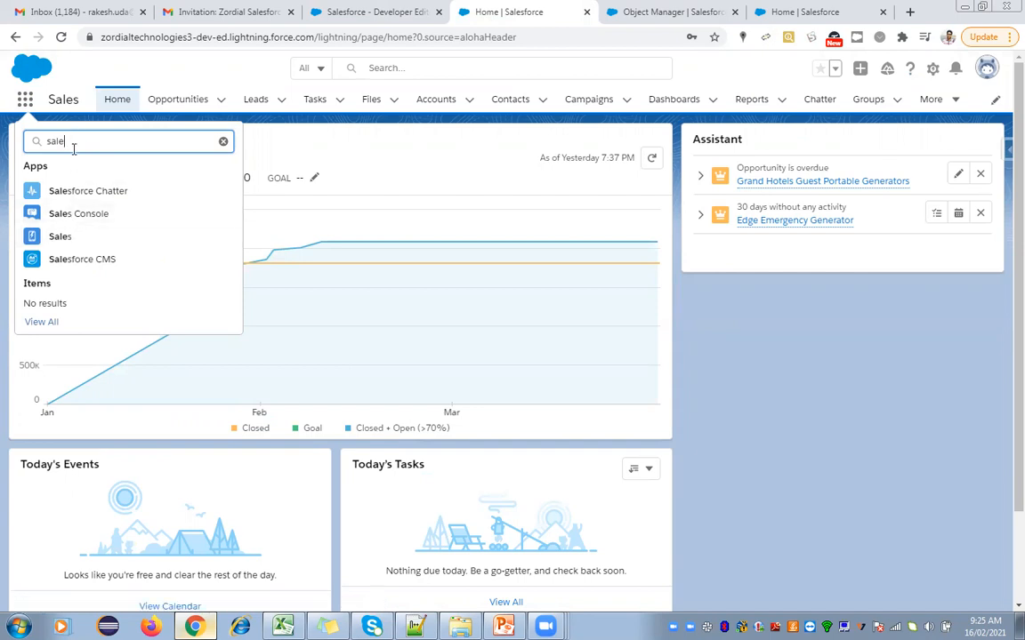
{"action": "left_click", "coordinate": [149, 71]}
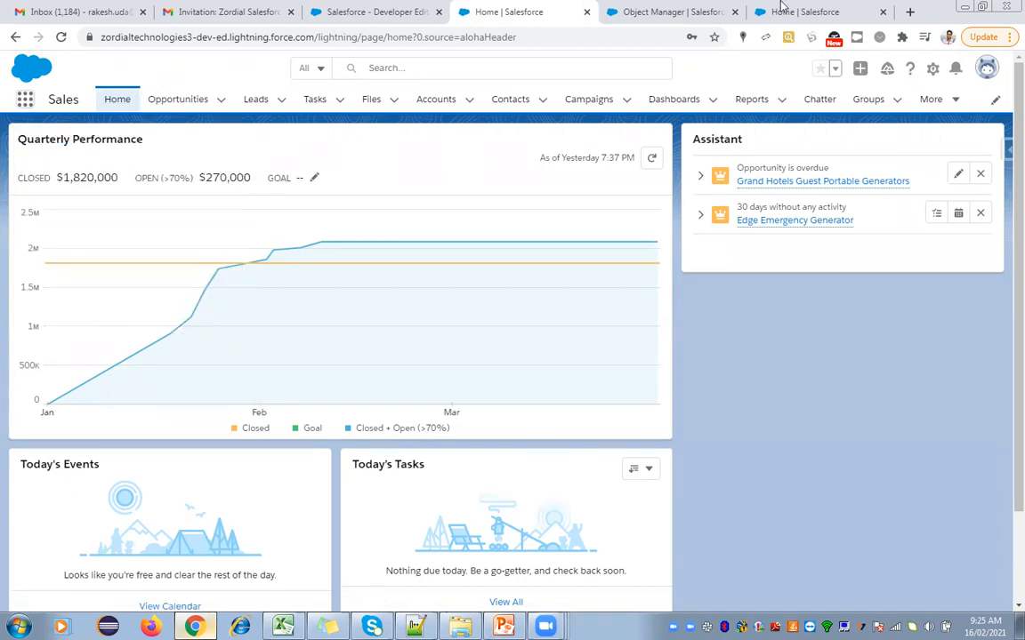
Return to the custom tab wizard and save the Employee tab with all custom apps included.
{"action": "left_click", "coordinate": [692, 10]}
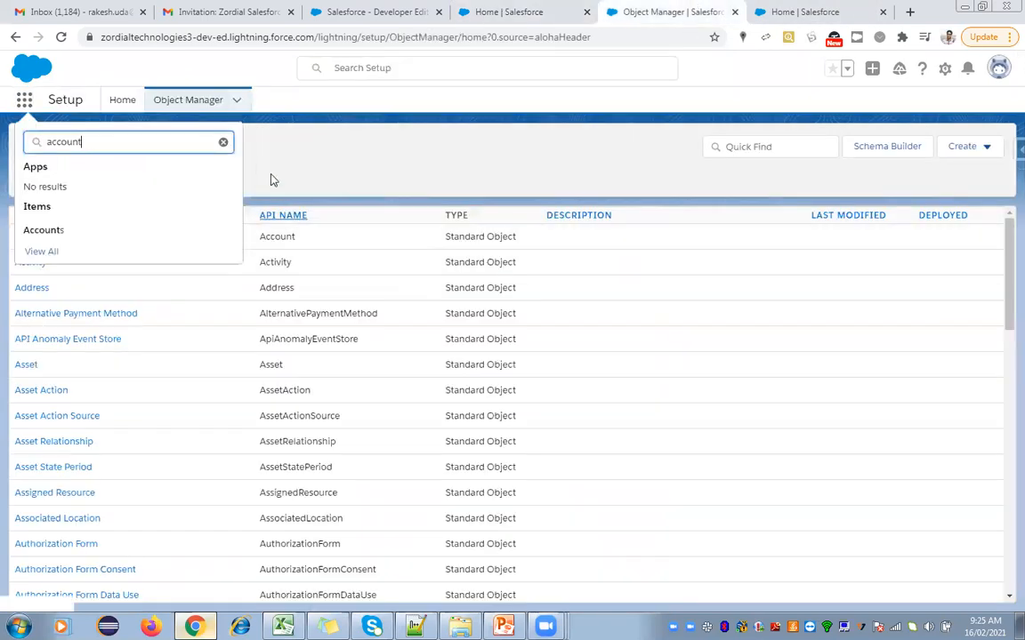
{"action": "left_click", "coordinate": [767, 10]}
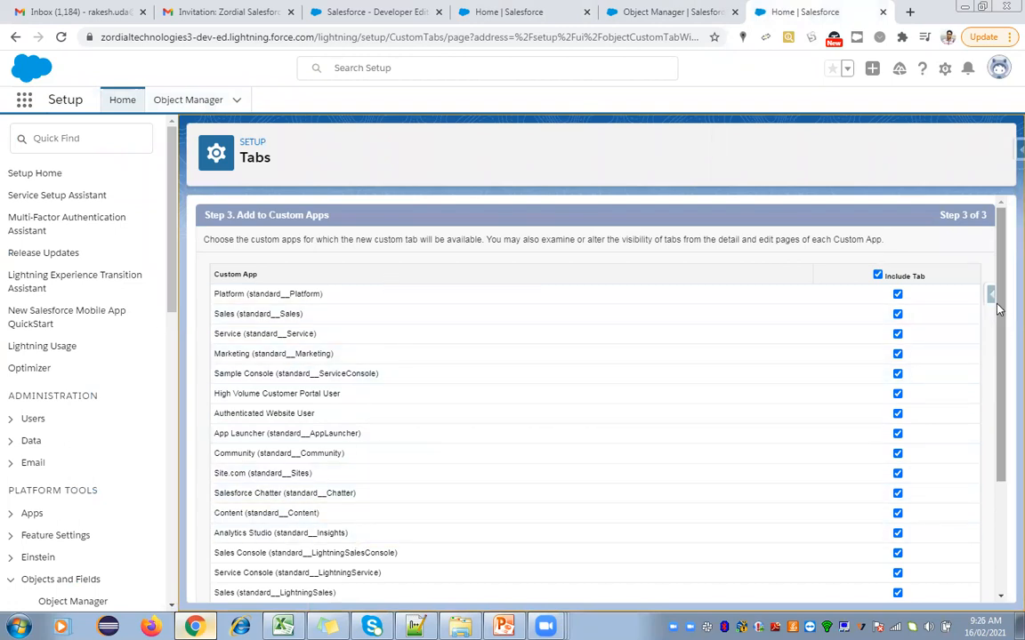
{"action": "scroll", "coordinate": [990, 297], "scroll_direction": "down", "scroll_amount": 3}
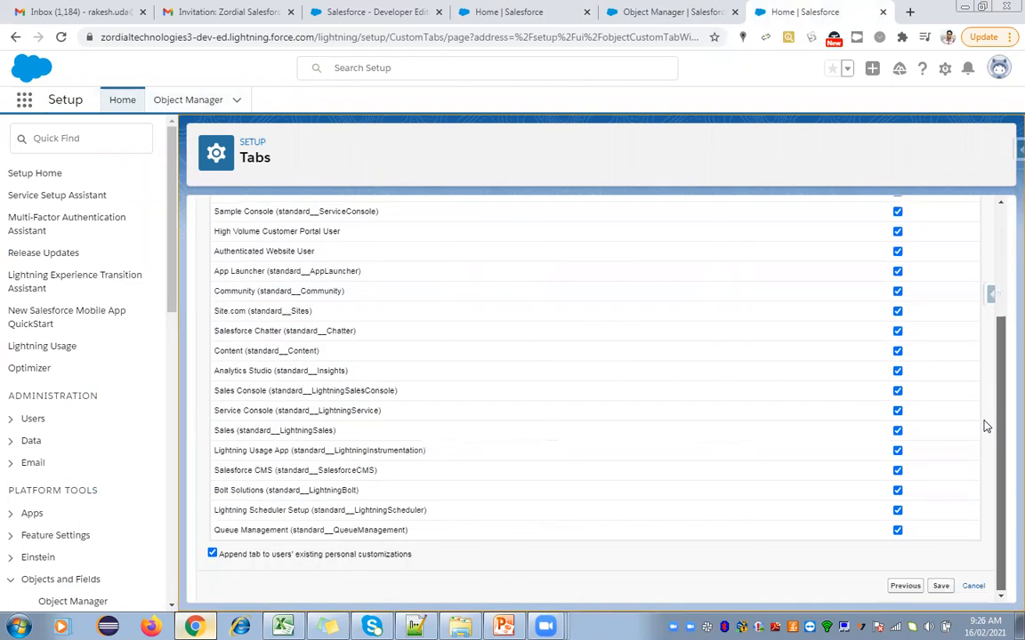
{"action": "left_click", "coordinate": [940, 586]}
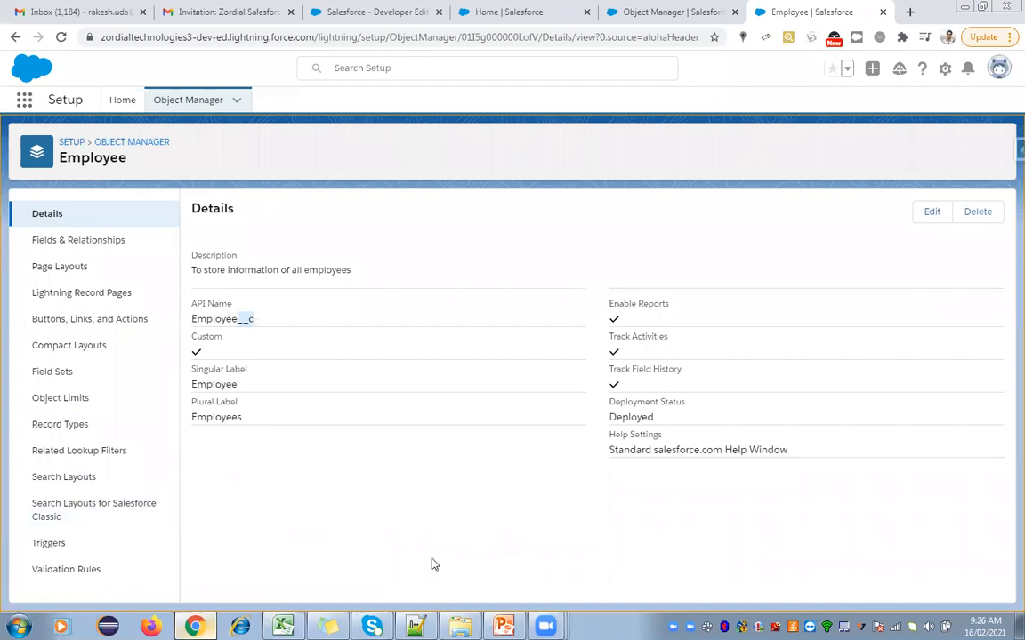
View the Employee object's fields and relationships, and present the Standard Fields slide in PowerPoint.
{"action": "left_click", "coordinate": [61, 242]}
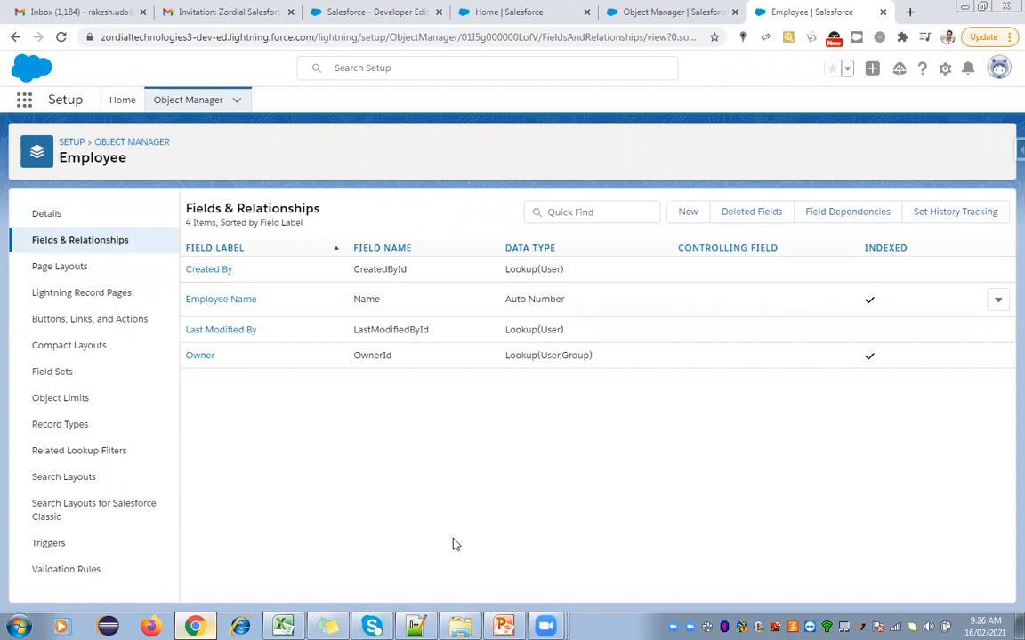
{"action": "left_click", "coordinate": [504, 627]}
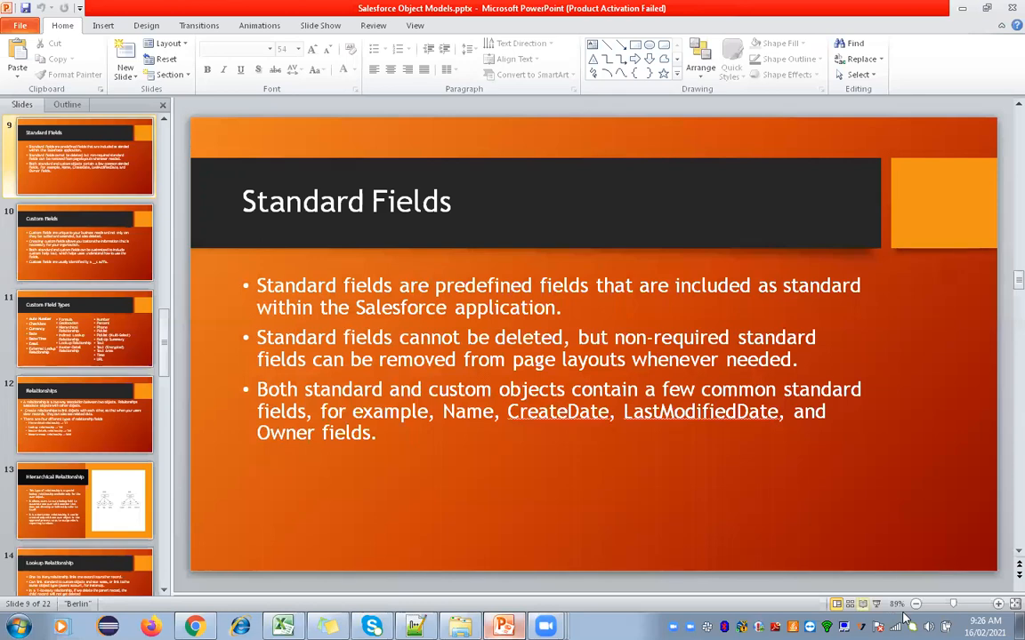
{"action": "left_click", "coordinate": [875, 604]}
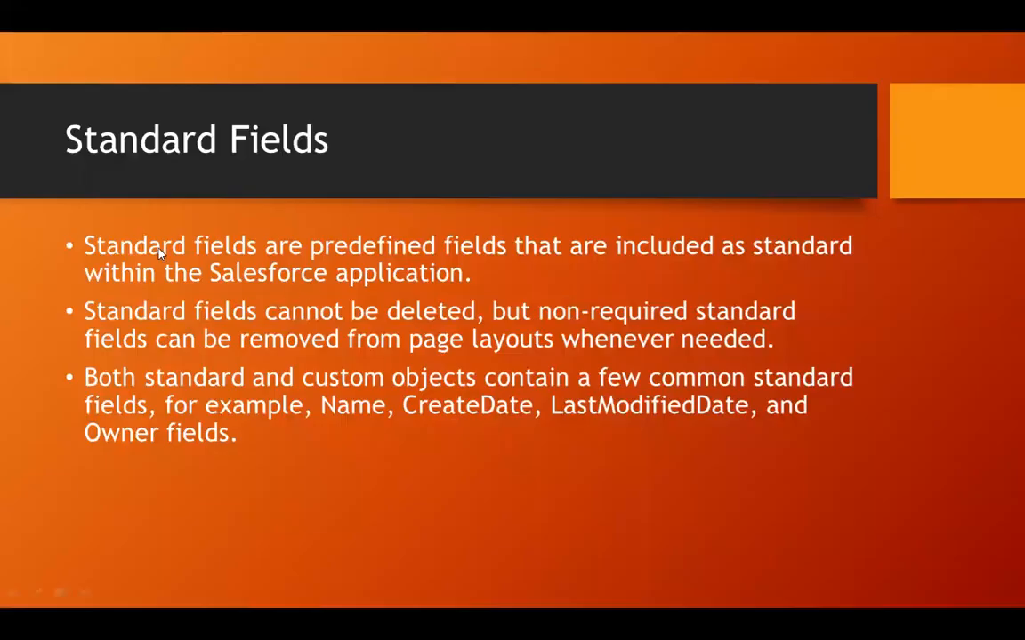
{"action": "key", "text": "Right"}
{"action": "key", "text": "Left"}
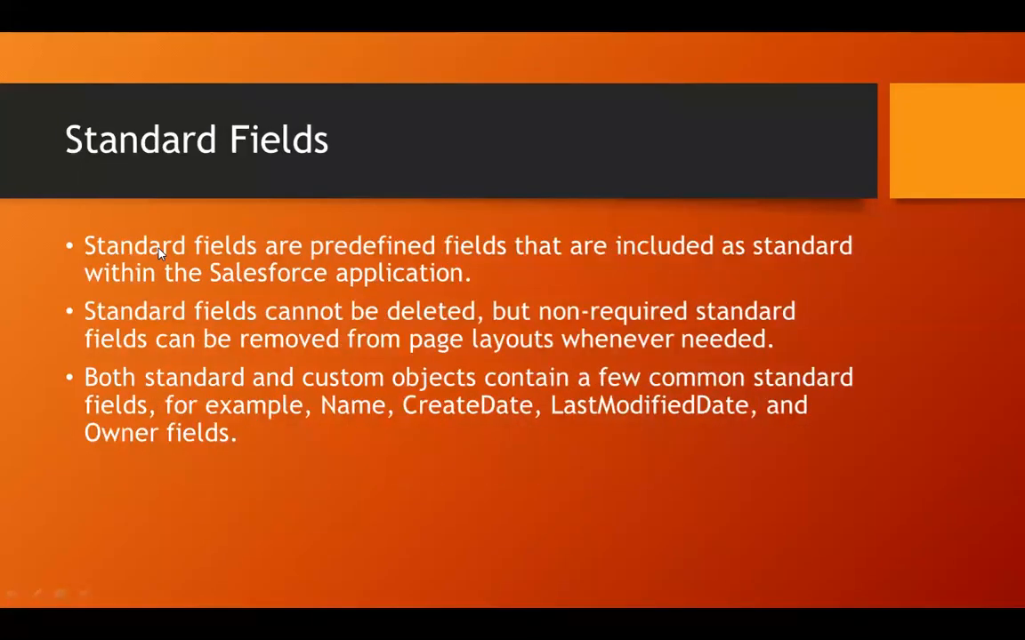
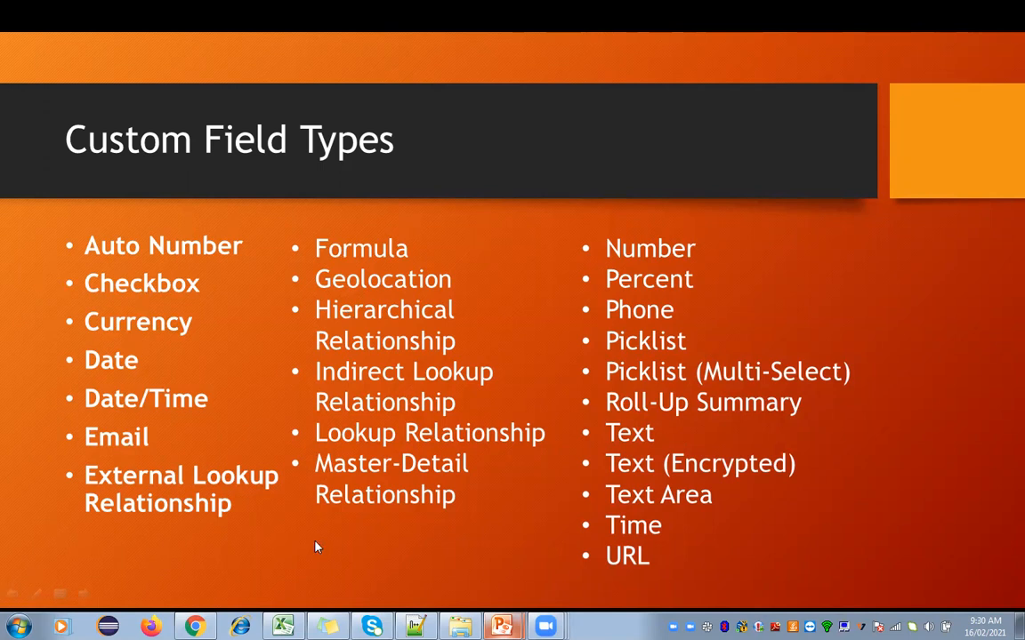
Switch back to Salesforce in Chrome and start a new custom field of type Text on the Employee object.
{"action": "mouse_move", "coordinate": [194, 627]}
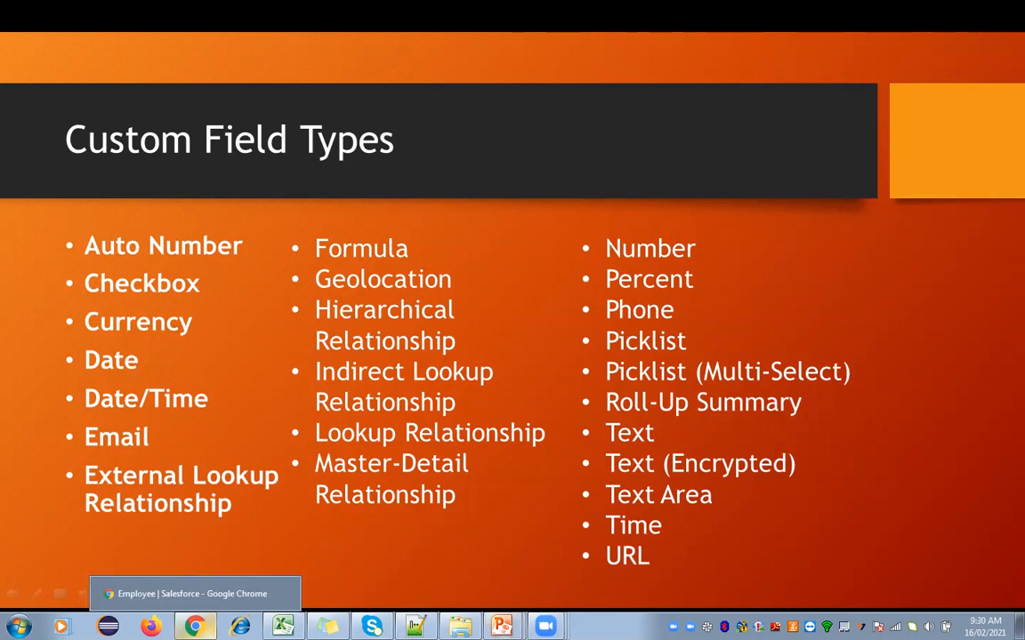
{"action": "left_click", "coordinate": [195, 628]}
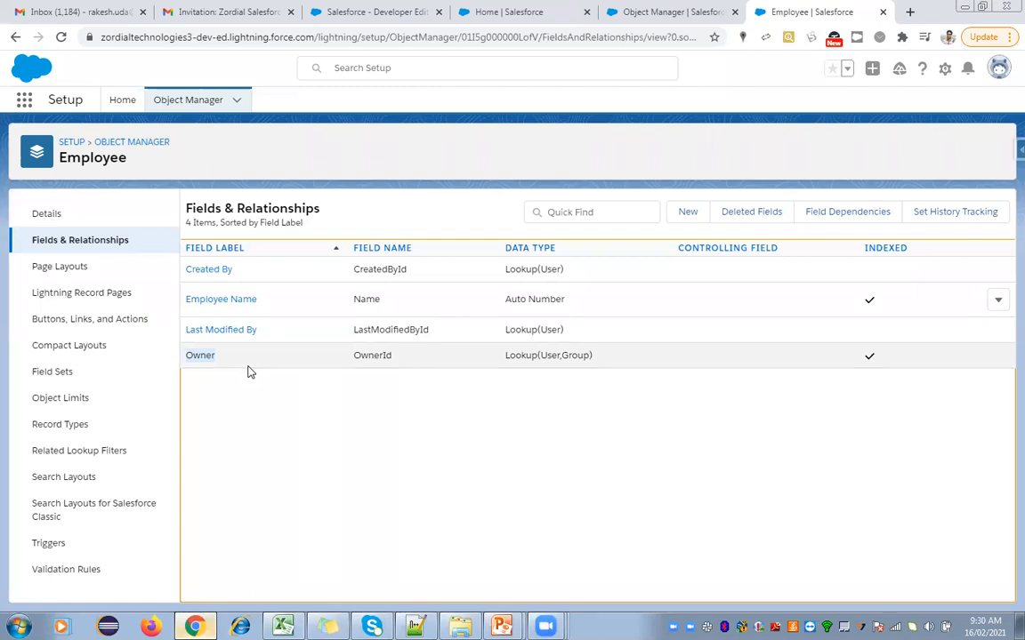
{"action": "left_click", "coordinate": [679, 216]}
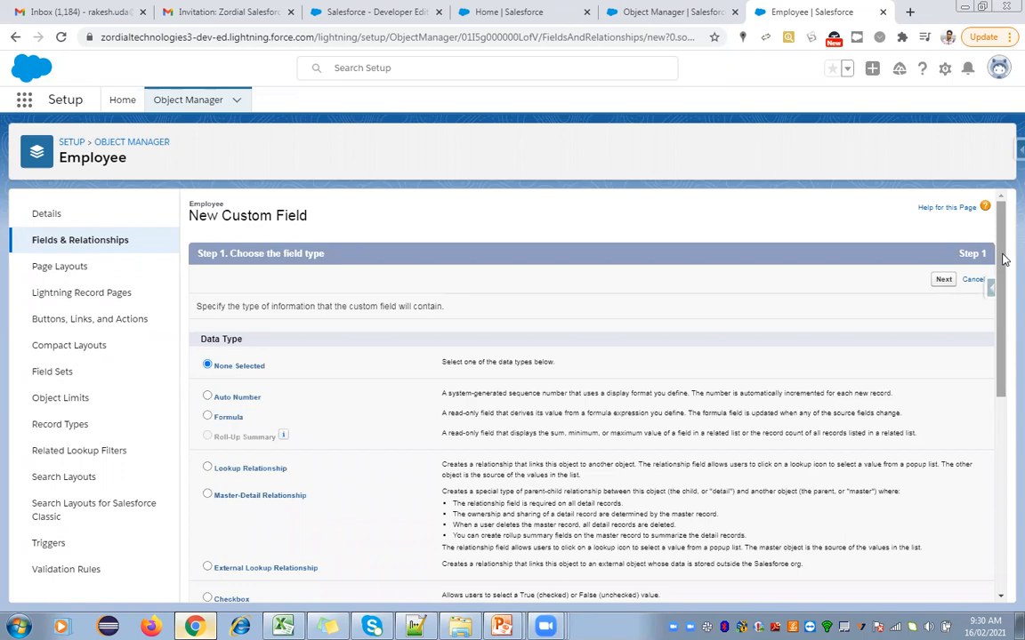
{"action": "left_click_drag", "start_coordinate": [999, 269], "coordinate": [698, 480]}
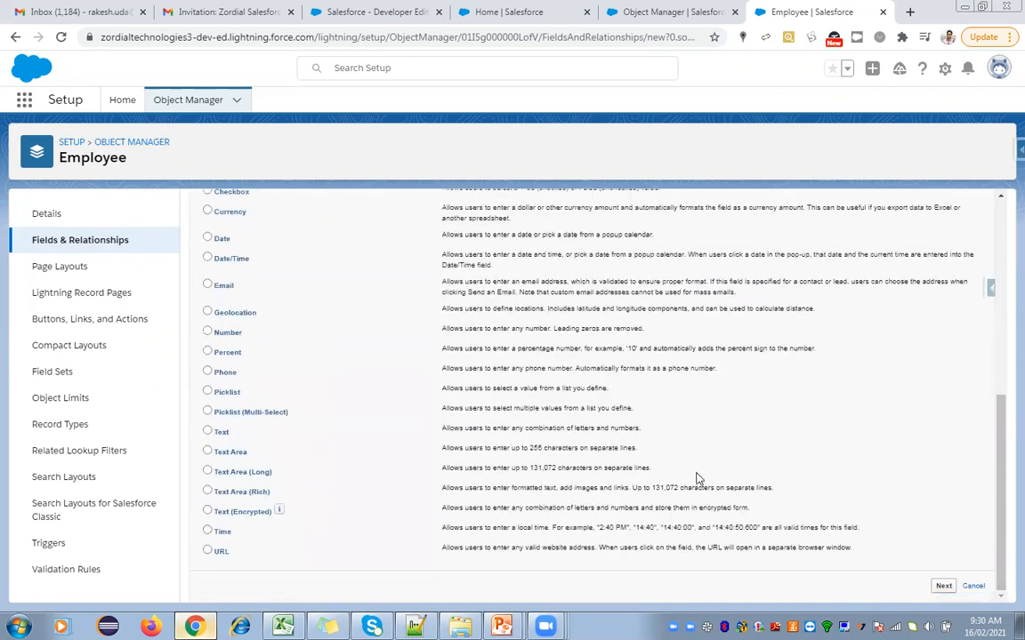
{"action": "left_click", "coordinate": [222, 435]}
{"action": "left_click", "coordinate": [943, 586]}
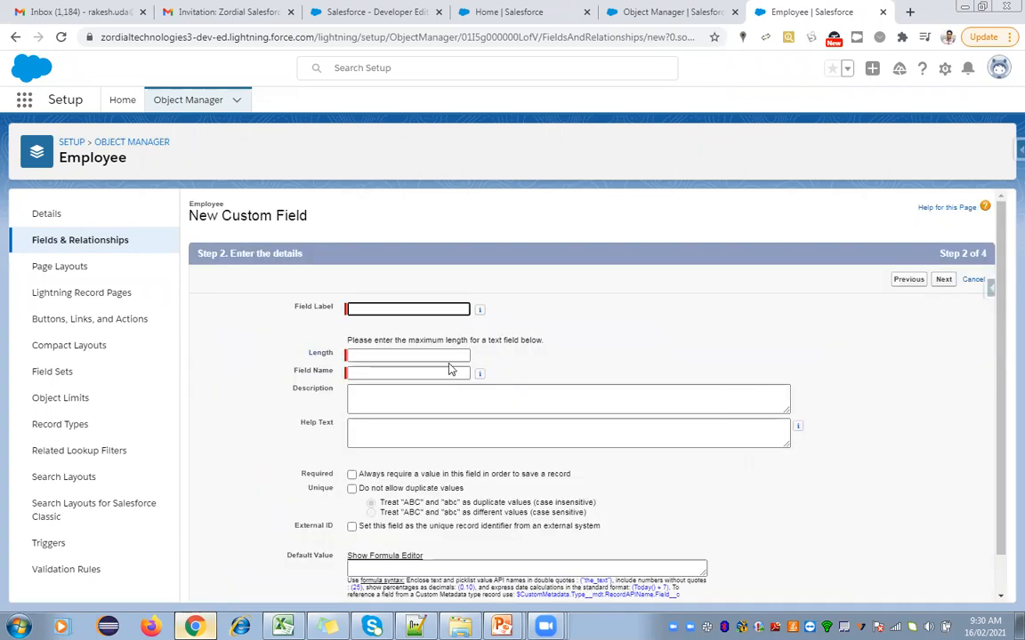
Label the custom field "Employee Name" and enter a length of 100.
{"action": "left_click", "coordinate": [414, 309]}
{"action": "type", "text": "Employee Name"}
{"action": "left_click", "coordinate": [390, 354]}
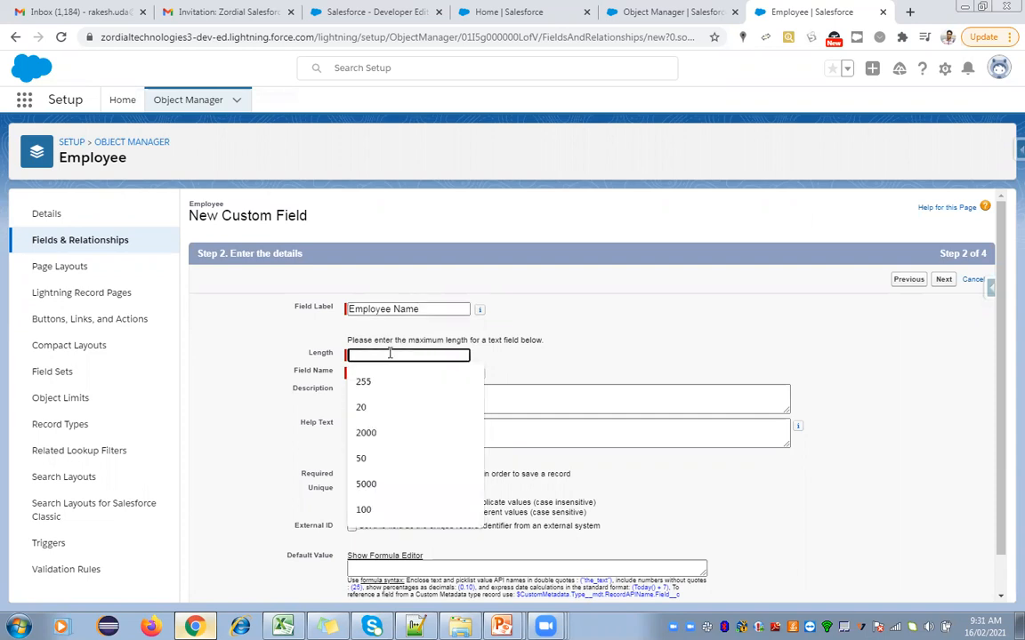
{"action": "type", "text": "100"}
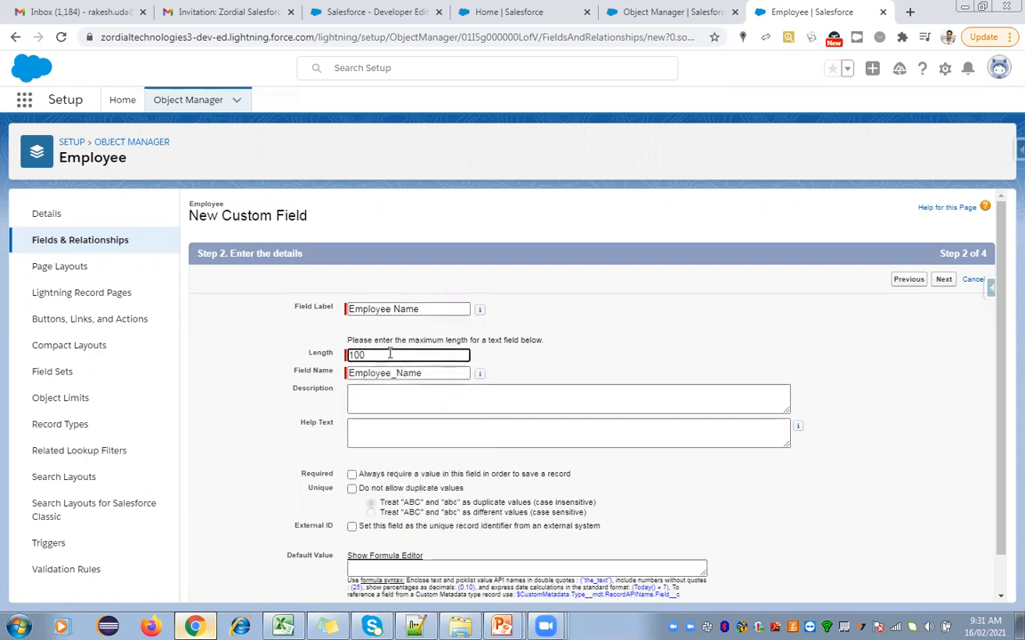
Change the Employee Name field's maximum length to 255.
{"action": "key", "text": "BackSpace"}
{"action": "key", "text": "BackSpace"}
{"action": "key", "text": "BackSpace"}
{"action": "type", "text": "255"}
{"action": "key", "text": "BackSpace"}
{"action": "key", "text": "BackSpace"}
{"action": "key", "text": "BackSpace"}
{"action": "type", "text": "20"}
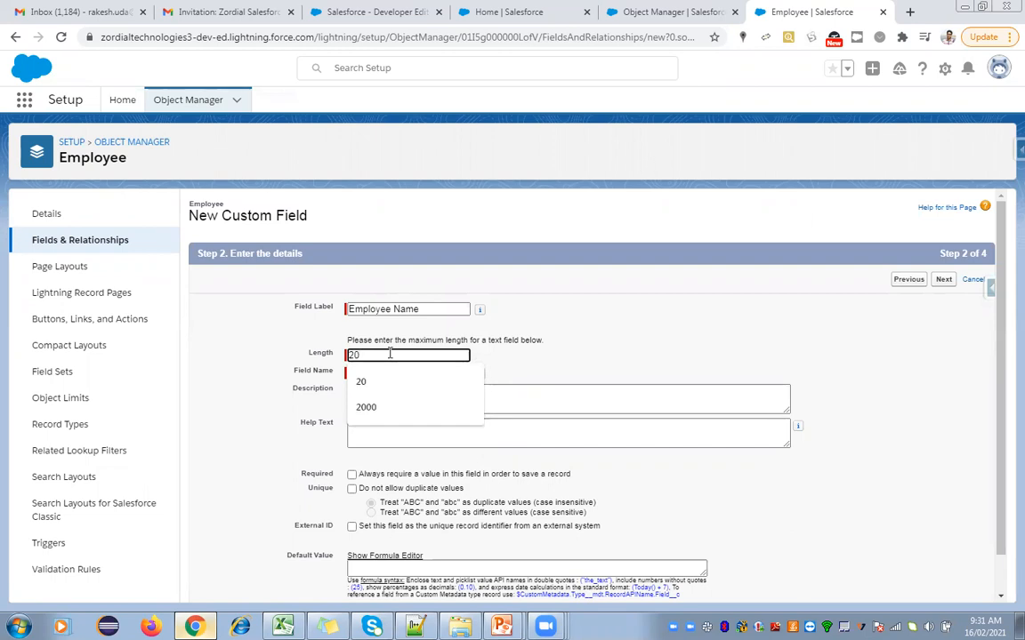
{"action": "key", "text": "BackSpace"}
{"action": "key", "text": "BackSpace"}
{"action": "type", "text": "255"}
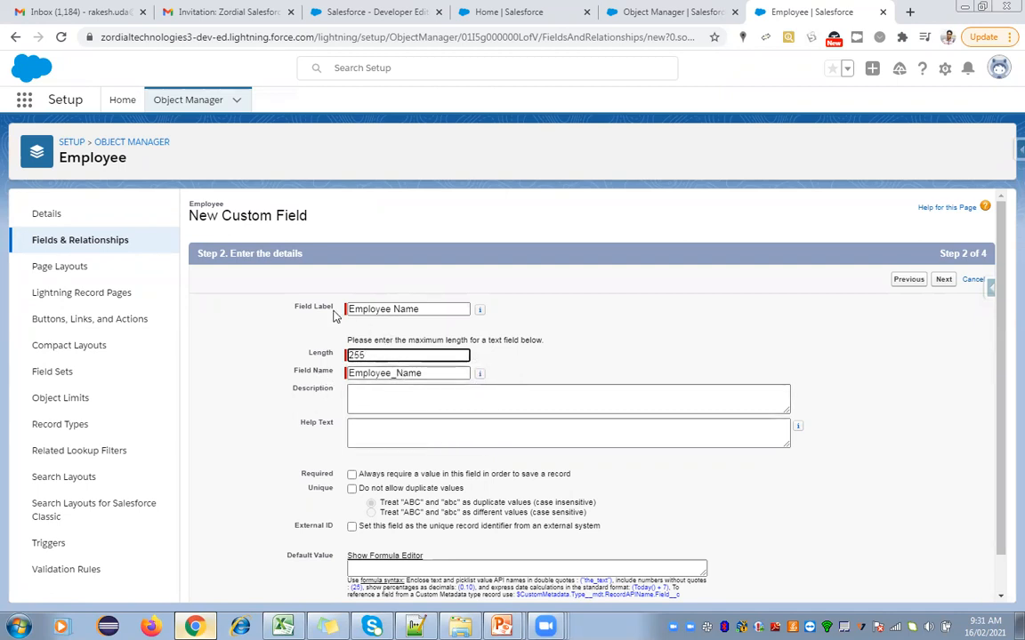
Check the field label against the API field name, and describe the field as "To store Employee Name".
{"action": "left_click", "coordinate": [392, 309]}
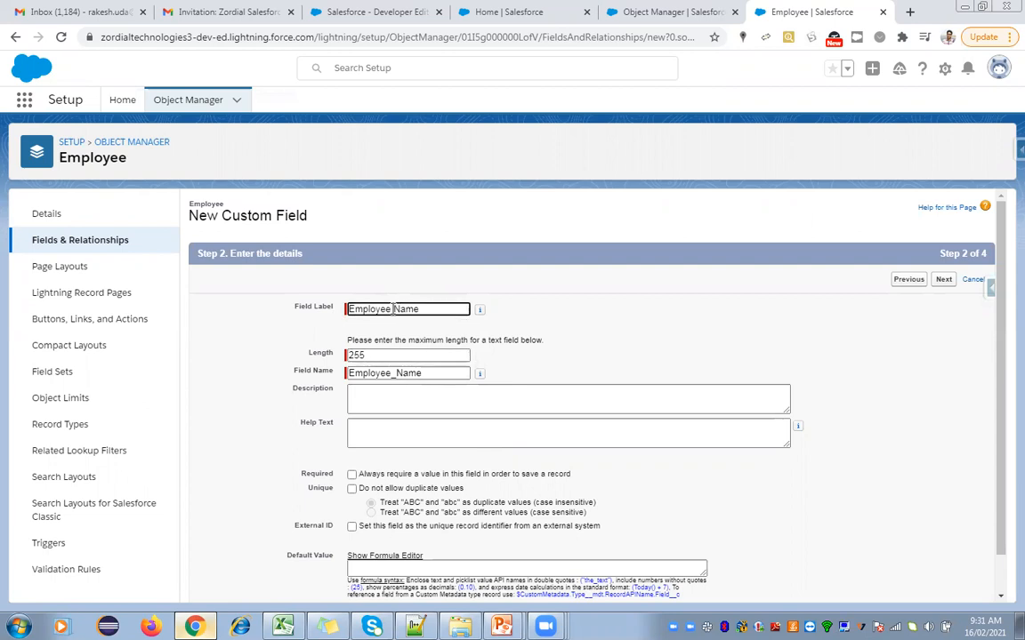
{"action": "double_click", "coordinate": [392, 309]}
{"action": "left_click", "coordinate": [395, 373]}
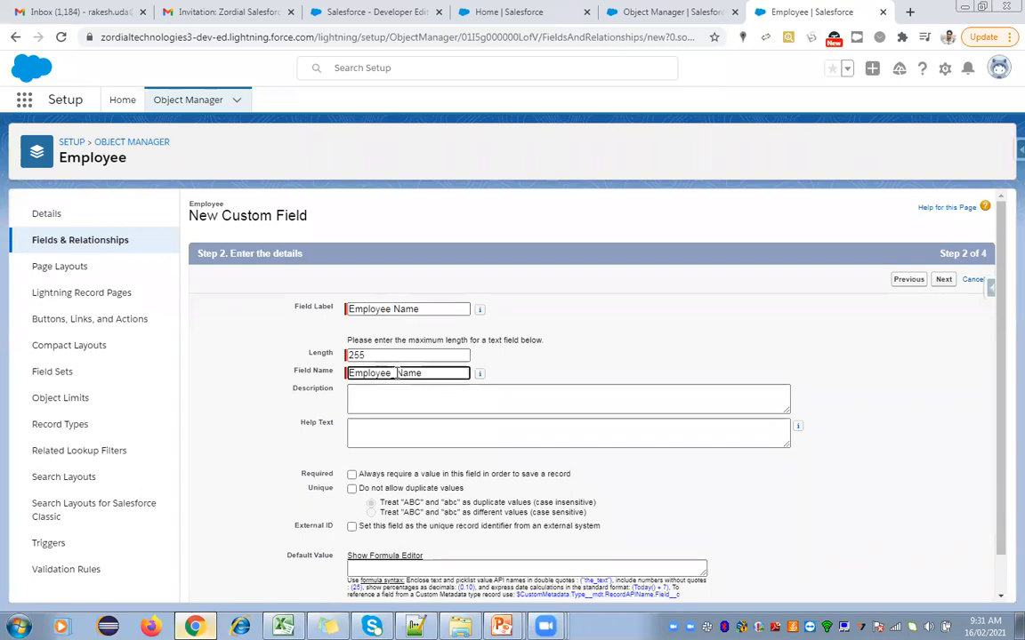
{"action": "left_click_drag", "start_coordinate": [395, 374], "coordinate": [392, 374]}
{"action": "left_click", "coordinate": [436, 375]}
{"action": "left_click", "coordinate": [370, 400]}
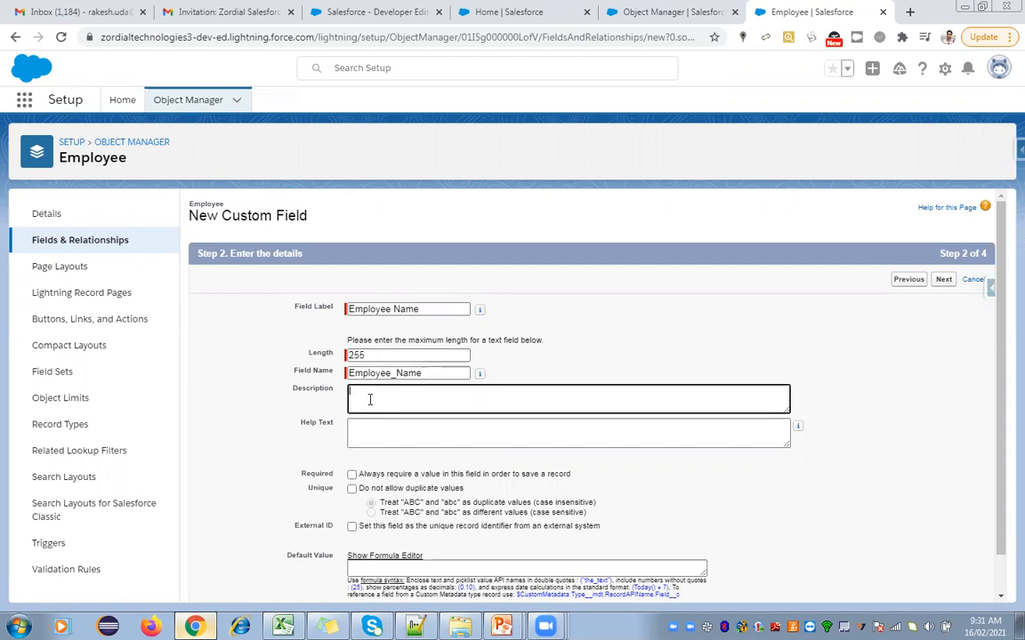
{"action": "type", "text": "To store Employee Name"}
Set the field's help text to "Please Enter Employee Name".
{"action": "left_click", "coordinate": [365, 431]}
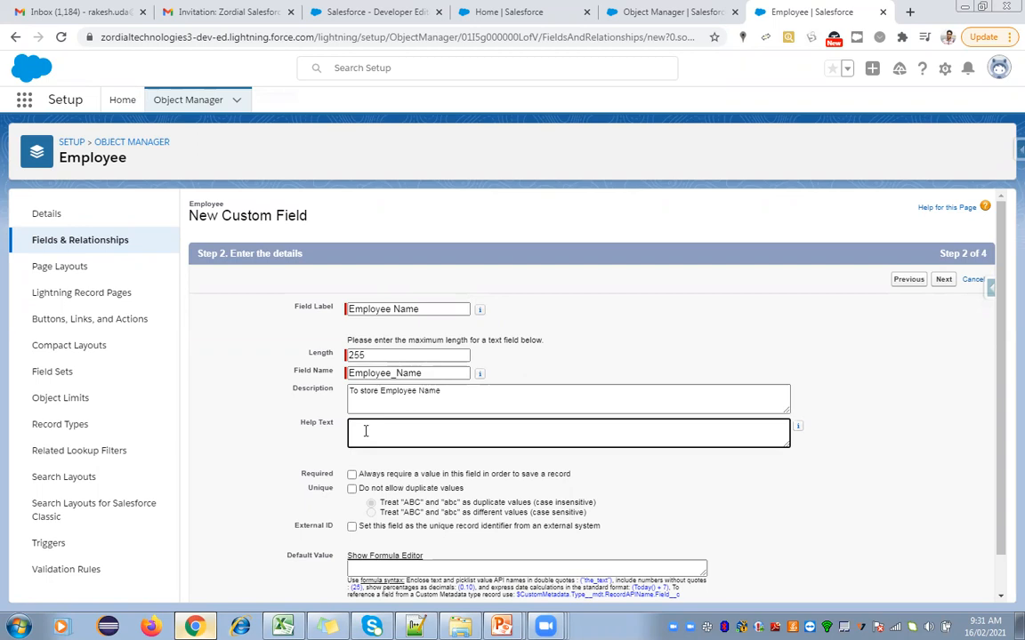
{"action": "type", "text": "Employee Name"}
{"action": "left_click", "coordinate": [351, 428]}
{"action": "type", "text": "Please En"}
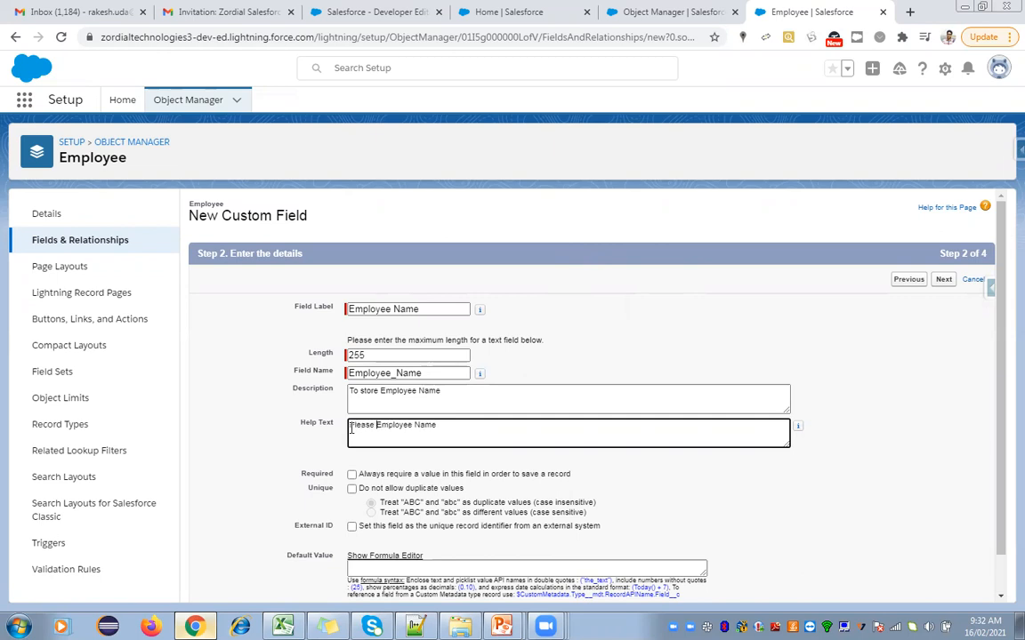
{"action": "type", "text": "ter"}
Require a value in the Employee Name field whenever a record is saved.
{"action": "left_click_drag", "start_coordinate": [998, 398], "coordinate": [998, 440]}
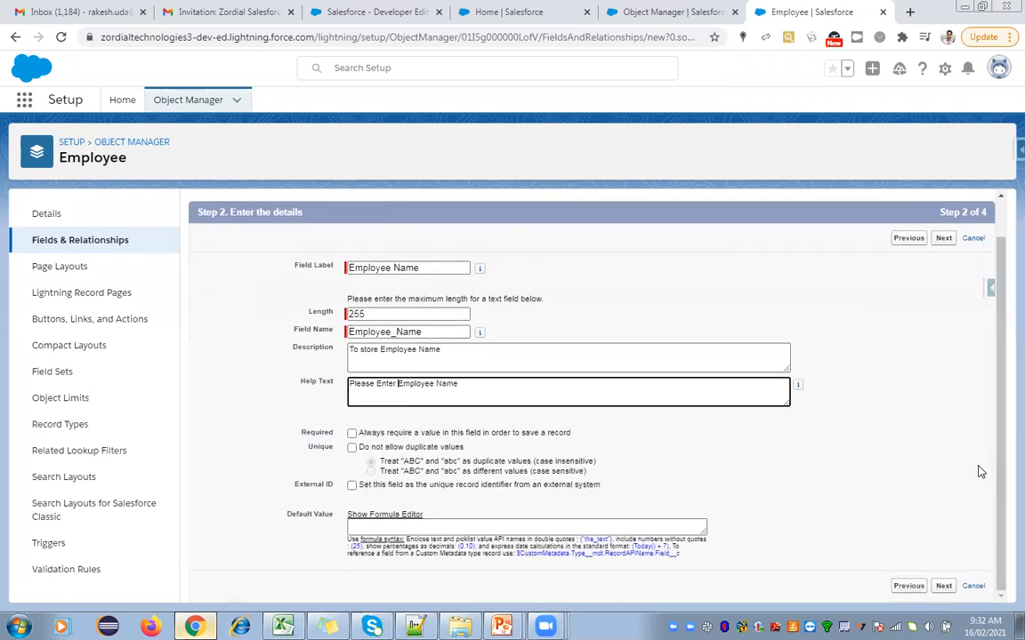
{"action": "left_click", "coordinate": [351, 435]}
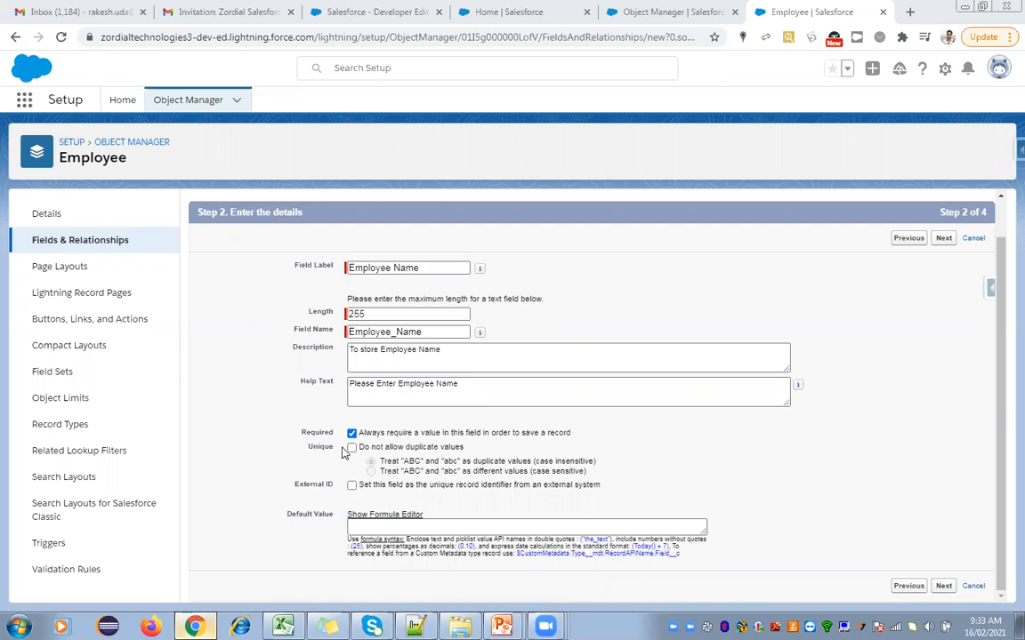
{"action": "left_click_drag", "start_coordinate": [302, 433], "coordinate": [333, 438]}
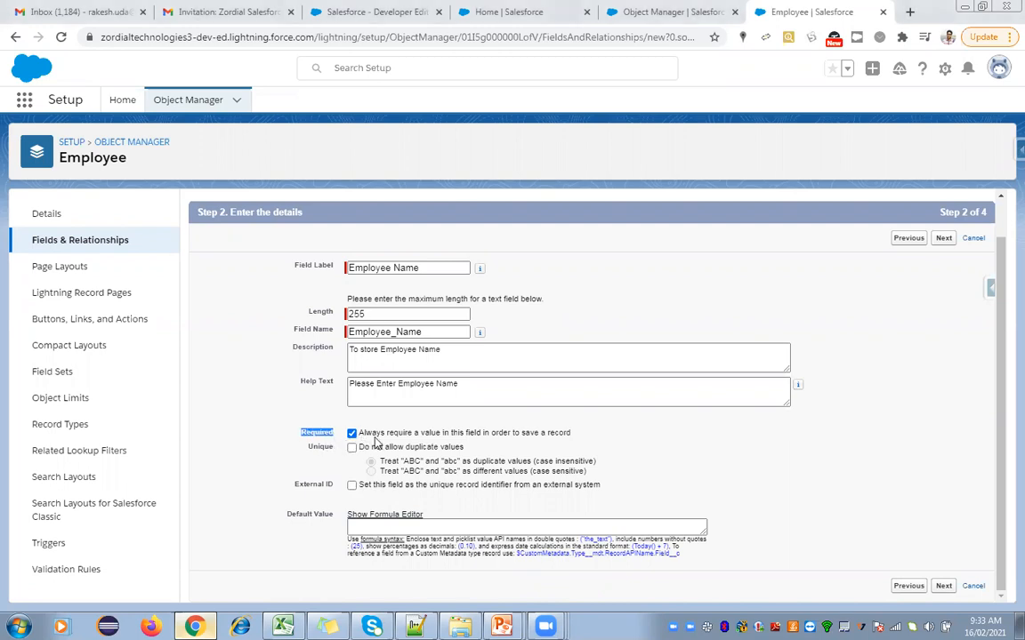
Make the Employee Name field optional instead of required, leave its default value empty, and continue to field-level security.
{"action": "left_click", "coordinate": [425, 267]}
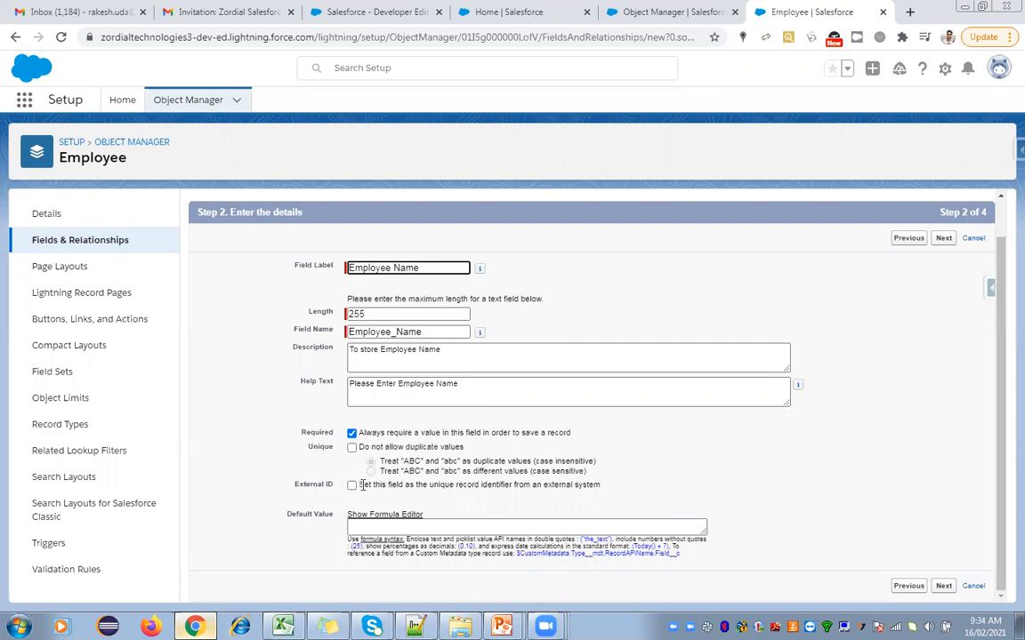
{"action": "left_click", "coordinate": [385, 525]}
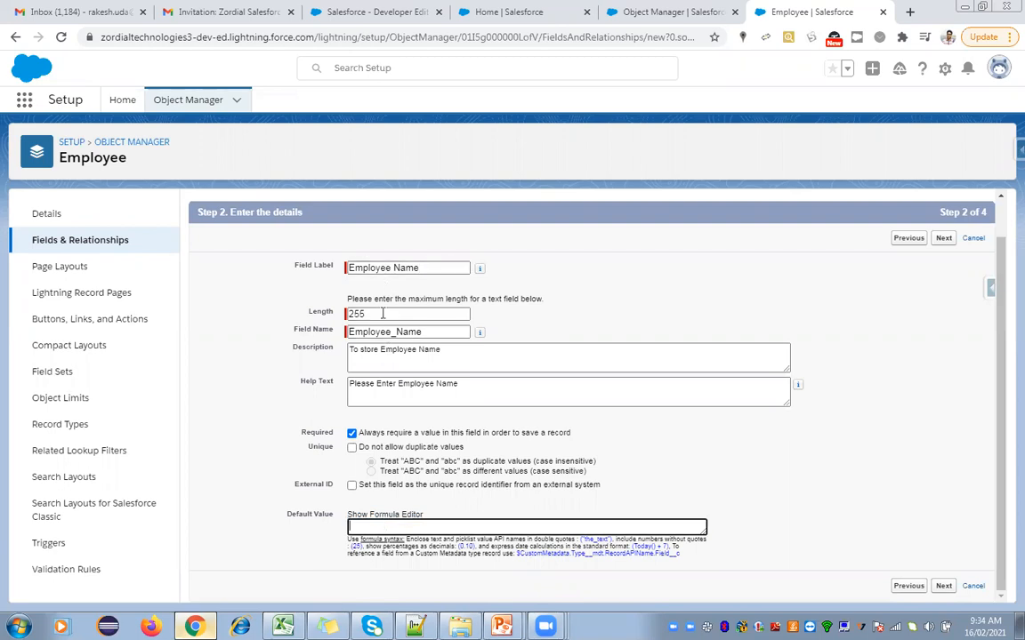
{"action": "left_click", "coordinate": [351, 434]}
{"action": "left_click", "coordinate": [351, 434]}
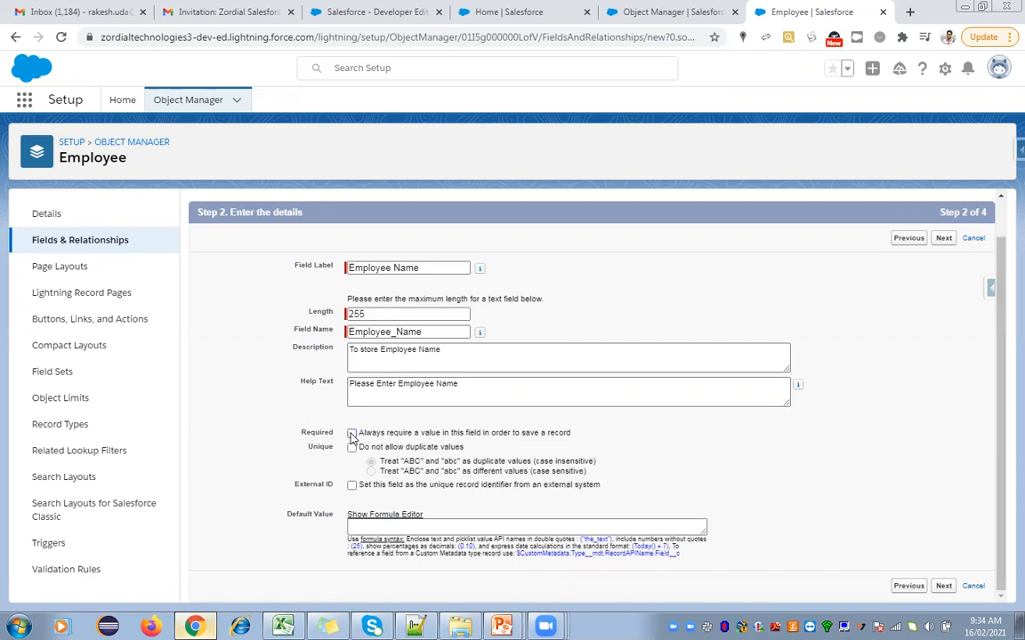
{"action": "left_click", "coordinate": [371, 528]}
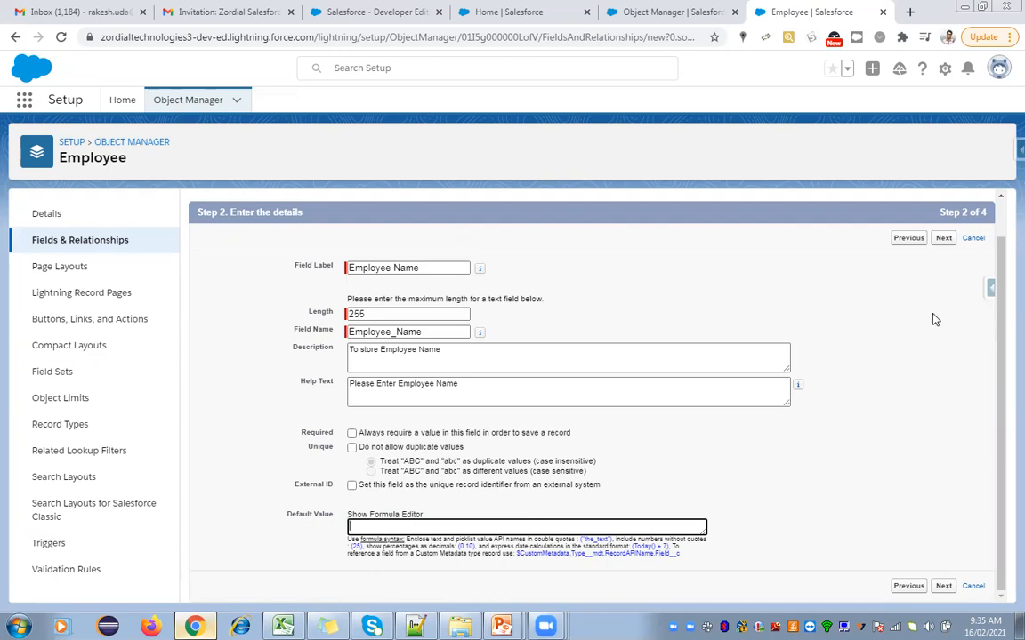
{"action": "left_click", "coordinate": [945, 239]}
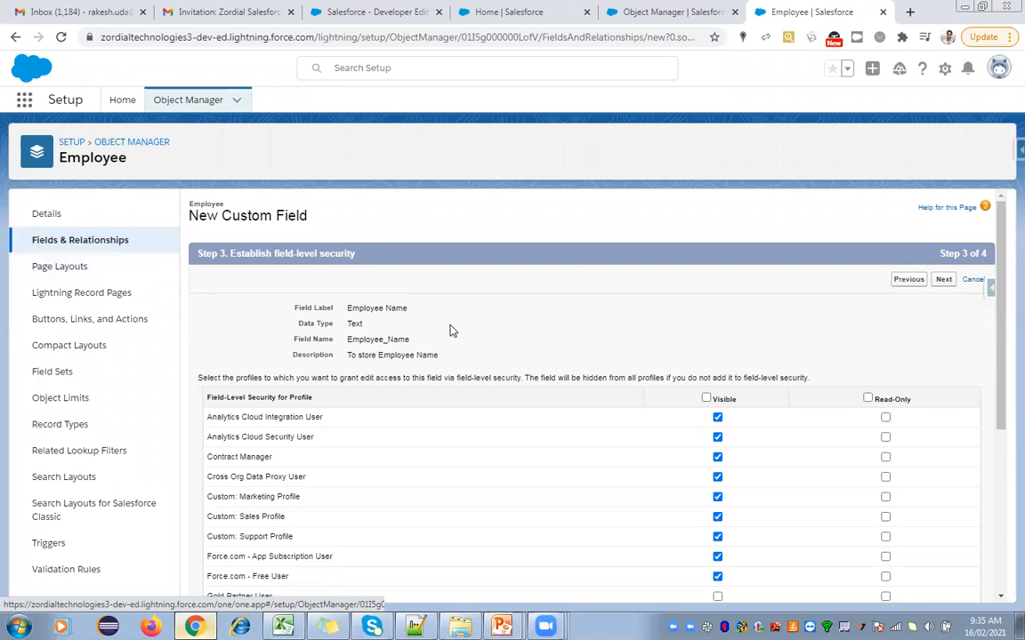
Review the field's visible and read-only access per profile, keep the default access, and continue to the page layout assignment.
{"action": "scroll", "coordinate": [1000, 323], "scroll_direction": "down", "scroll_amount": 1}
{"action": "left_click_drag", "start_coordinate": [1000, 323], "coordinate": [1000, 366]}
{"action": "double_click", "coordinate": [382, 221]}
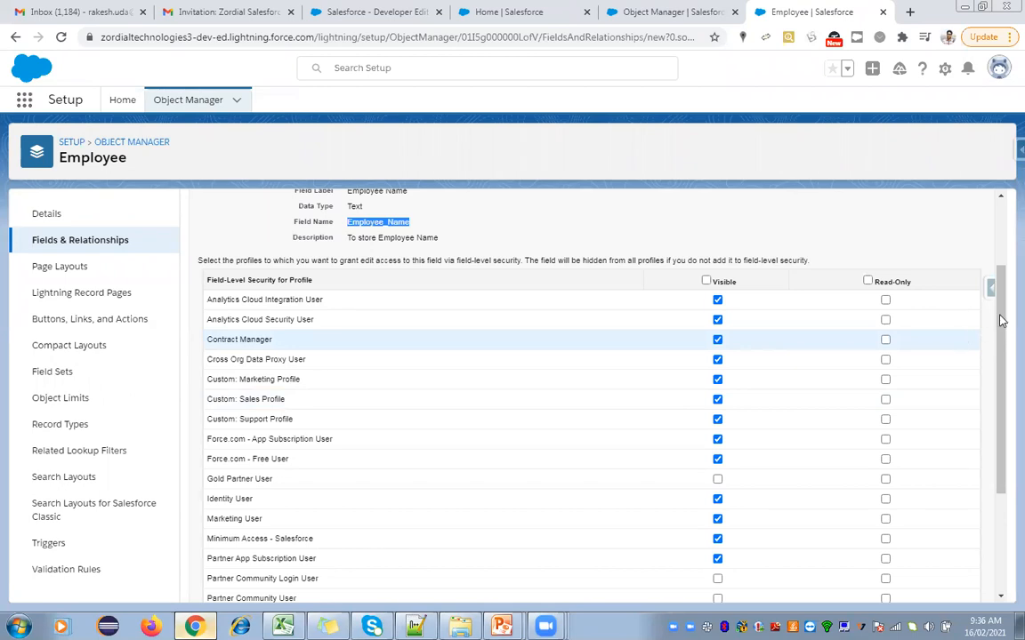
{"action": "left_click_drag", "start_coordinate": [1000, 320], "coordinate": [1000, 332]}
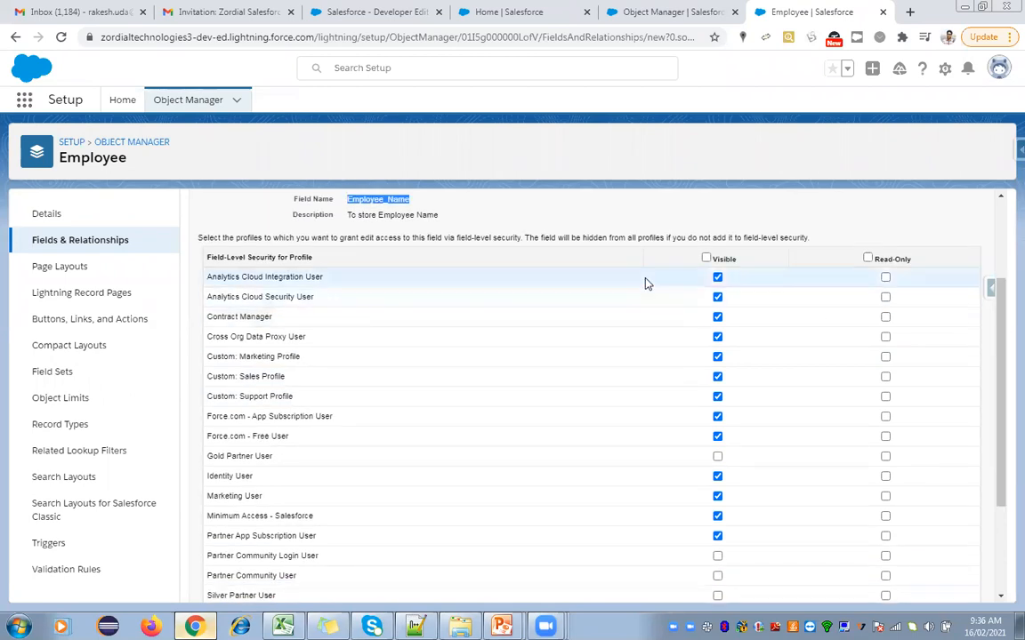
{"action": "left_click", "coordinate": [885, 279]}
{"action": "left_click", "coordinate": [885, 276]}
{"action": "left_click_drag", "start_coordinate": [1000, 331], "coordinate": [995, 275]}
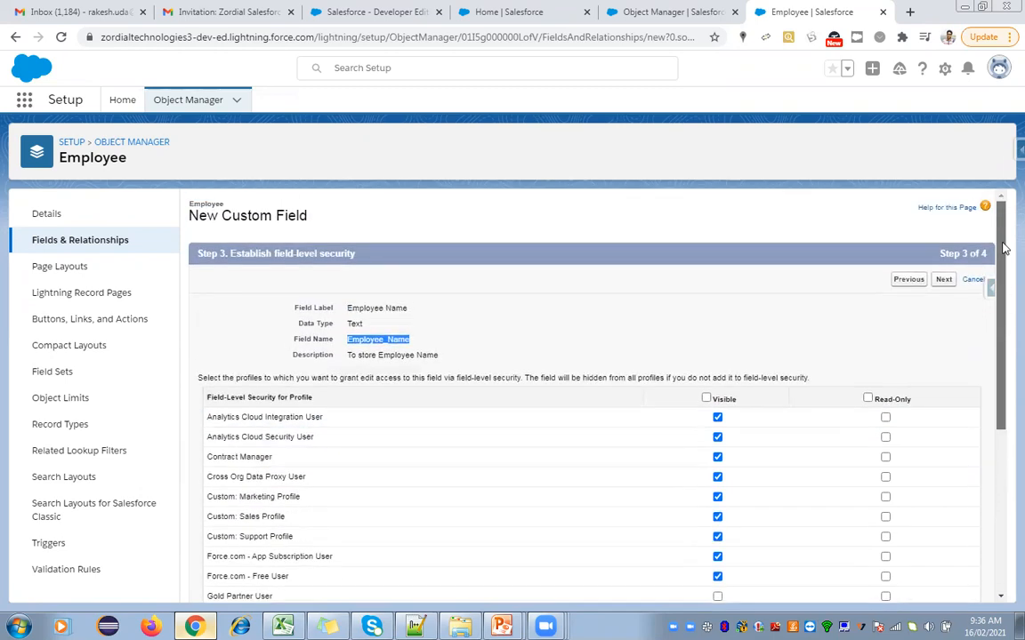
{"action": "left_click", "coordinate": [944, 281]}
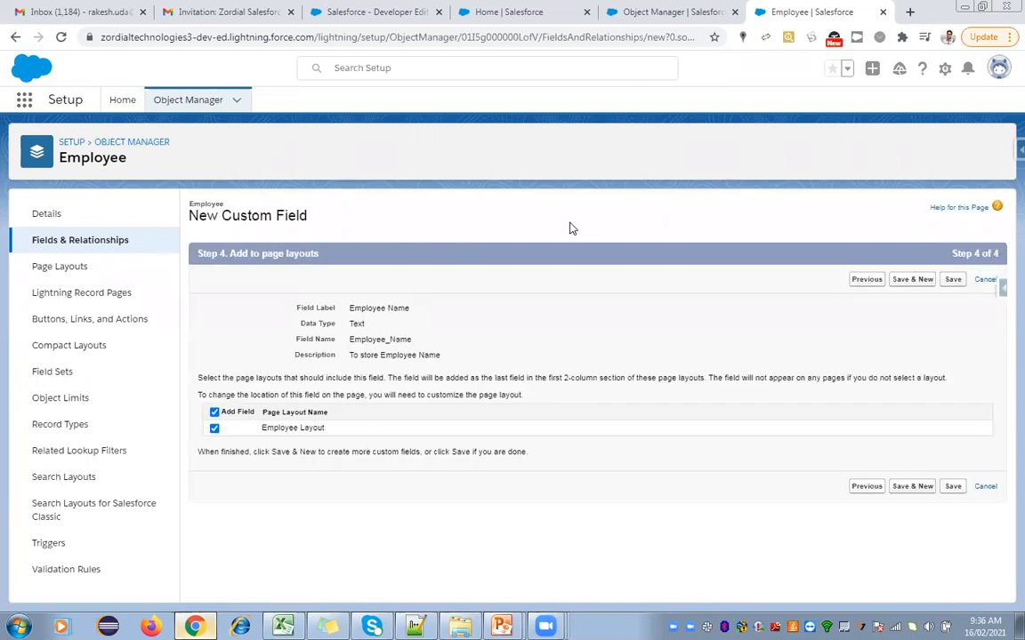
Save the Employee Name field with Employee Layout selected, and compare the API names in the object's field list.
{"action": "left_click_drag", "start_coordinate": [329, 431], "coordinate": [263, 429]}
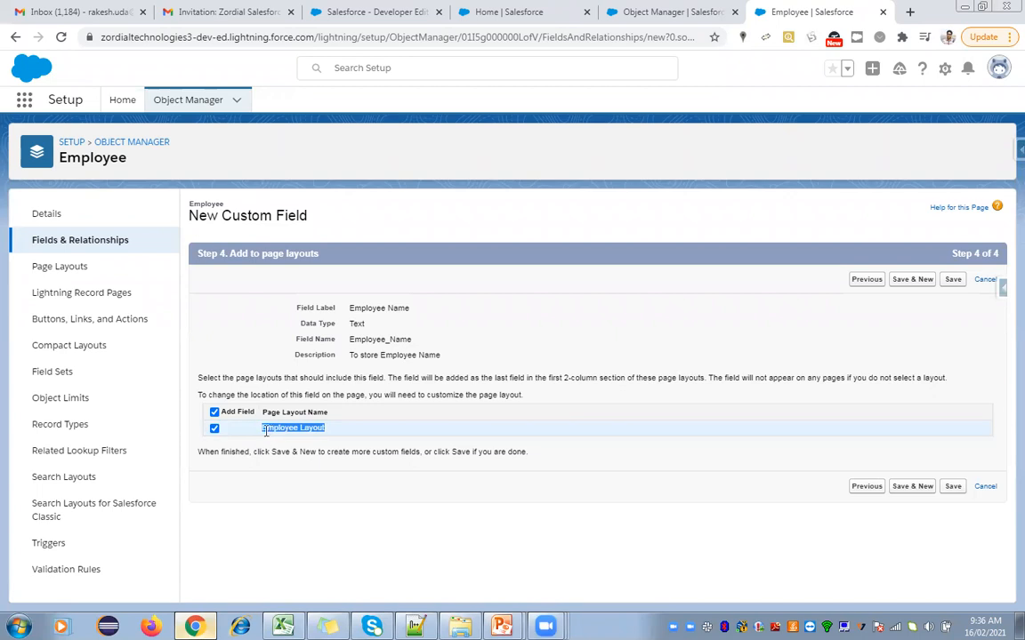
{"action": "left_click", "coordinate": [952, 281]}
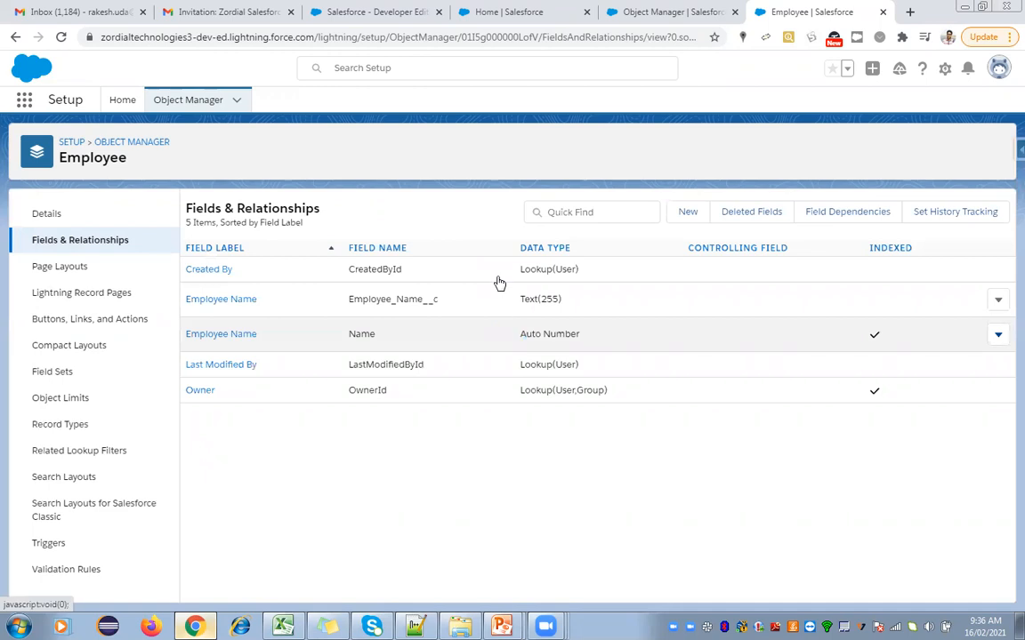
{"action": "double_click", "coordinate": [418, 268]}
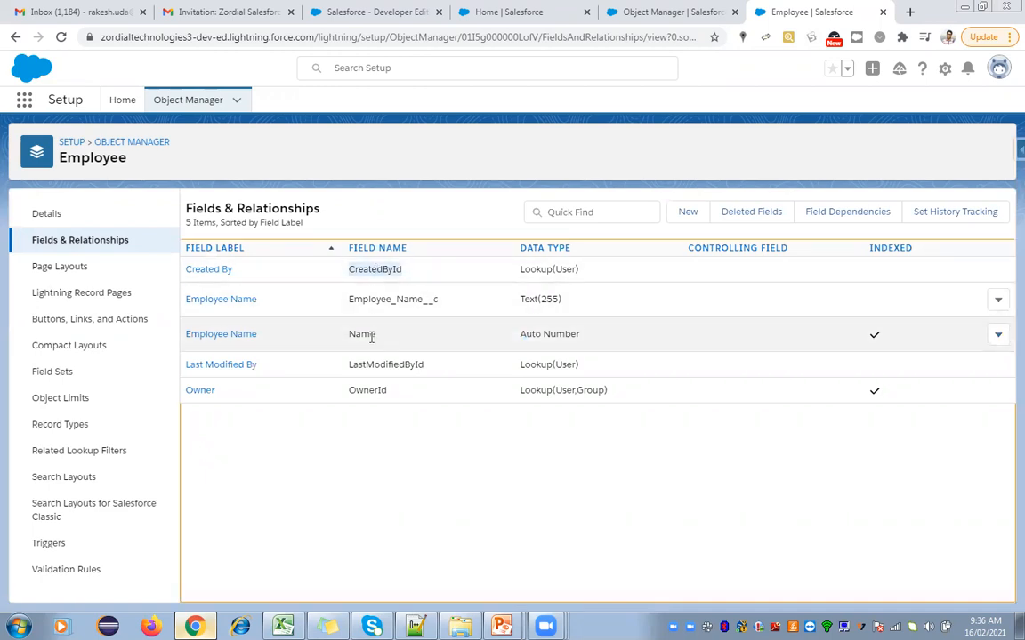
{"action": "double_click", "coordinate": [363, 335]}
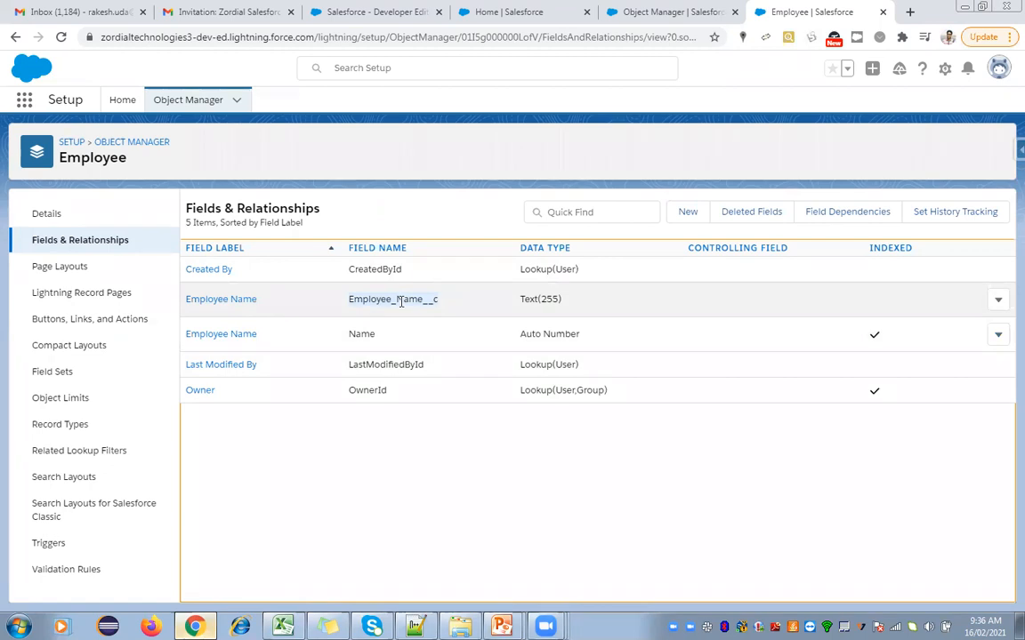
Reload the Sales app's home page and open the Employees list.
{"action": "left_click", "coordinate": [492, 14]}
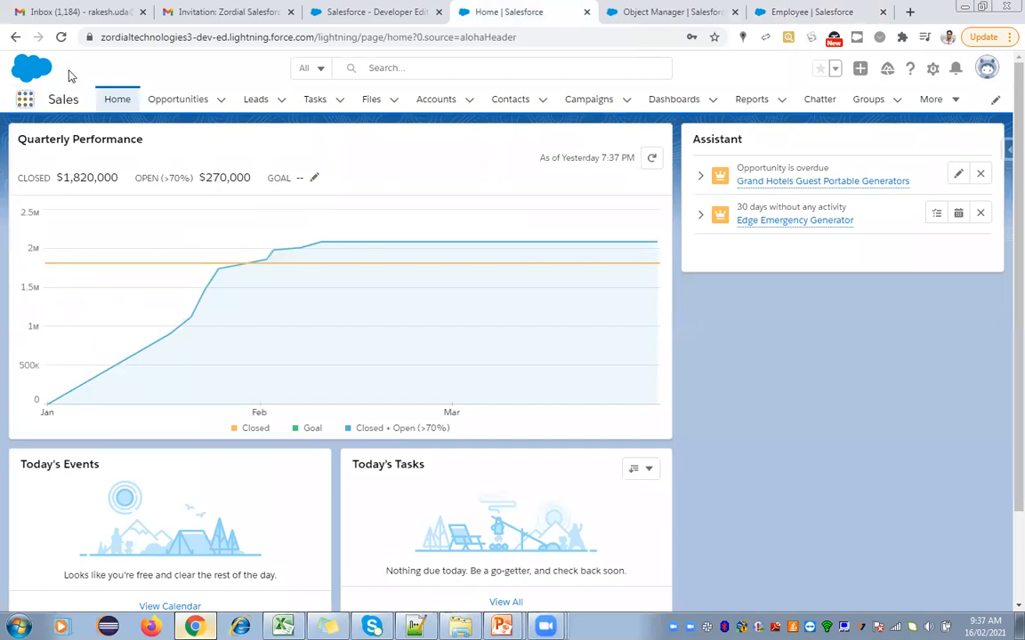
{"action": "left_click", "coordinate": [59, 38]}
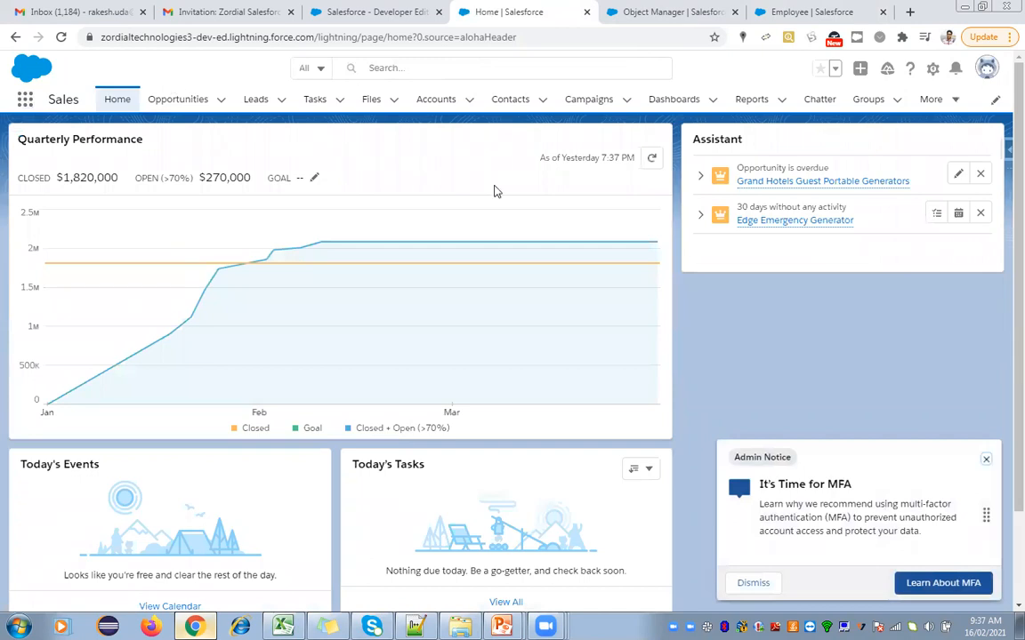
{"action": "left_click", "coordinate": [953, 101]}
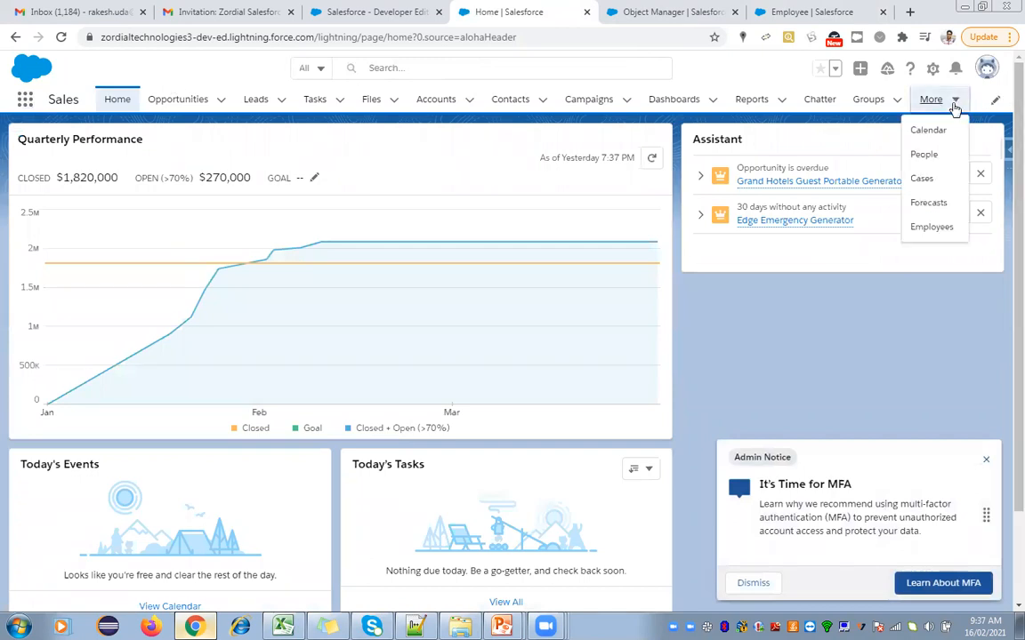
{"action": "left_click", "coordinate": [937, 227]}
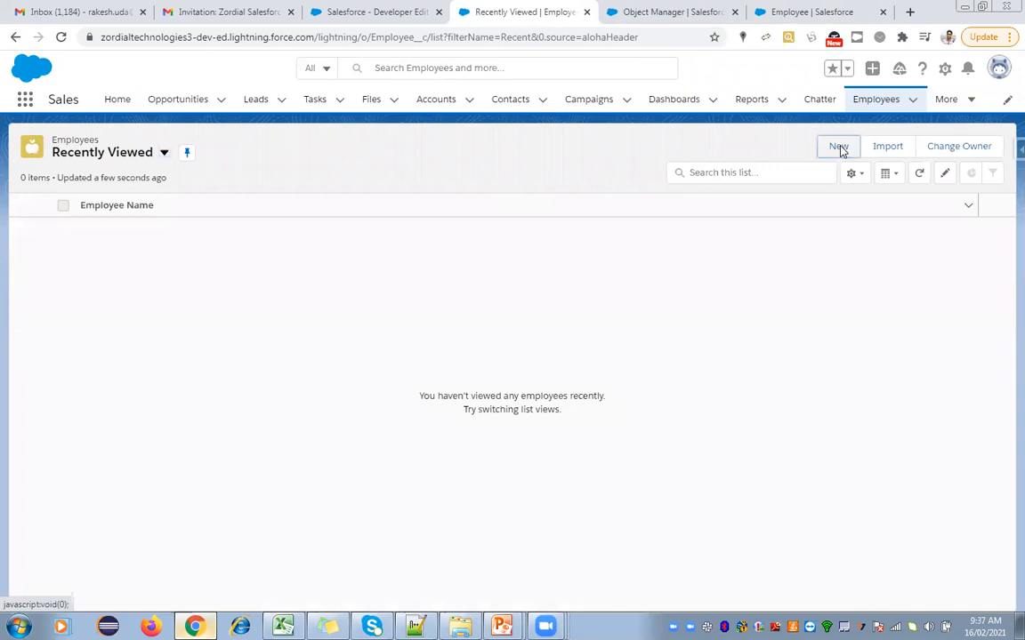
Create an employee record with the employee's full name in the editable Employee Name field, and save it.
{"action": "left_click", "coordinate": [839, 148]}
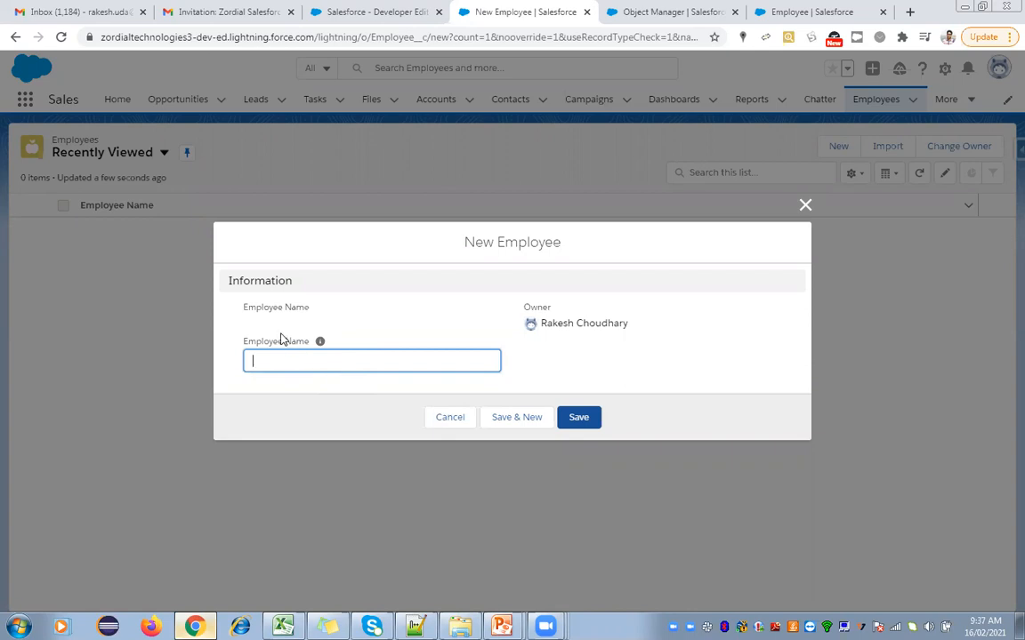
{"action": "left_click", "coordinate": [245, 307]}
{"action": "left_click_drag", "start_coordinate": [245, 307], "coordinate": [309, 311]}
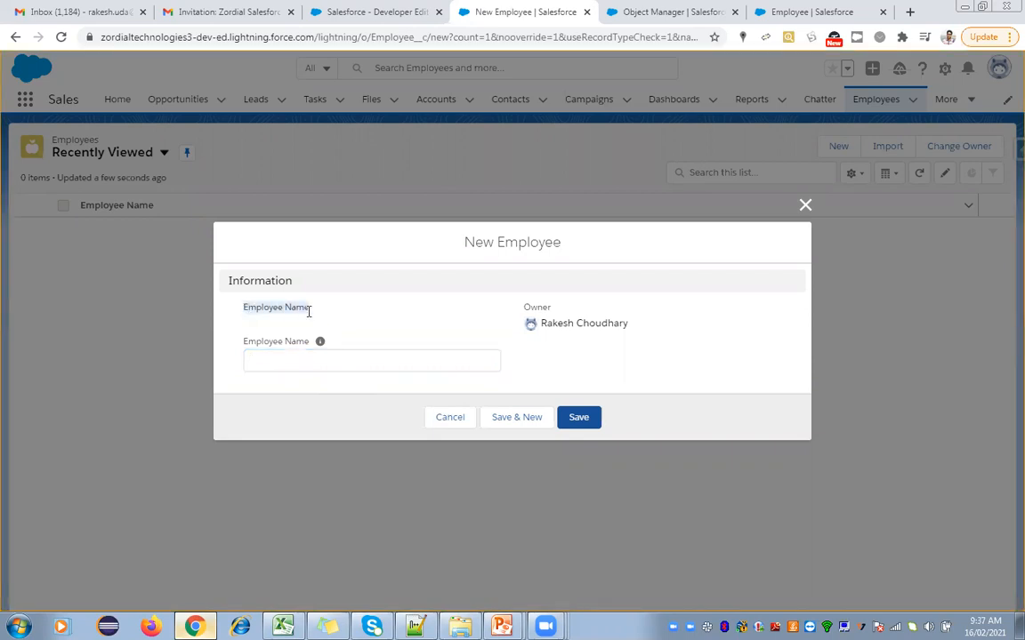
{"action": "left_click", "coordinate": [247, 324]}
{"action": "left_click", "coordinate": [271, 359]}
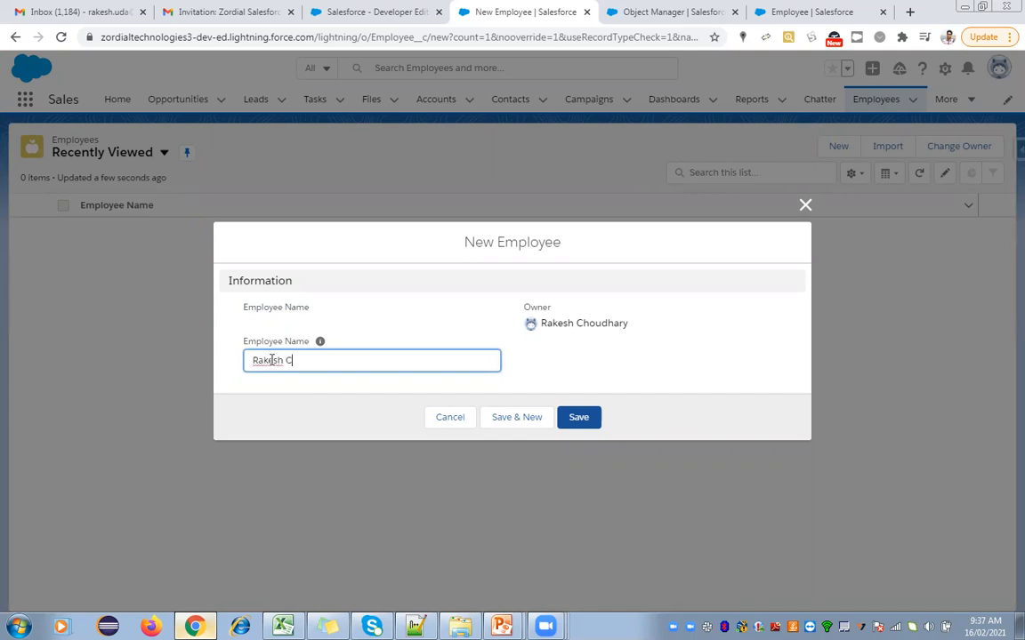
{"action": "type", "text": "Rakesh Choudhary"}
{"action": "left_click", "coordinate": [586, 420]}
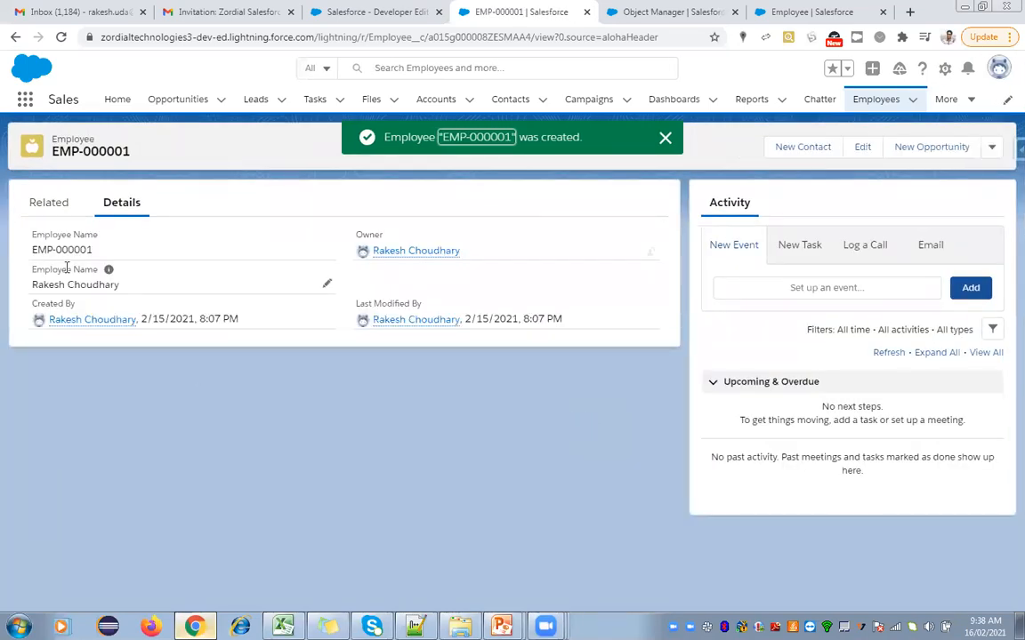
Examine the saved record's auto-number, owner, employee name, Created By and Last Modified By details.
{"action": "left_click_drag", "start_coordinate": [33, 250], "coordinate": [96, 254]}
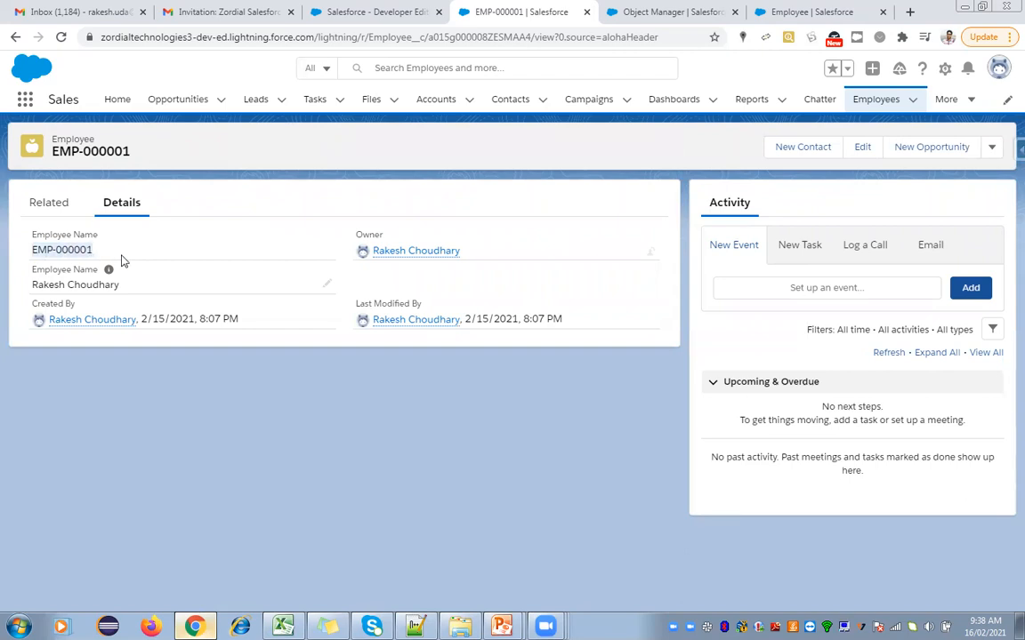
{"action": "mouse_move", "coordinate": [416, 257]}
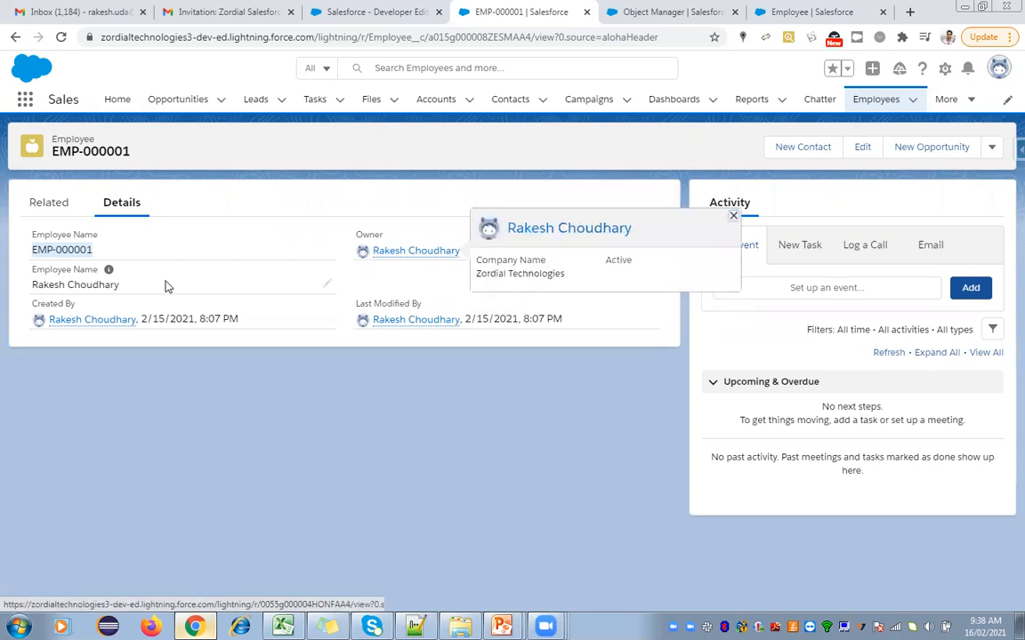
{"action": "left_click", "coordinate": [125, 294]}
{"action": "left_click_drag", "start_coordinate": [126, 294], "coordinate": [85, 304]}
{"action": "left_click", "coordinate": [39, 297]}
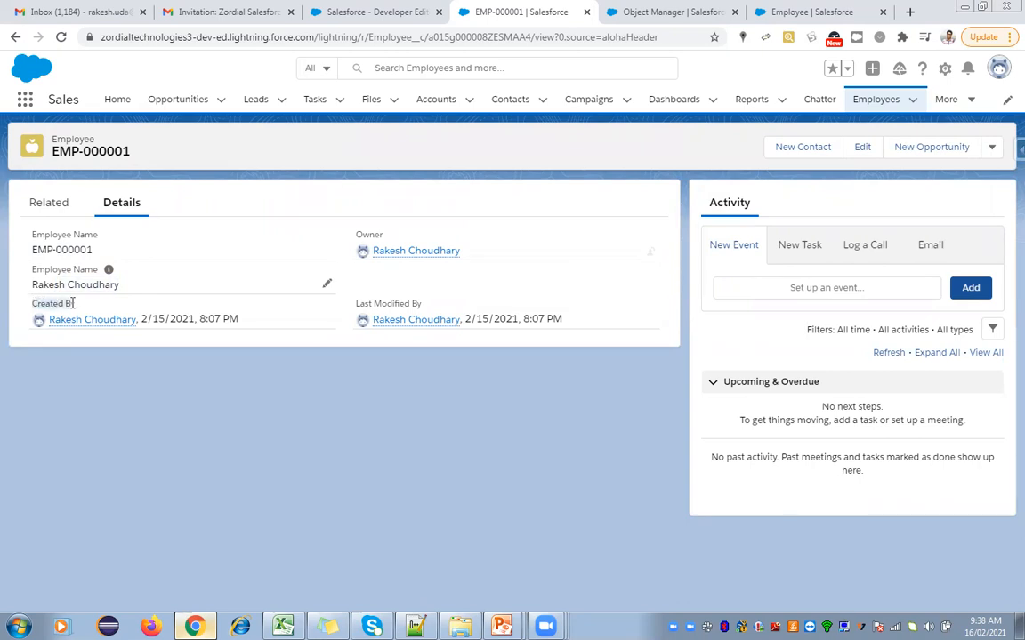
{"action": "left_click_drag", "start_coordinate": [356, 303], "coordinate": [415, 310]}
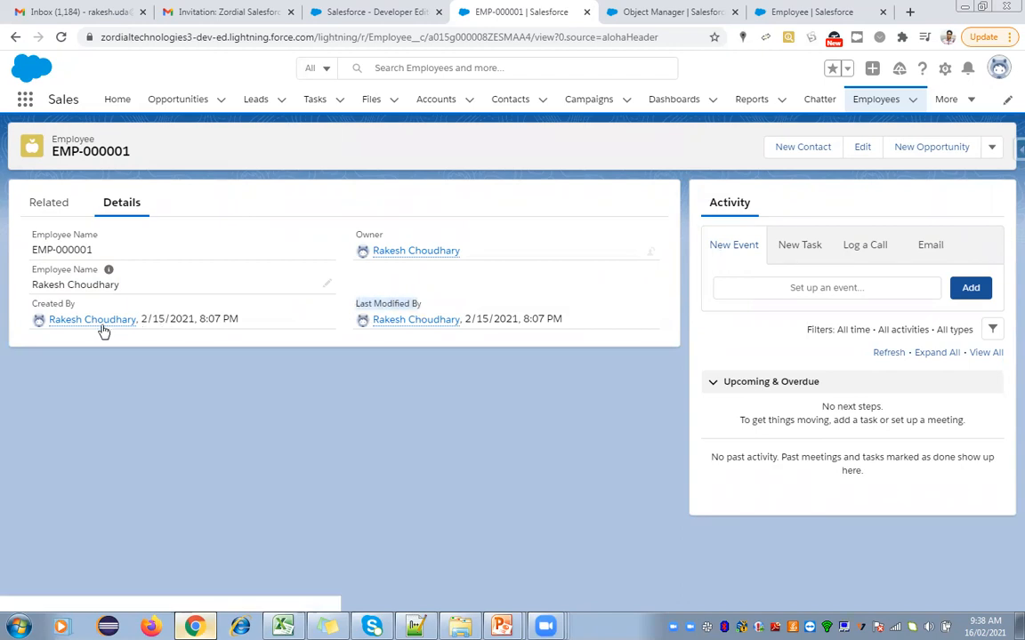
{"action": "mouse_move", "coordinate": [89, 324]}
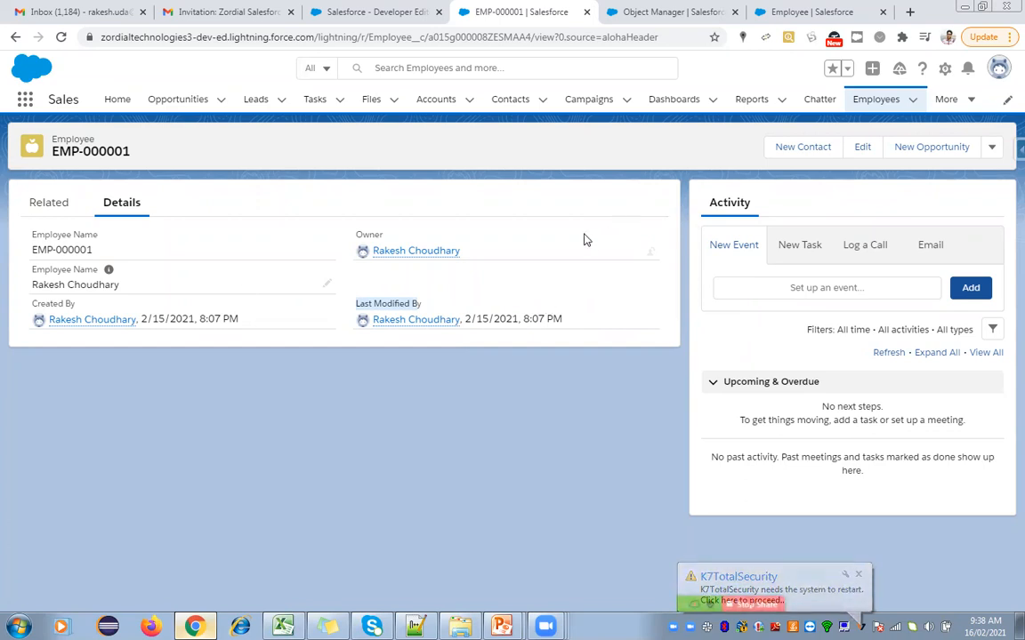
Change the surname in the record's editable Employee Name field and save the record.
{"action": "double_click", "coordinate": [181, 286]}
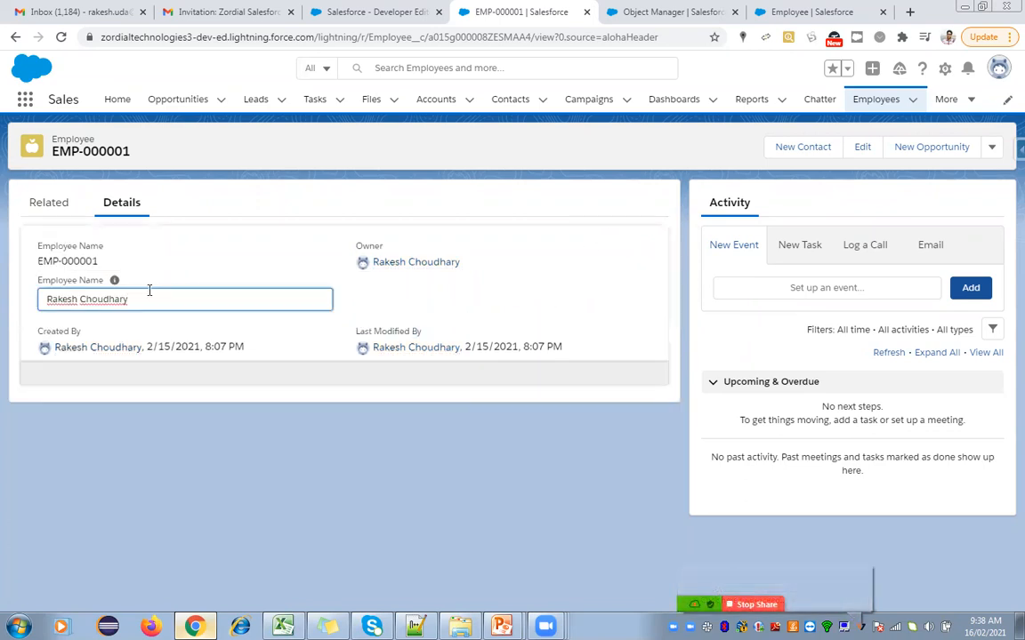
{"action": "key", "text": "BackSpace"}
{"action": "key", "text": "BackSpace"}
{"action": "key", "text": "BackSpace"}
{"action": "key", "text": "BackSpace"}
{"action": "key", "text": "BackSpace"}
{"action": "key", "text": "BackSpace"}
{"action": "key", "text": "BackSpace"}
{"action": "key", "text": "BackSpace"}
{"action": "key", "text": "BackSpace"}
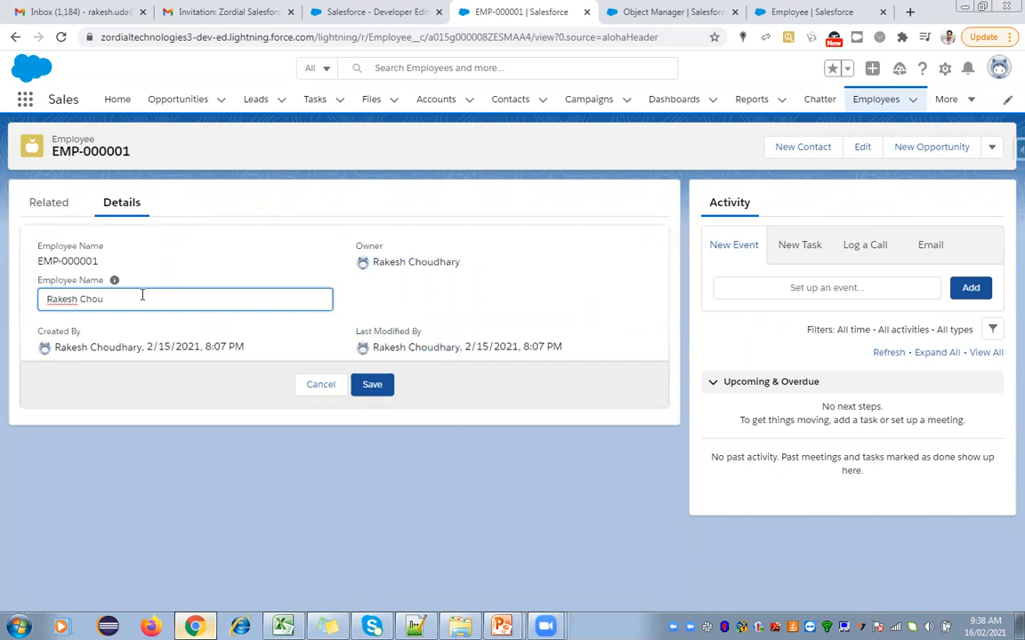
{"action": "type", "text": "Sharma"}
{"action": "left_click", "coordinate": [373, 384]}
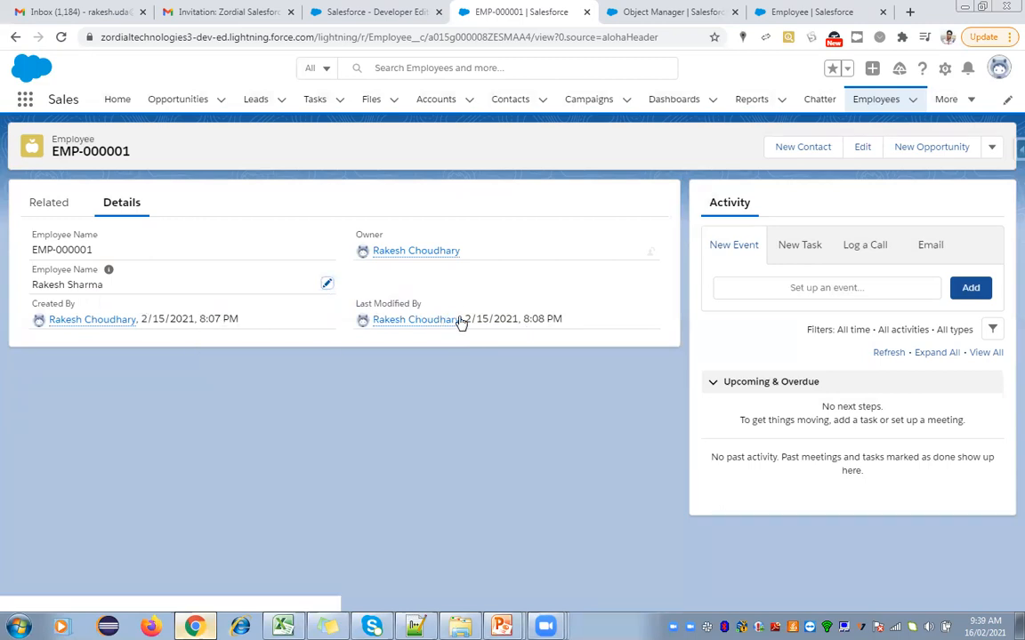
Check the record's Last Modified By details, and switch to the PowerPoint presentation.
{"action": "mouse_move", "coordinate": [461, 323]}
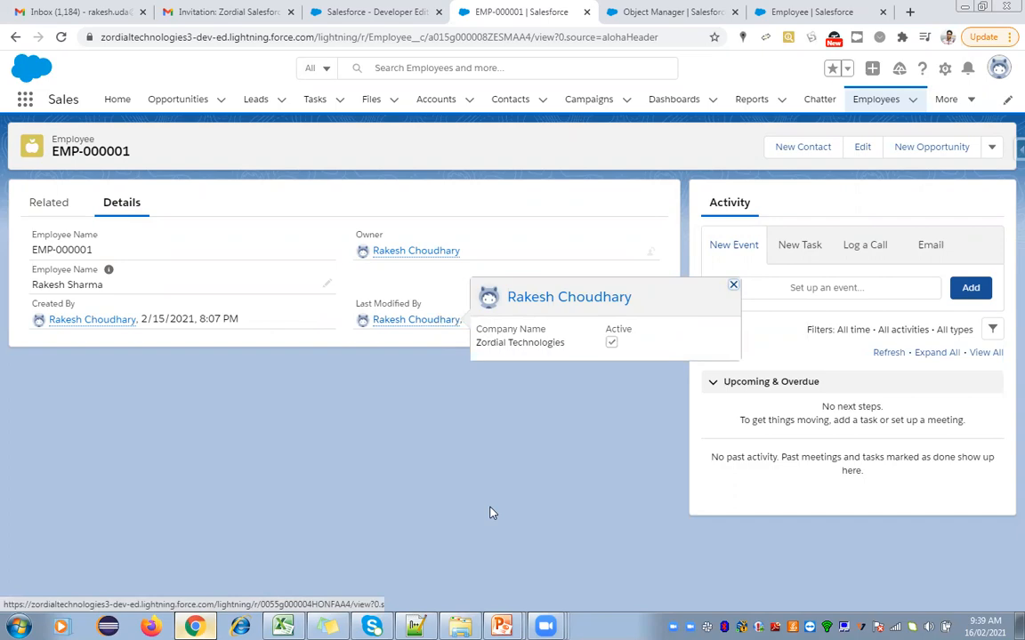
{"action": "mouse_move", "coordinate": [499, 625]}
{"action": "left_click", "coordinate": [491, 595]}
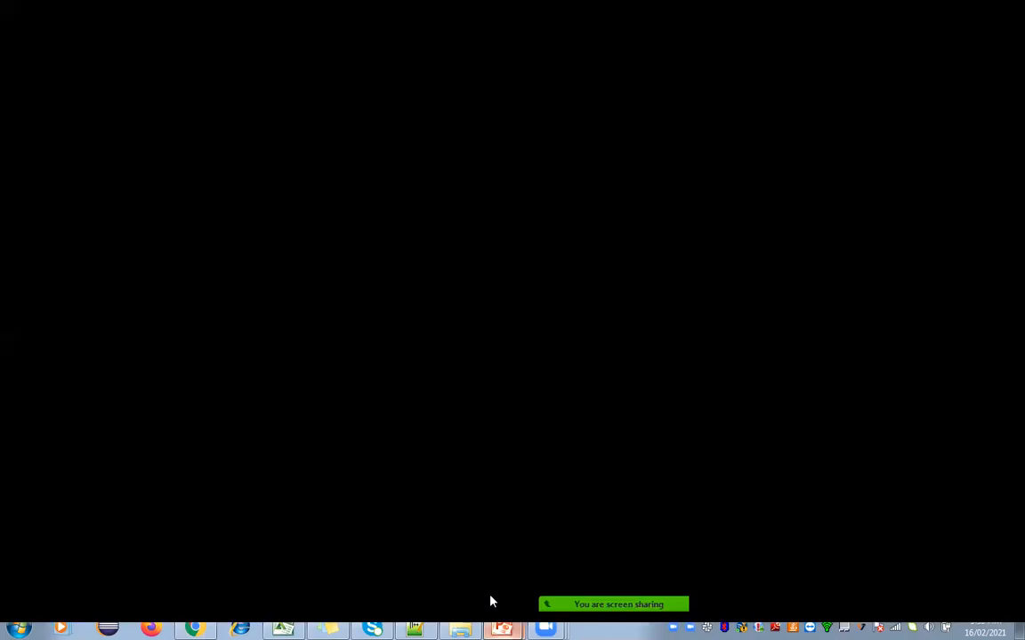